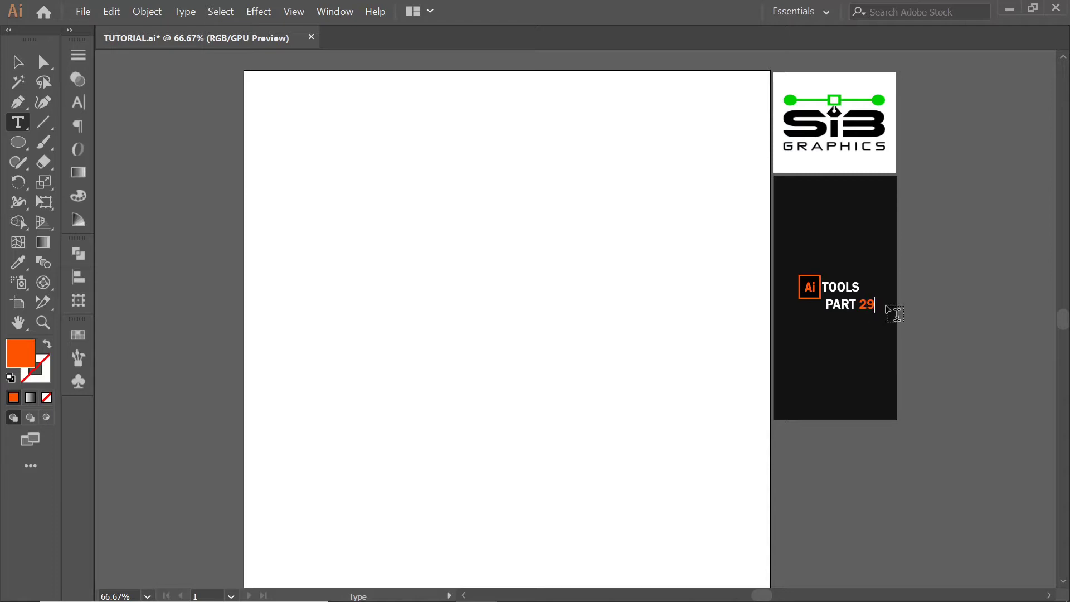
Draw a column graph across the upper part of the blank artboard and move its data window below the graph
{"action": "key", "text": "Return"}
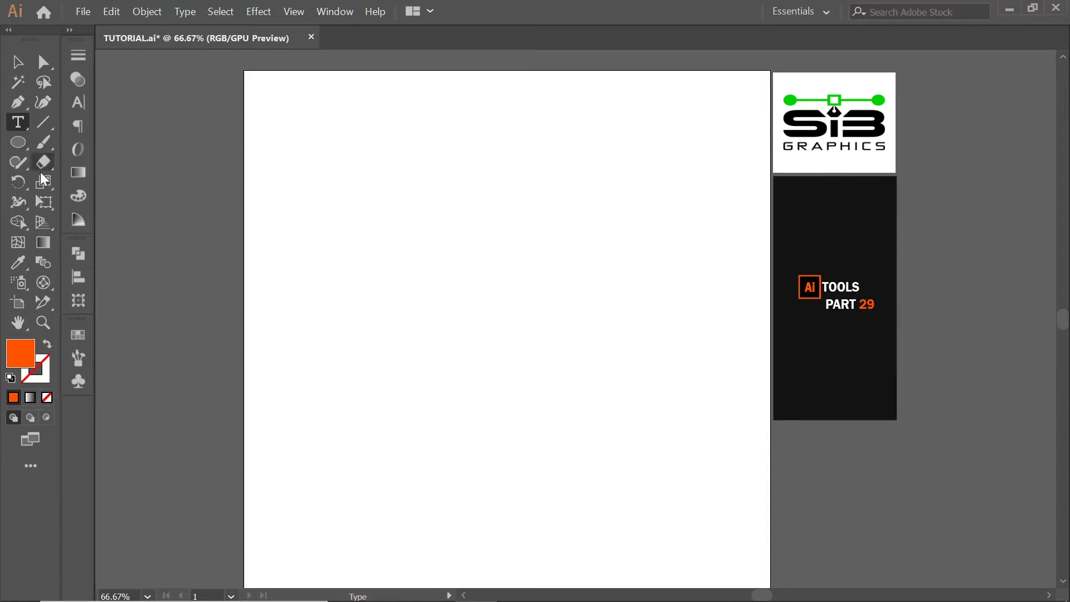
{"action": "left_click", "coordinate": [48, 287]}
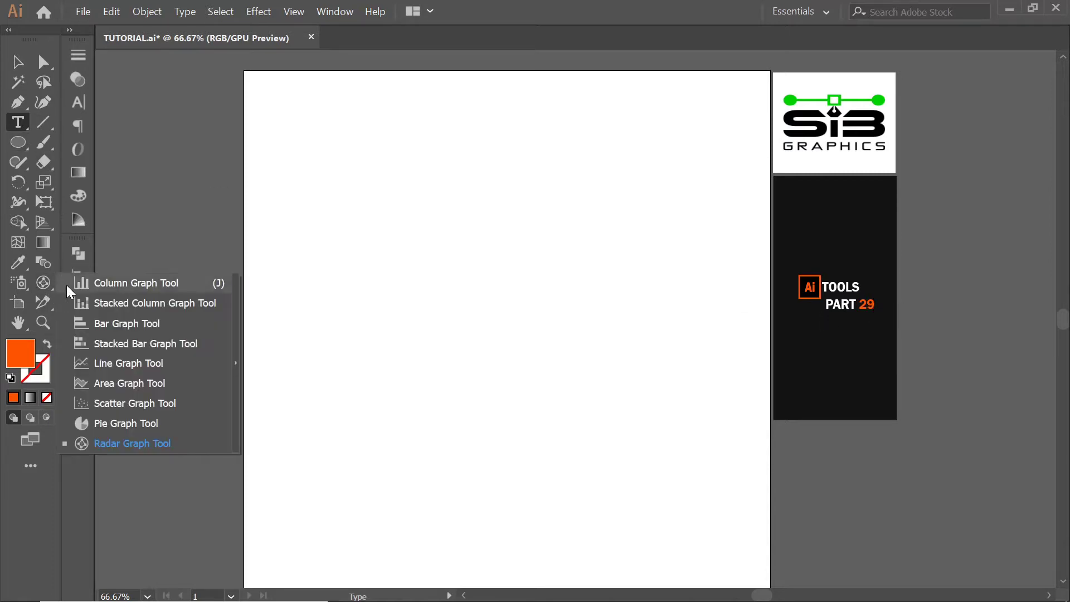
{"action": "left_click", "coordinate": [67, 285]}
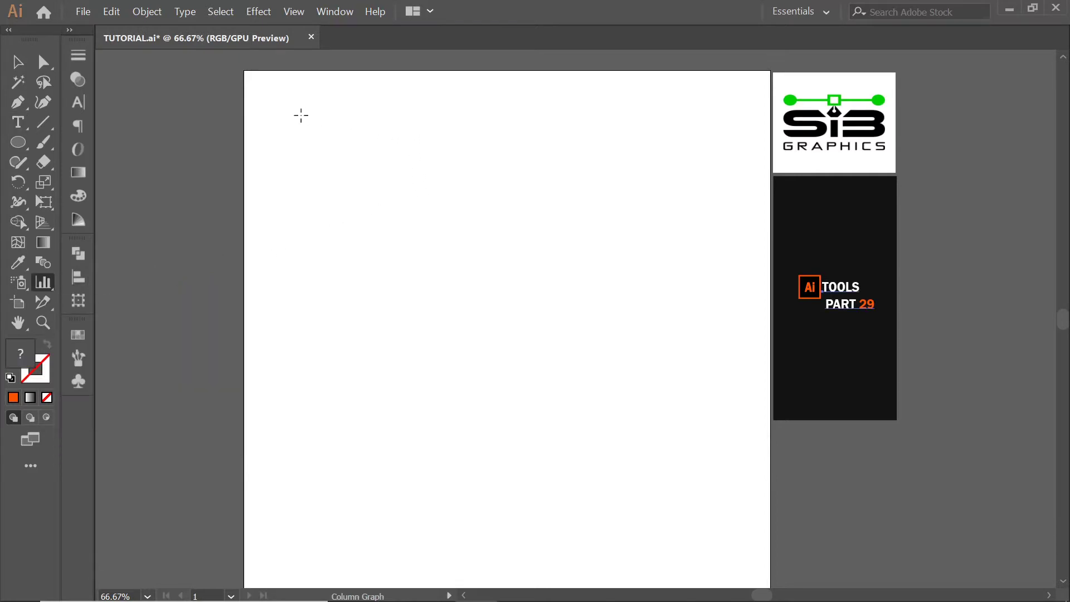
{"action": "left_click_drag", "start_coordinate": [302, 115], "coordinate": [658, 387]}
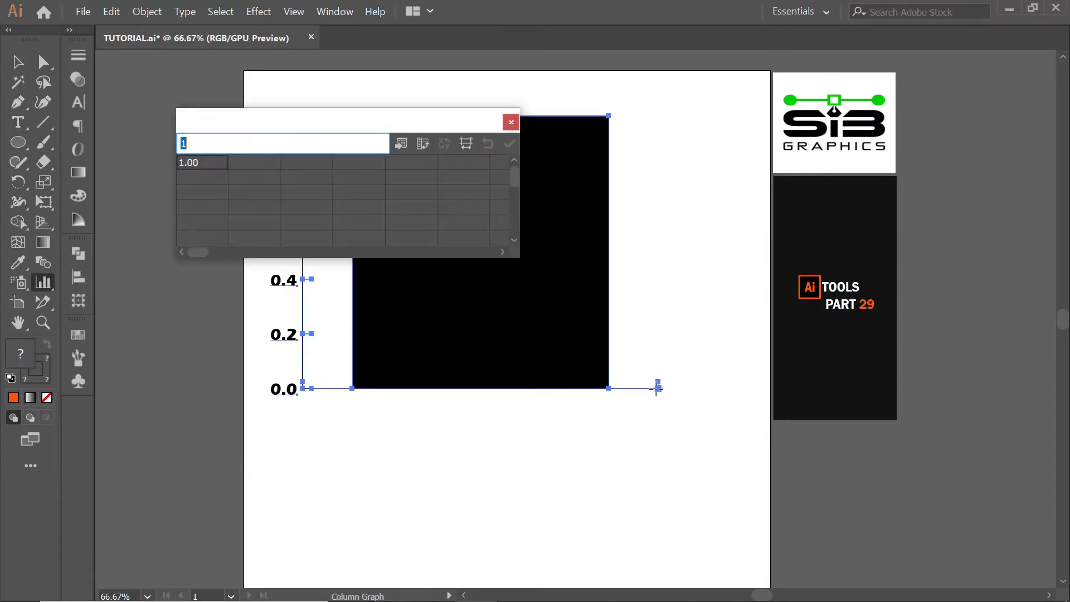
{"action": "left_click_drag", "start_coordinate": [316, 126], "coordinate": [420, 429]}
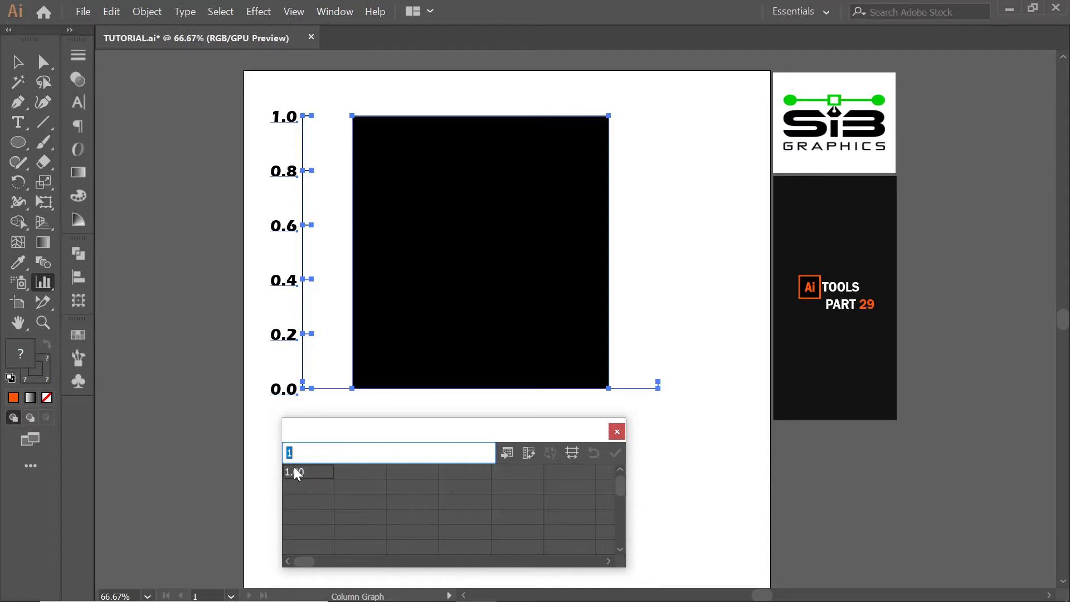
Enter 20, 30 and 40 as the values in the first row of the graph data
{"action": "type", "text": "20"}
{"action": "left_click", "coordinate": [360, 468]}
{"action": "type", "text": "30"}
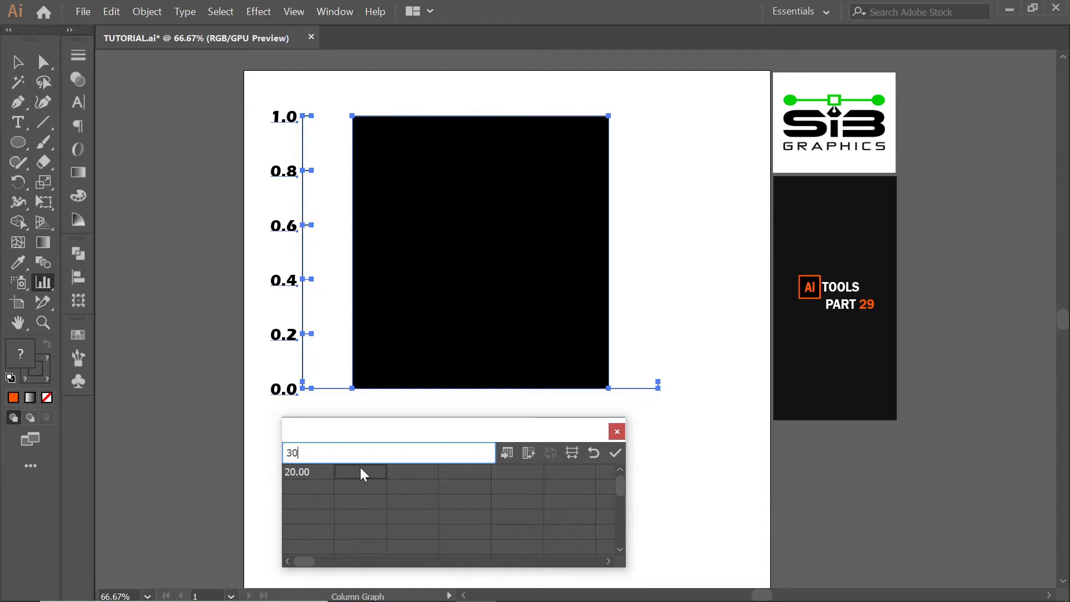
{"action": "left_click", "coordinate": [420, 470]}
{"action": "type", "text": "40"}
Enter 10, 20 and 30 in the second data row, apply the data to the graph and close the data window
{"action": "left_click", "coordinate": [290, 489]}
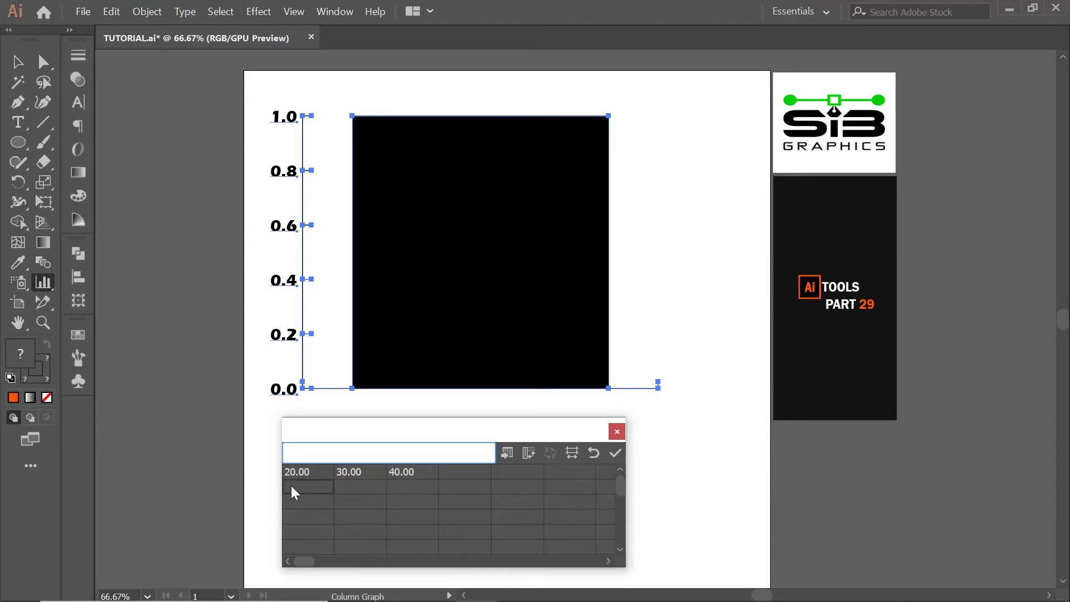
{"action": "type", "text": "10"}
{"action": "left_click", "coordinate": [343, 490]}
{"action": "type", "text": "20"}
{"action": "left_click", "coordinate": [412, 488]}
{"action": "type", "text": "30"}
{"action": "left_click", "coordinate": [619, 454]}
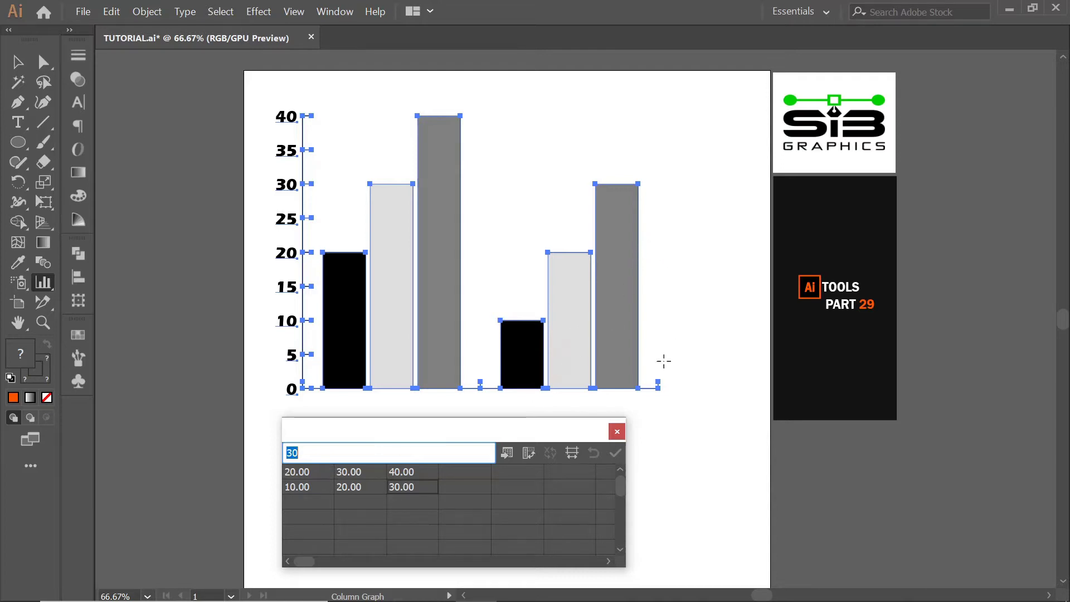
{"action": "left_click", "coordinate": [617, 432]}
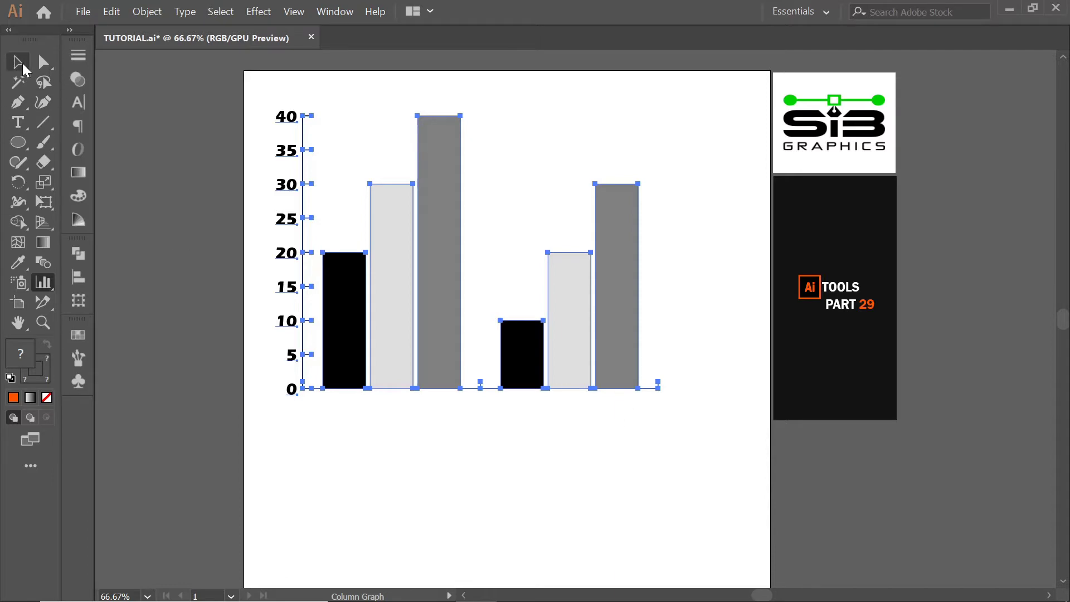
Try to give only the tallest bar of the second group a green fill using Direct Selection and the Color Picker
{"action": "left_click", "coordinate": [17, 61]}
{"action": "left_click", "coordinate": [634, 437]}
{"action": "left_click", "coordinate": [633, 350]}
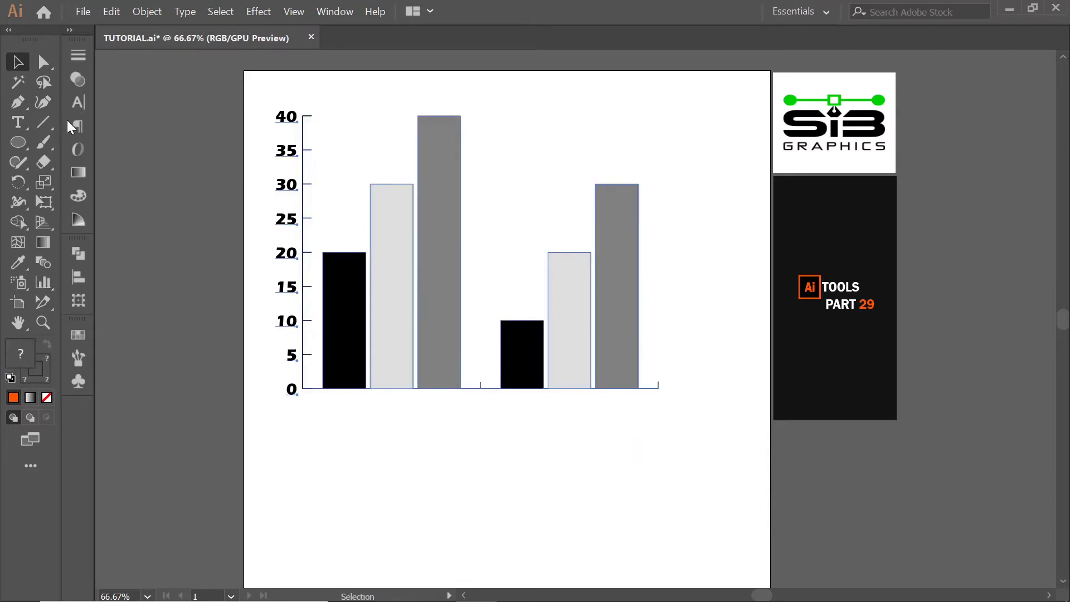
{"action": "left_click", "coordinate": [44, 62]}
{"action": "left_click", "coordinate": [680, 465]}
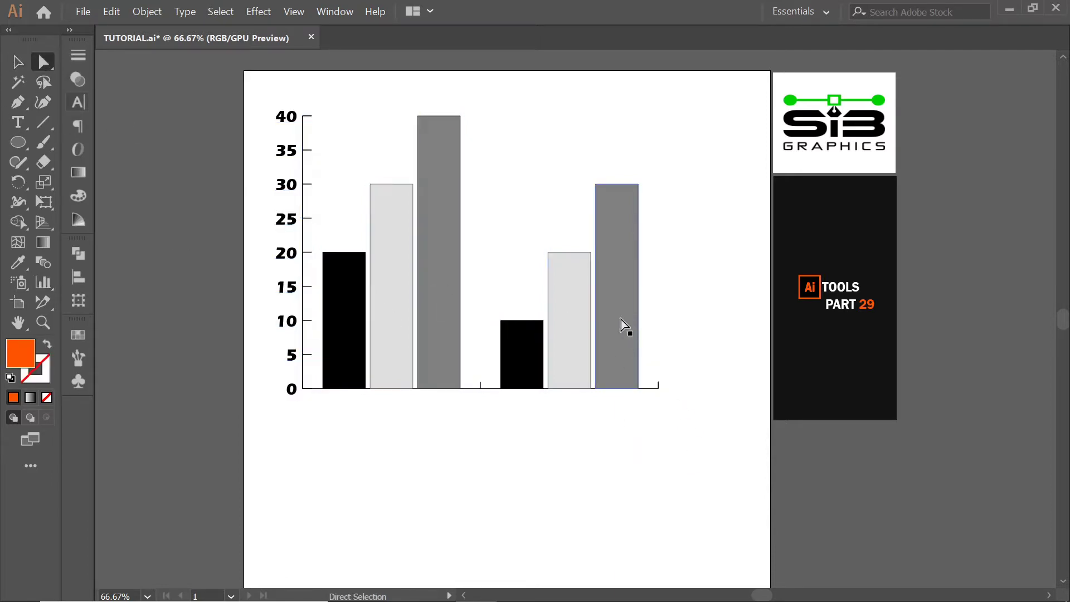
{"action": "left_click", "coordinate": [618, 320]}
{"action": "double_click", "coordinate": [18, 357]}
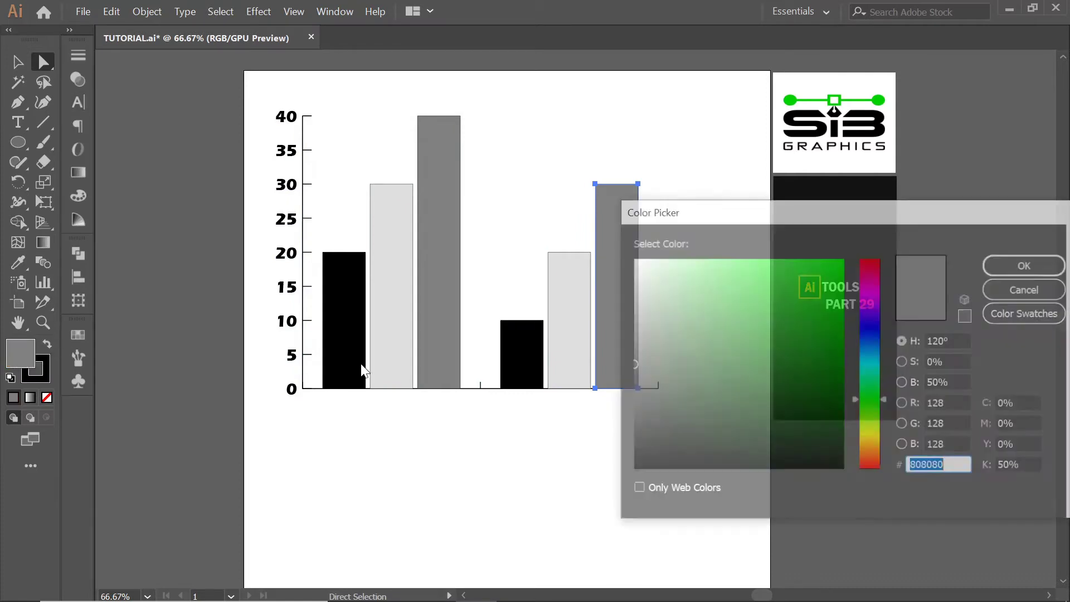
{"action": "left_click", "coordinate": [760, 339]}
{"action": "left_click", "coordinate": [1004, 289]}
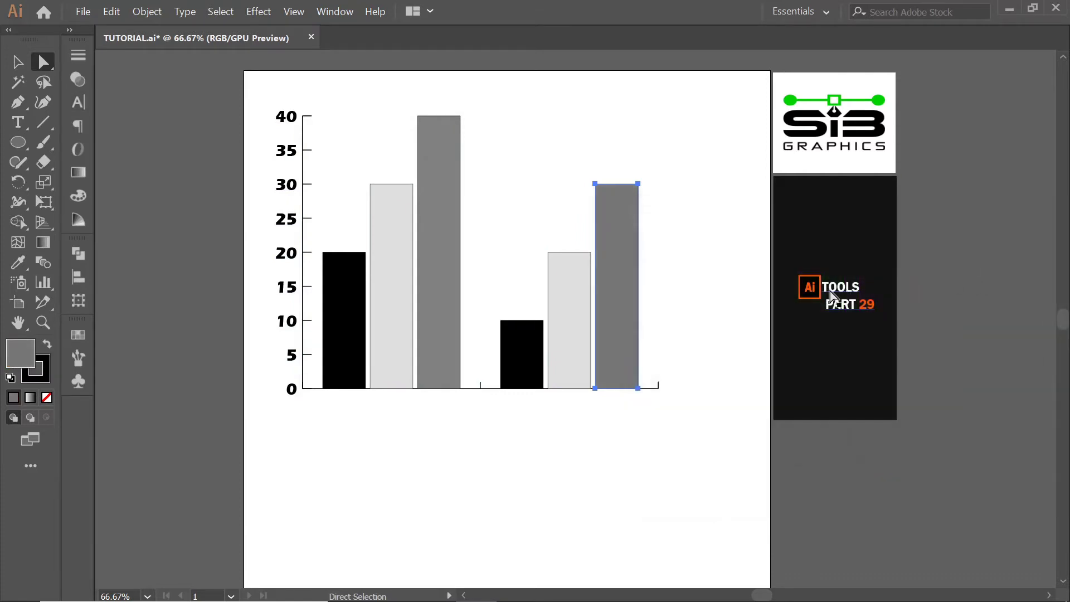
Try a more saturated green from the Color Picker as the fill of the second group's tallest bar
{"action": "double_click", "coordinate": [21, 355]}
{"action": "left_click_drag", "start_coordinate": [756, 362], "coordinate": [841, 310]}
{"action": "left_click", "coordinate": [1011, 270]}
{"action": "right_click", "coordinate": [614, 294]}
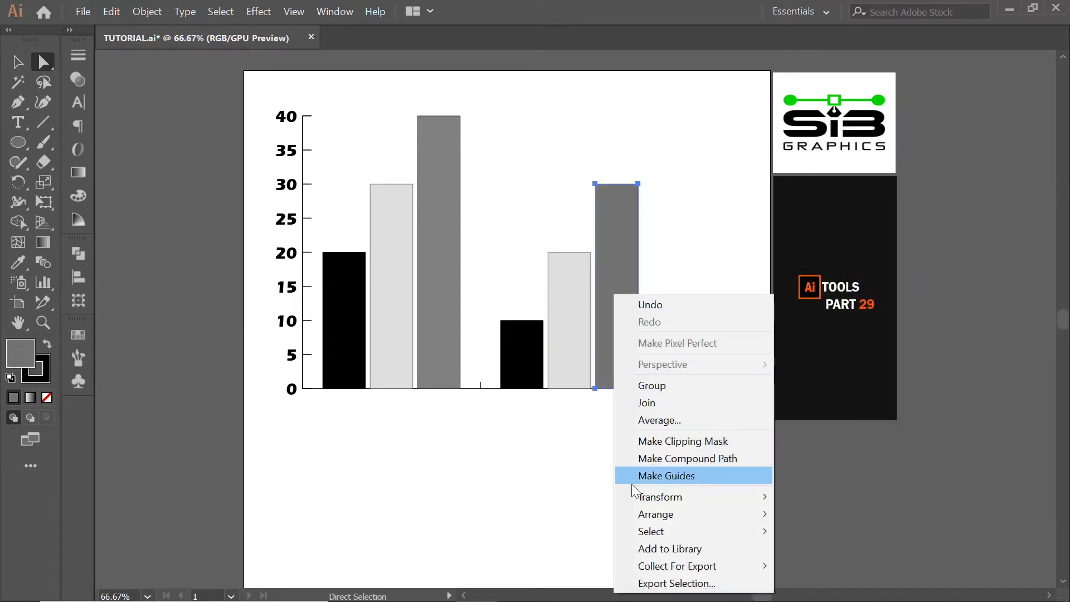
{"action": "left_click", "coordinate": [518, 474]}
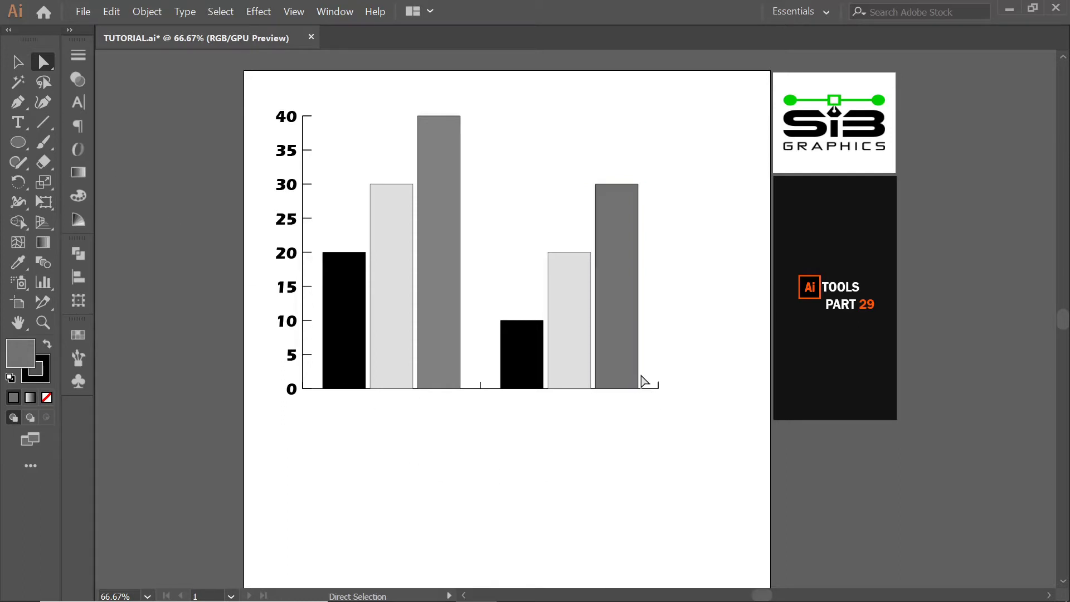
Try to fill the second group's tallest bar with the dark green 2F7F2F from the Color Picker
{"action": "left_click", "coordinate": [621, 366]}
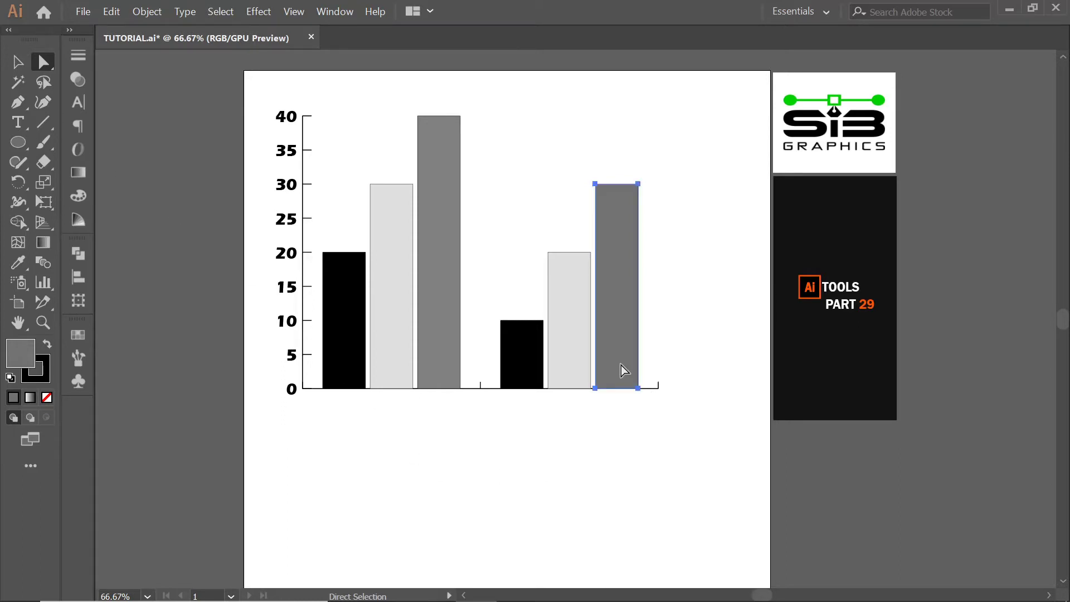
{"action": "double_click", "coordinate": [29, 361]}
{"action": "left_click", "coordinate": [764, 364]}
{"action": "left_click", "coordinate": [1028, 264]}
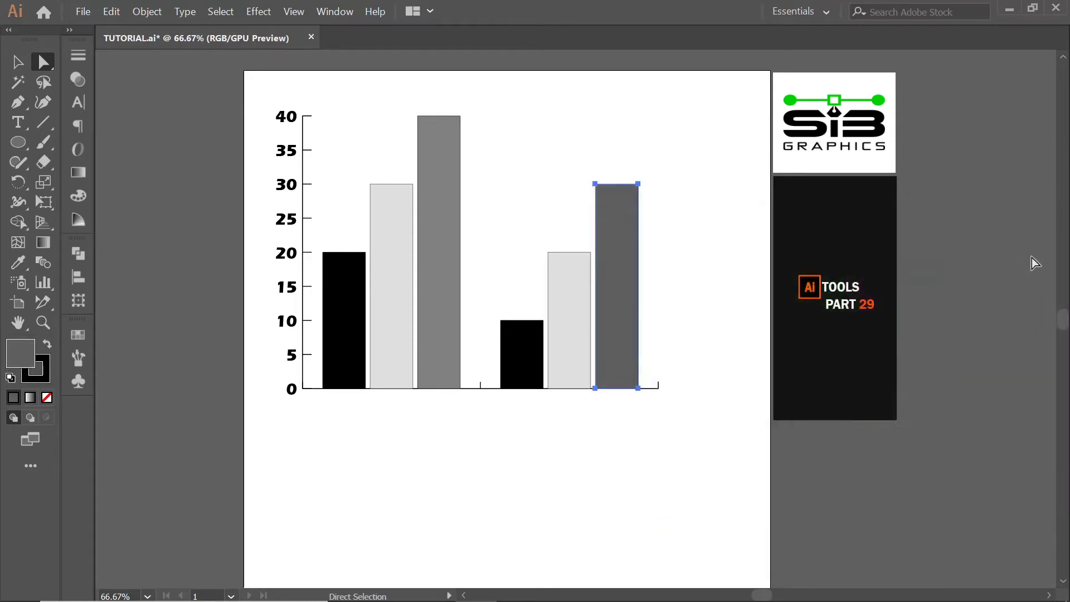
{"action": "left_click", "coordinate": [78, 333]}
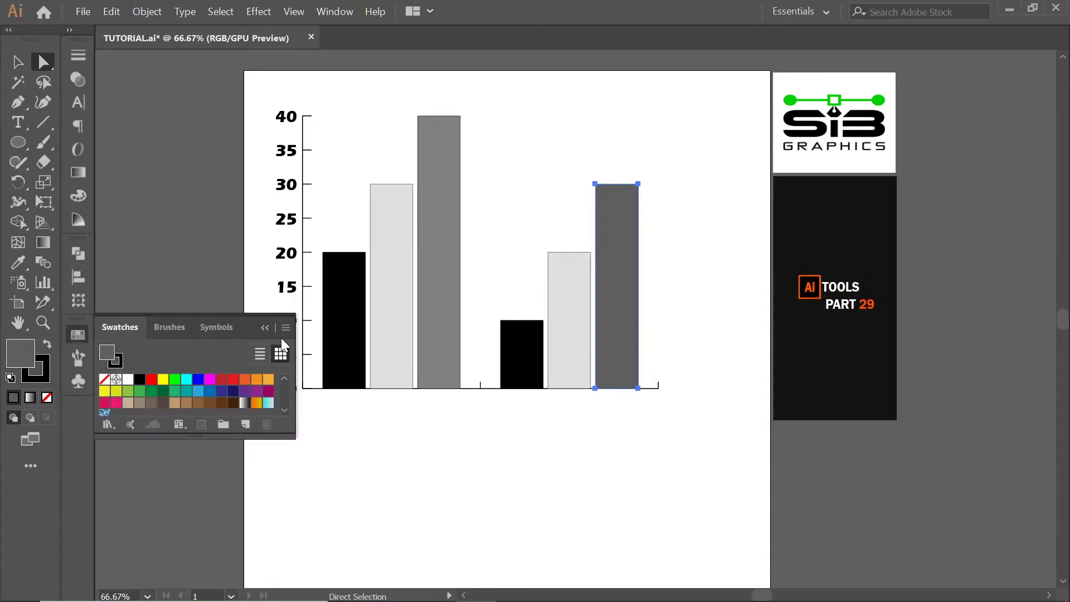
{"action": "left_click", "coordinate": [37, 243]}
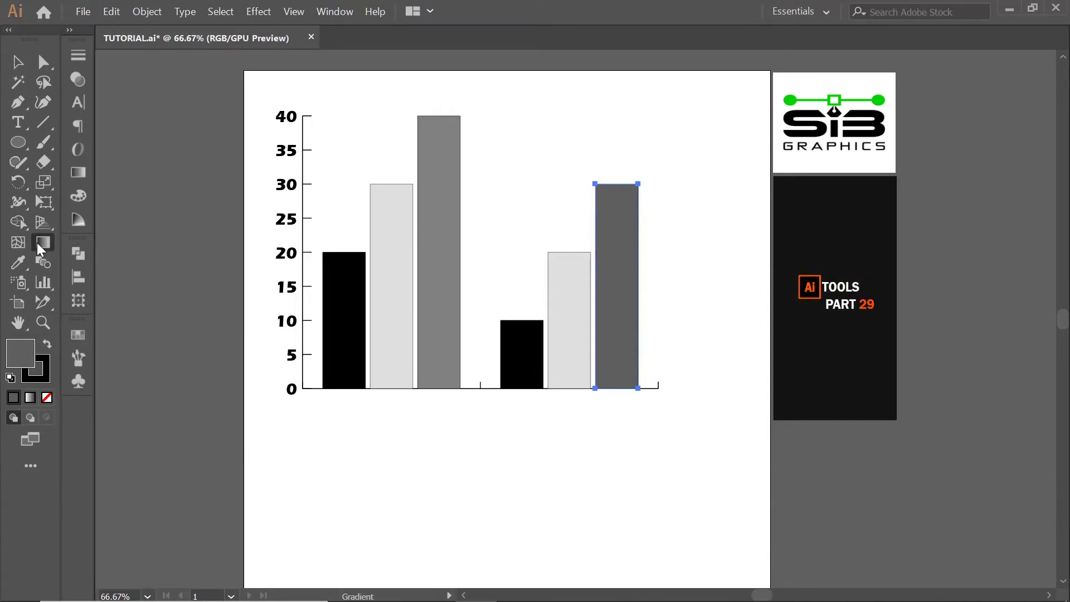
{"action": "double_click", "coordinate": [25, 351]}
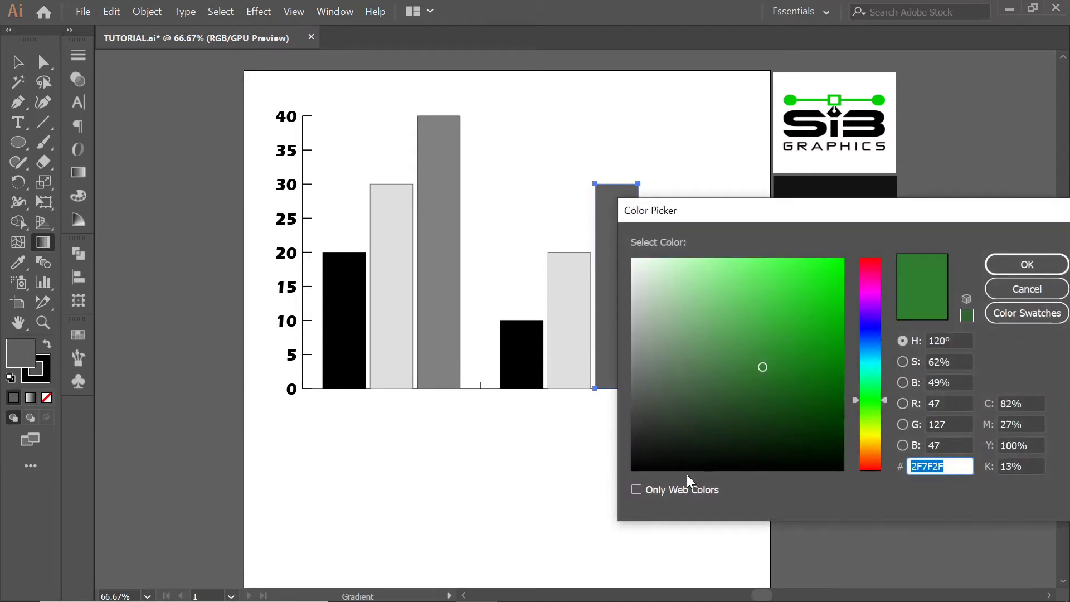
{"action": "left_click", "coordinate": [1008, 271]}
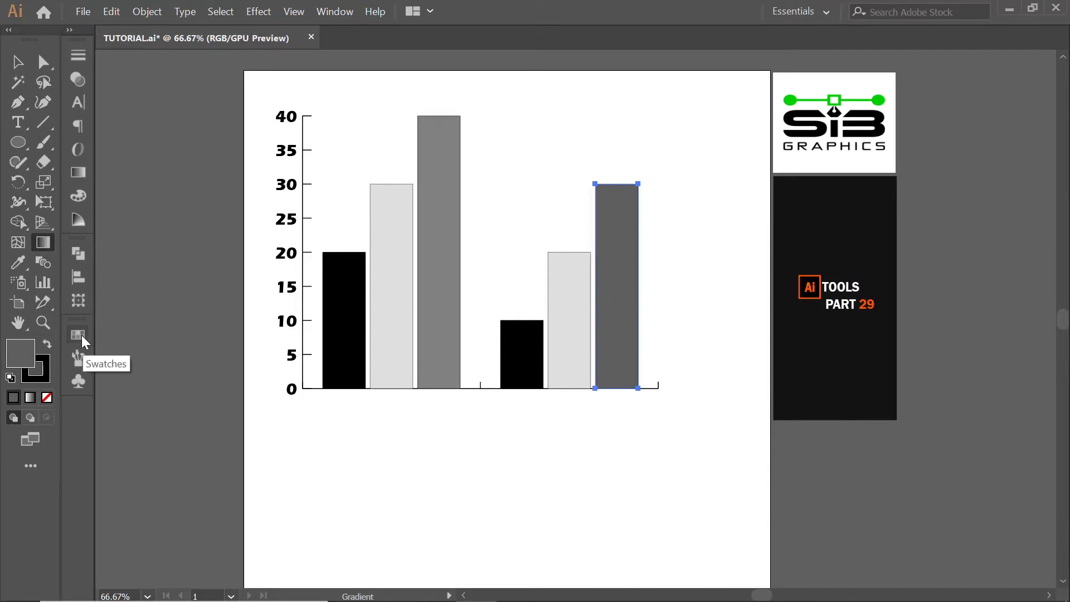
{"action": "left_click", "coordinate": [17, 62]}
{"action": "left_click", "coordinate": [358, 286]}
{"action": "right_click", "coordinate": [359, 286]}
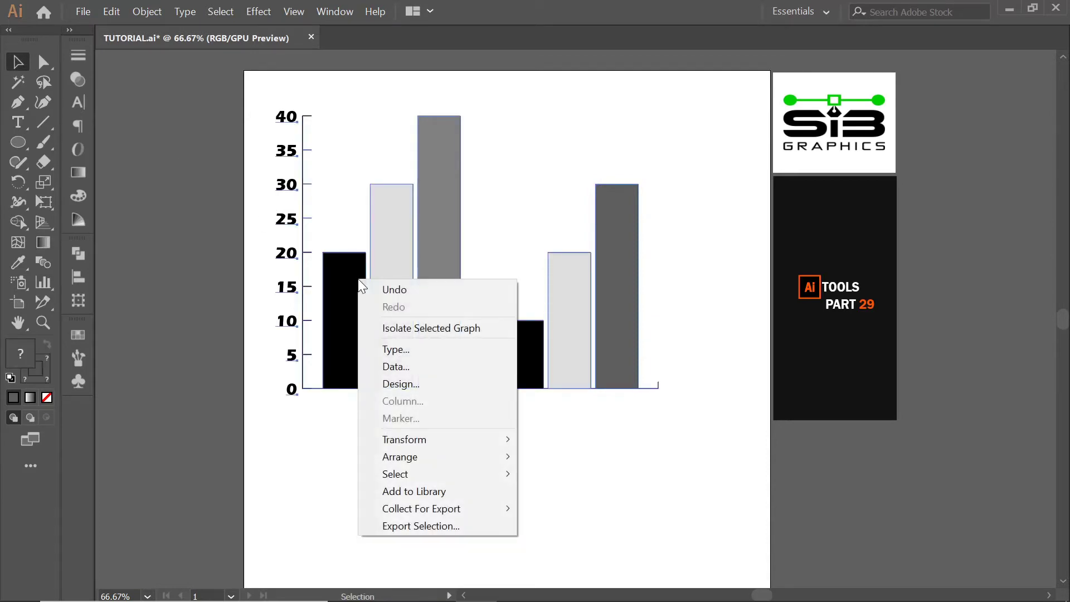
{"action": "mouse_move", "coordinate": [435, 440]}
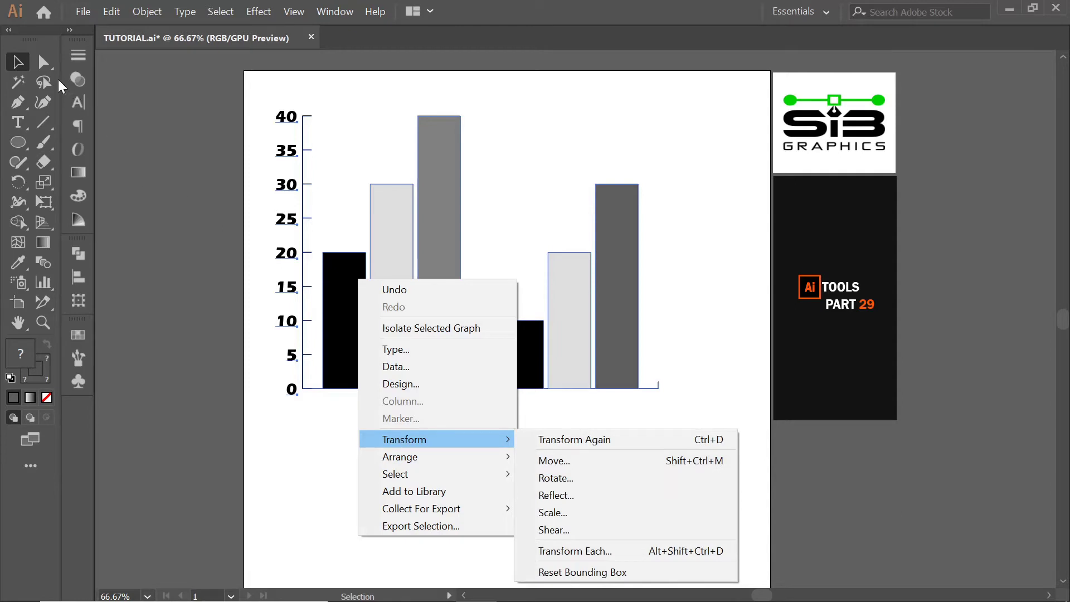
Swap the fill and stroke of the second group's tallest bar and choose a medium green fill in the Color Picker
{"action": "left_click", "coordinate": [43, 62]}
{"action": "left_click", "coordinate": [671, 427]}
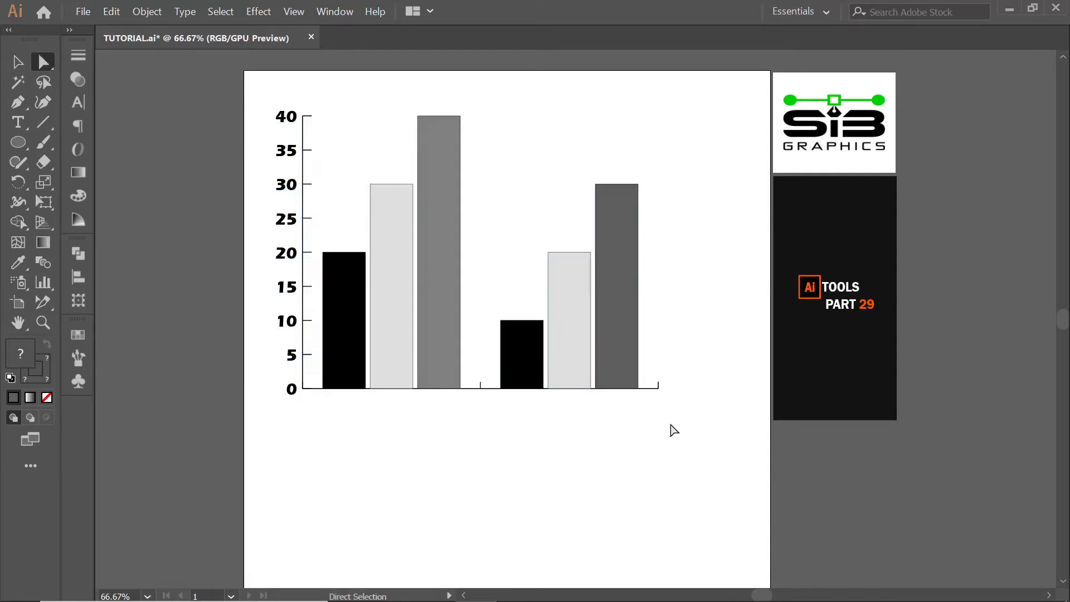
{"action": "left_click", "coordinate": [621, 315]}
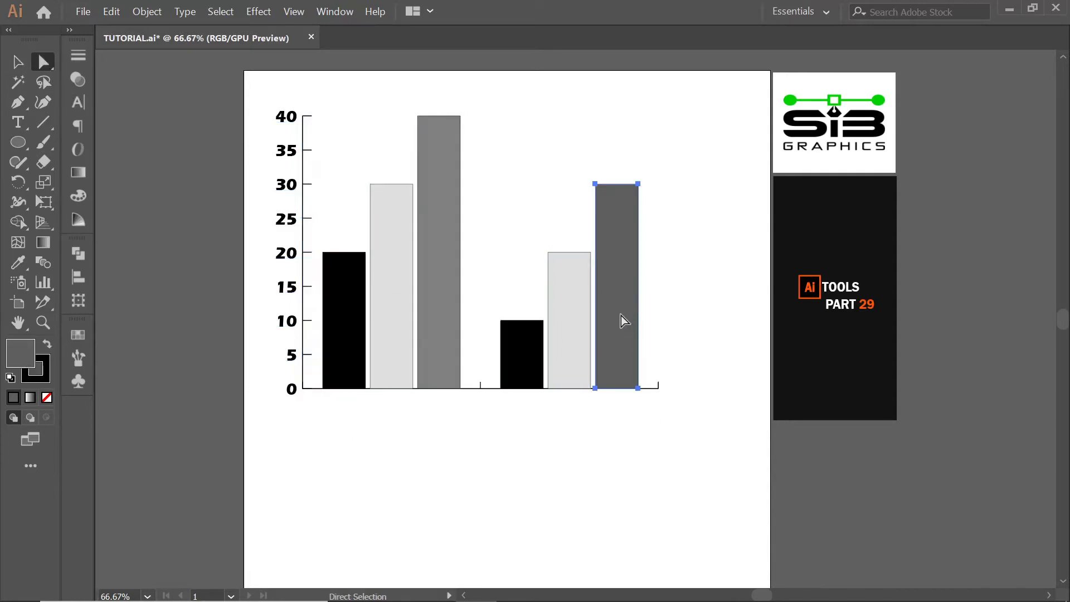
{"action": "left_click", "coordinate": [48, 345]}
{"action": "double_click", "coordinate": [20, 350]}
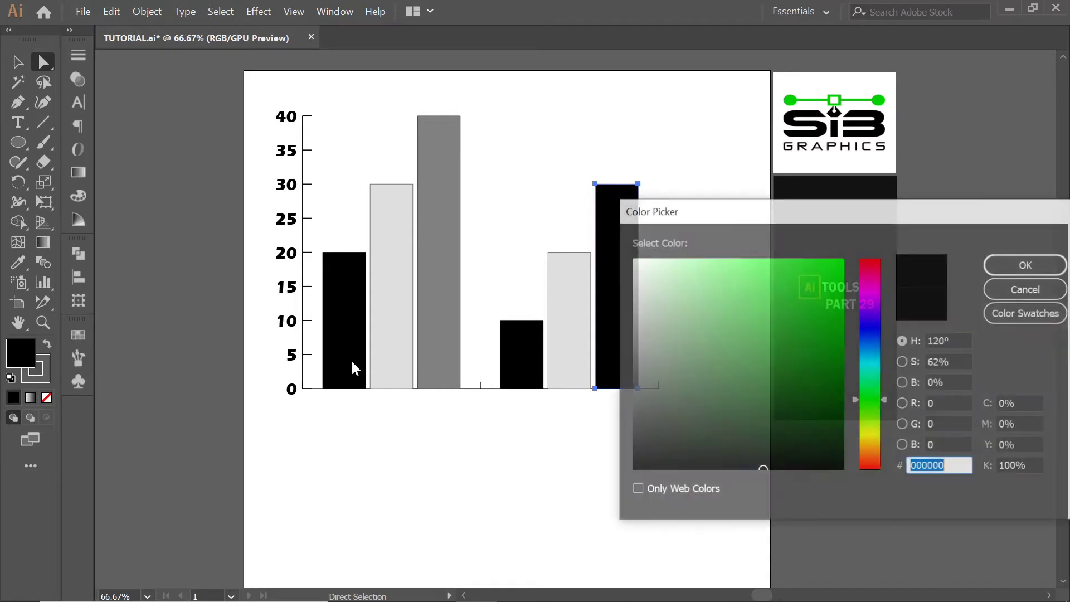
{"action": "left_click", "coordinate": [769, 359]}
{"action": "left_click", "coordinate": [1024, 267]}
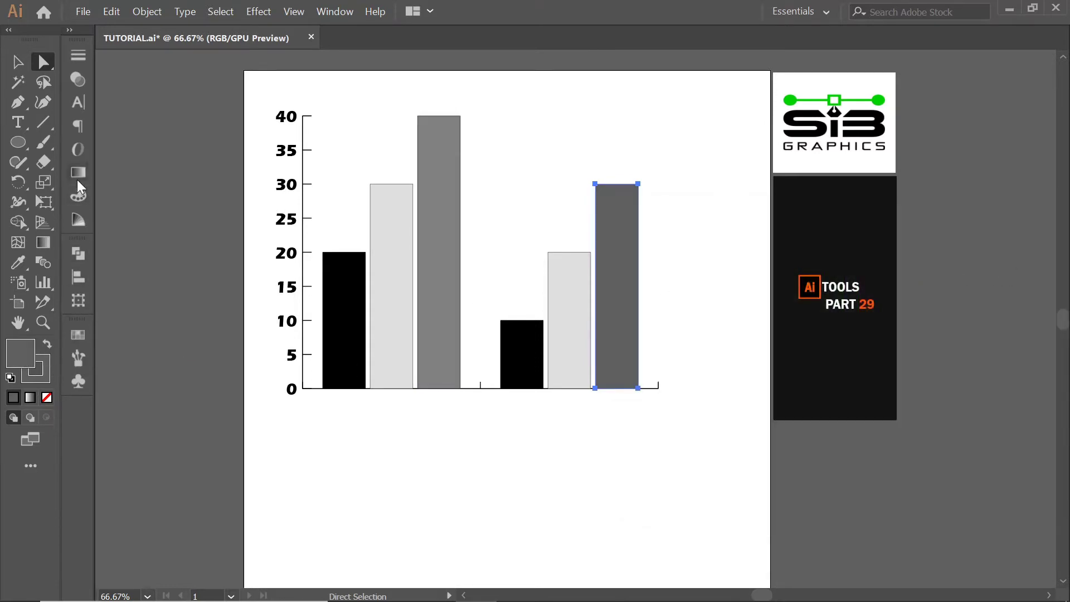
Set the selected bar's color model to RGB to apply the green fill 2D842D
{"action": "left_click", "coordinate": [78, 195]}
{"action": "left_click", "coordinate": [283, 49]}
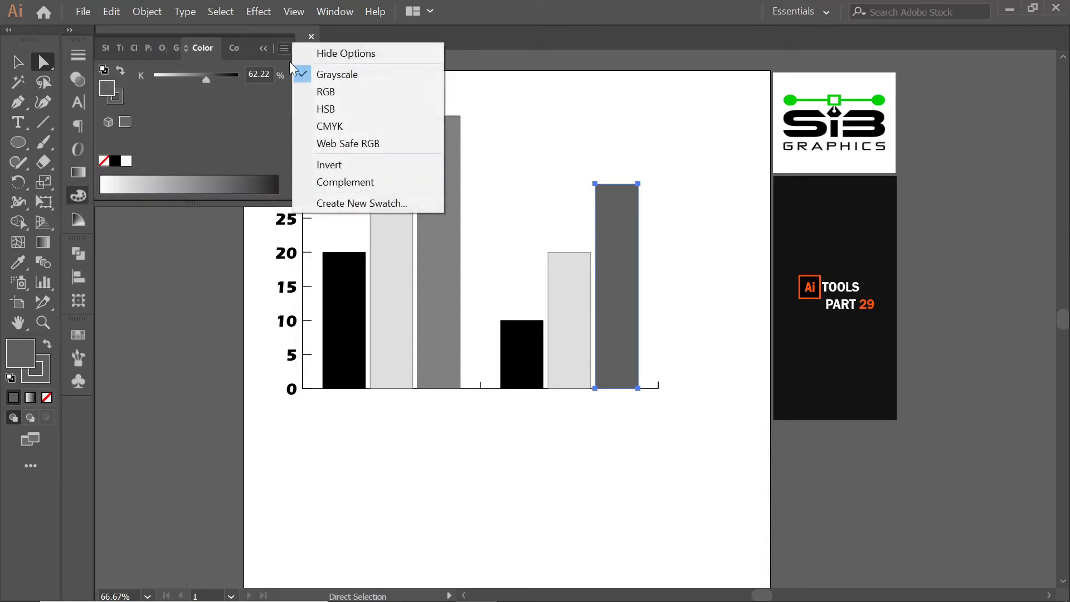
{"action": "left_click", "coordinate": [314, 90]}
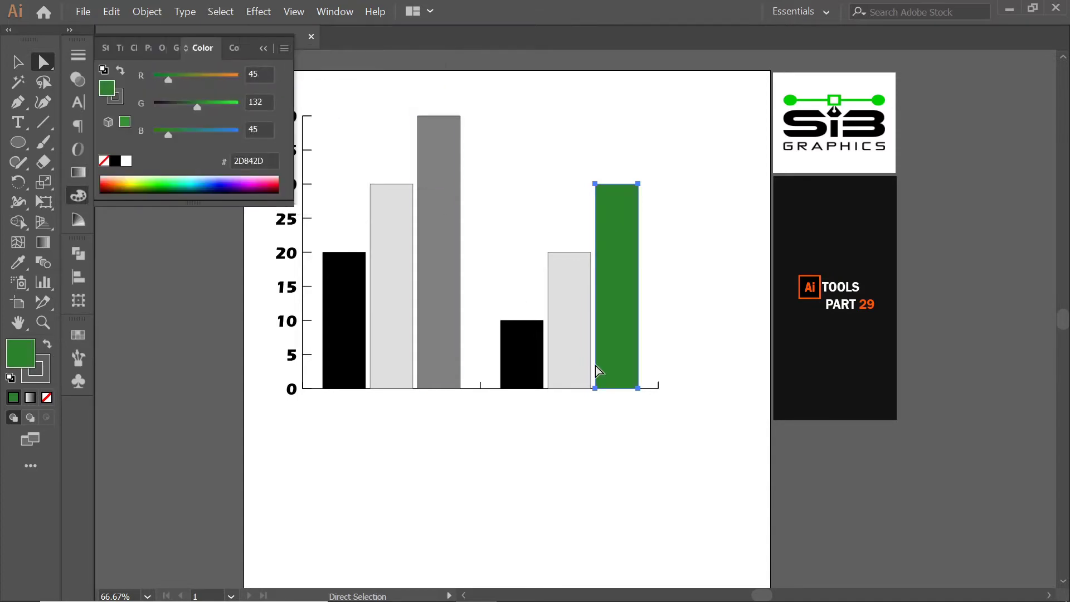
{"action": "left_click", "coordinate": [263, 49]}
Fill the middle bar of the second group with magenta F20CD7, using the RGB color model
{"action": "left_click", "coordinate": [563, 316]}
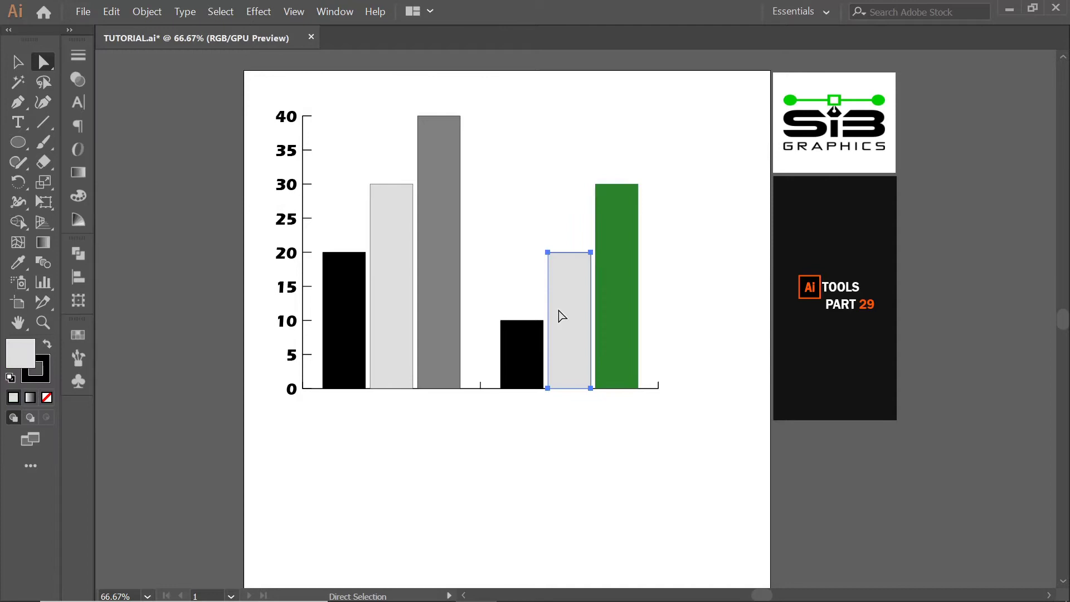
{"action": "double_click", "coordinate": [12, 359]}
{"action": "left_click", "coordinate": [879, 299]}
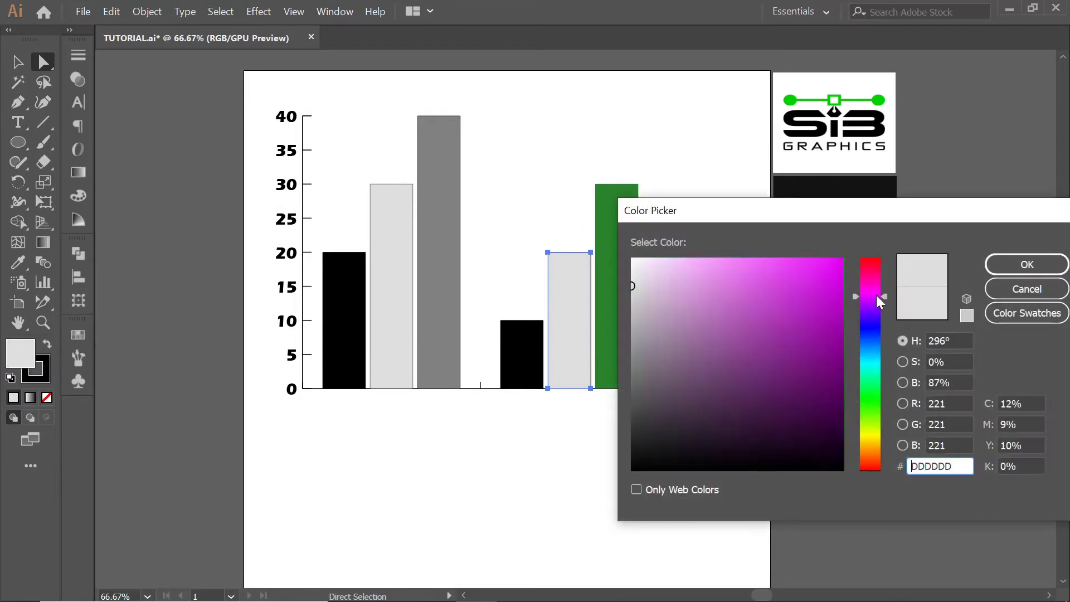
{"action": "left_click_drag", "start_coordinate": [879, 300], "coordinate": [879, 290]}
{"action": "left_click", "coordinate": [833, 268]}
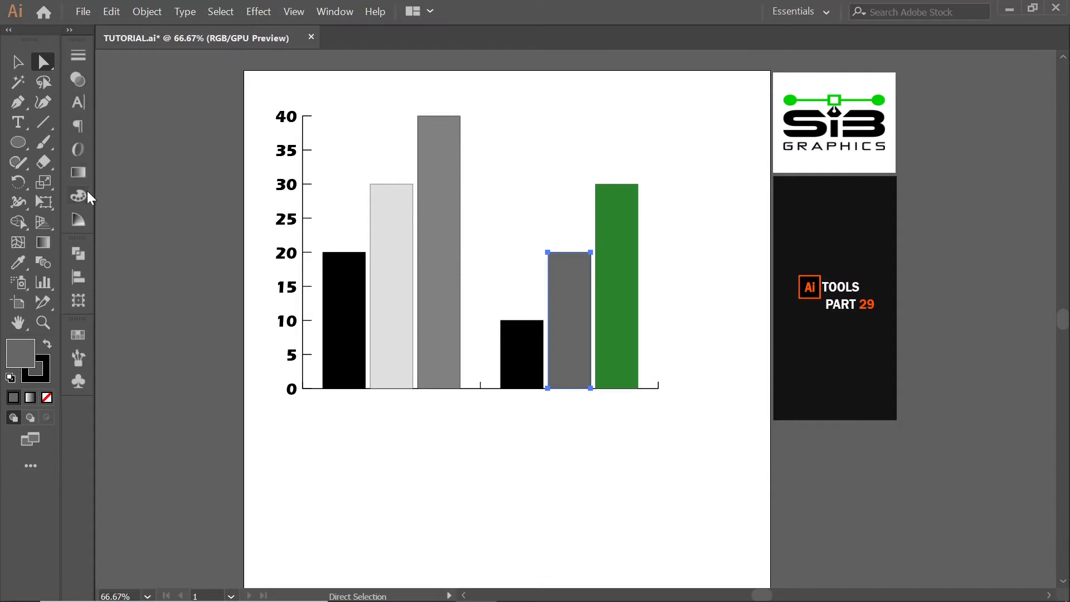
{"action": "left_click", "coordinate": [78, 196]}
{"action": "left_click", "coordinate": [280, 48]}
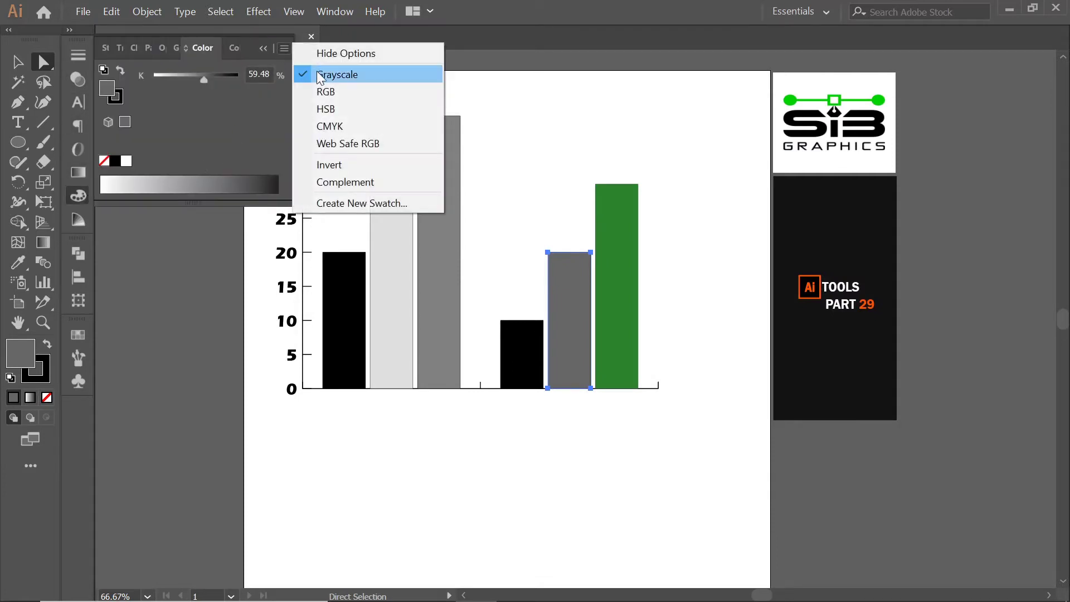
{"action": "left_click", "coordinate": [326, 92]}
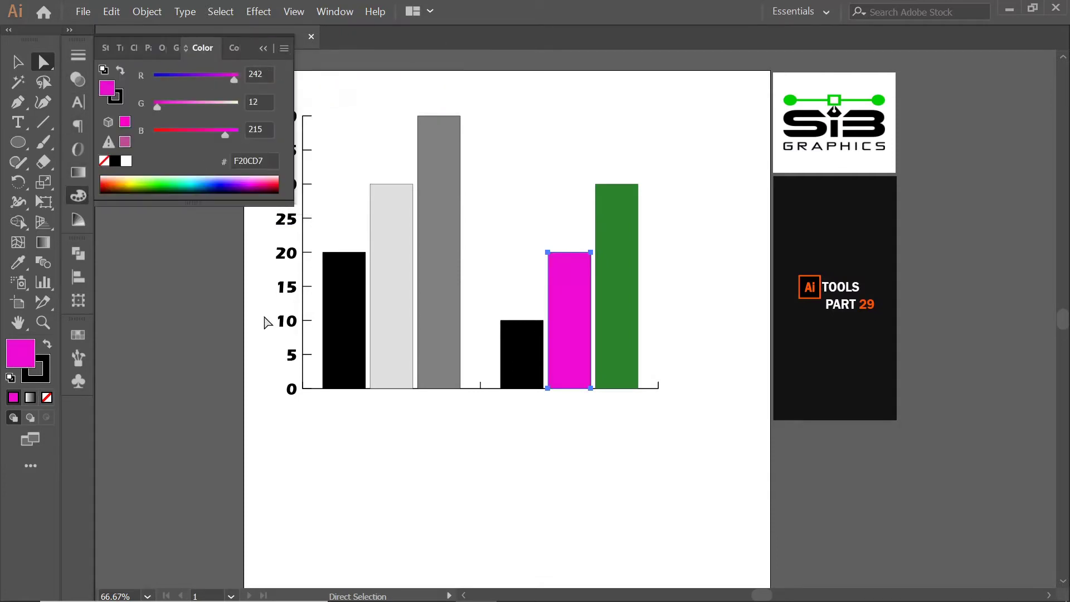
Fill the second group's shortest bar with bright blue, using the RGB color model
{"action": "left_click", "coordinate": [524, 343]}
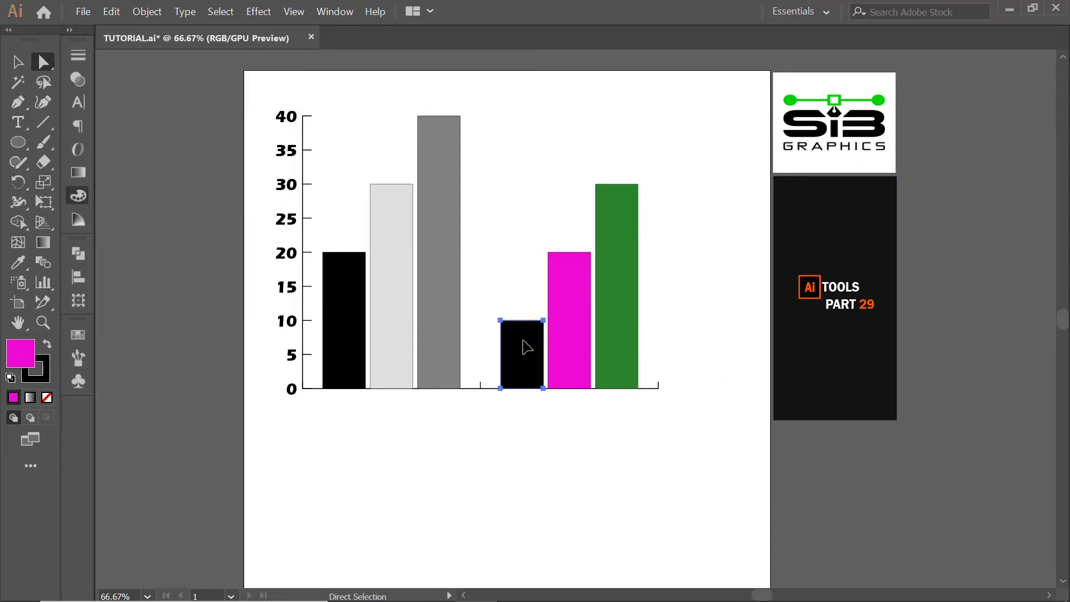
{"action": "left_click", "coordinate": [79, 195]}
{"action": "left_click", "coordinate": [284, 51]}
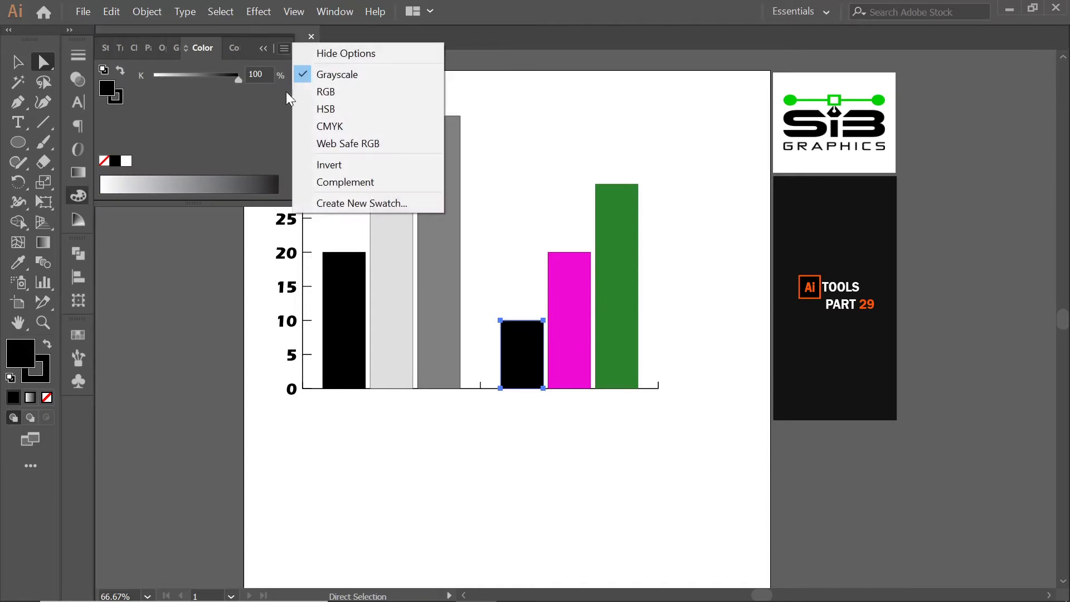
{"action": "left_click", "coordinate": [324, 90]}
{"action": "left_click_drag", "start_coordinate": [166, 106], "coordinate": [237, 135]}
{"action": "left_click", "coordinate": [262, 49]}
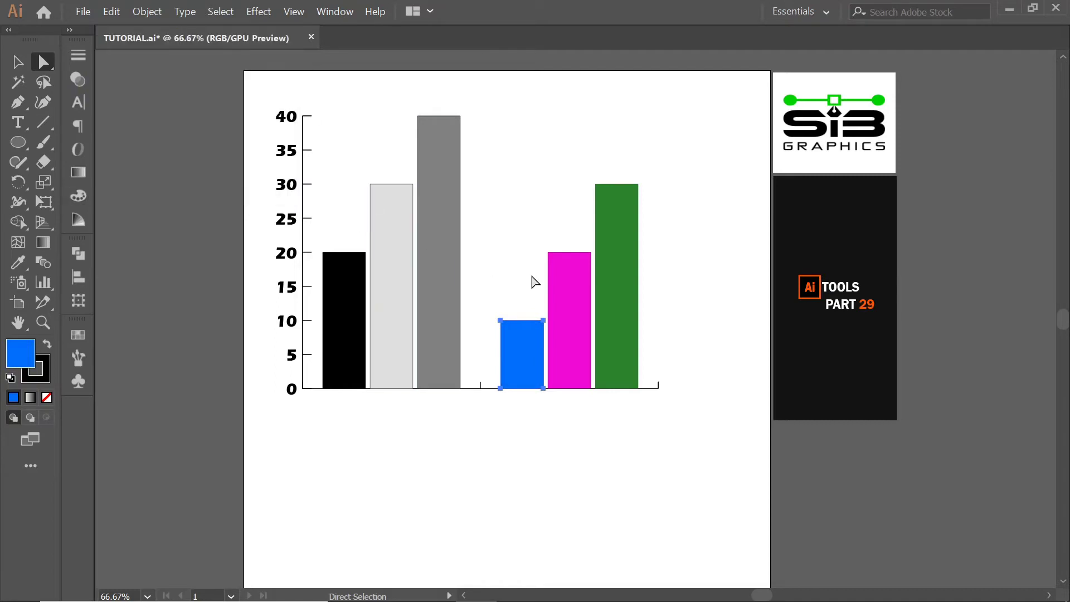
Delete the entire column graph from the artboard
{"action": "left_click", "coordinate": [18, 62]}
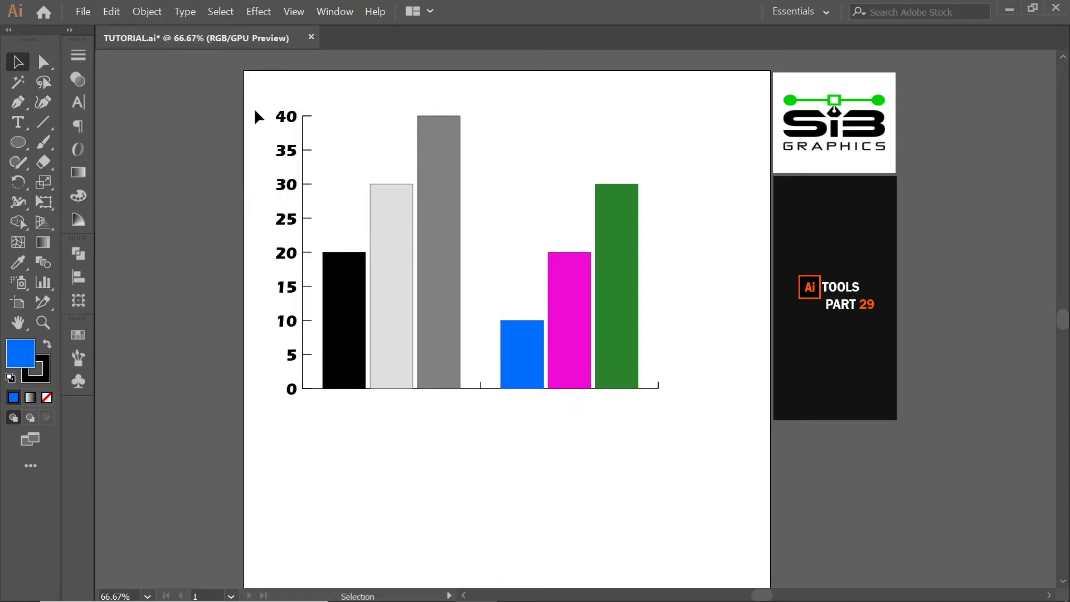
{"action": "left_click_drag", "start_coordinate": [255, 105], "coordinate": [696, 407]}
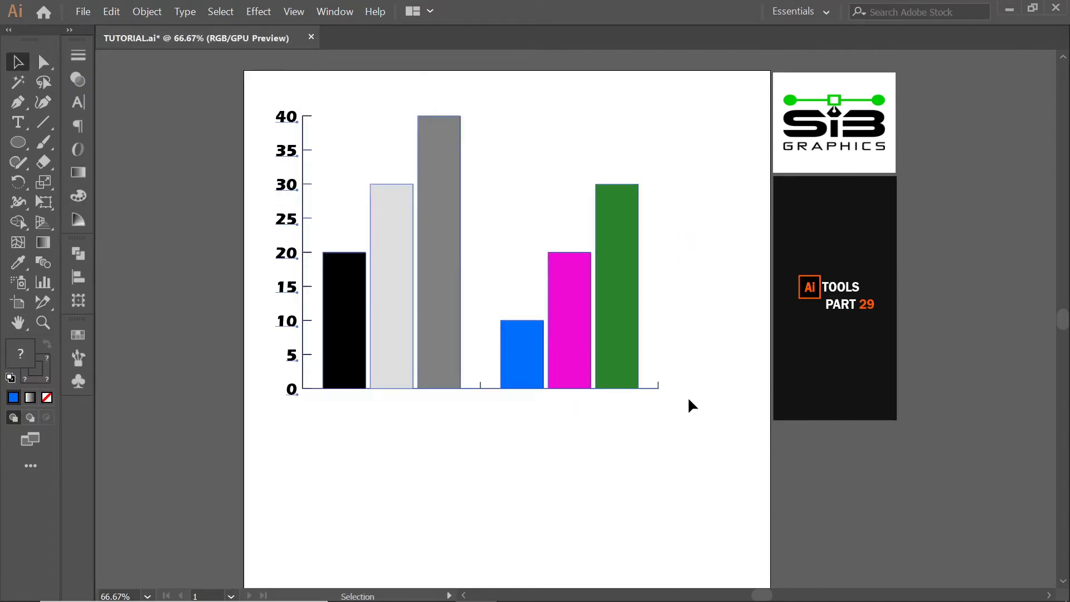
{"action": "key", "text": "Delete"}
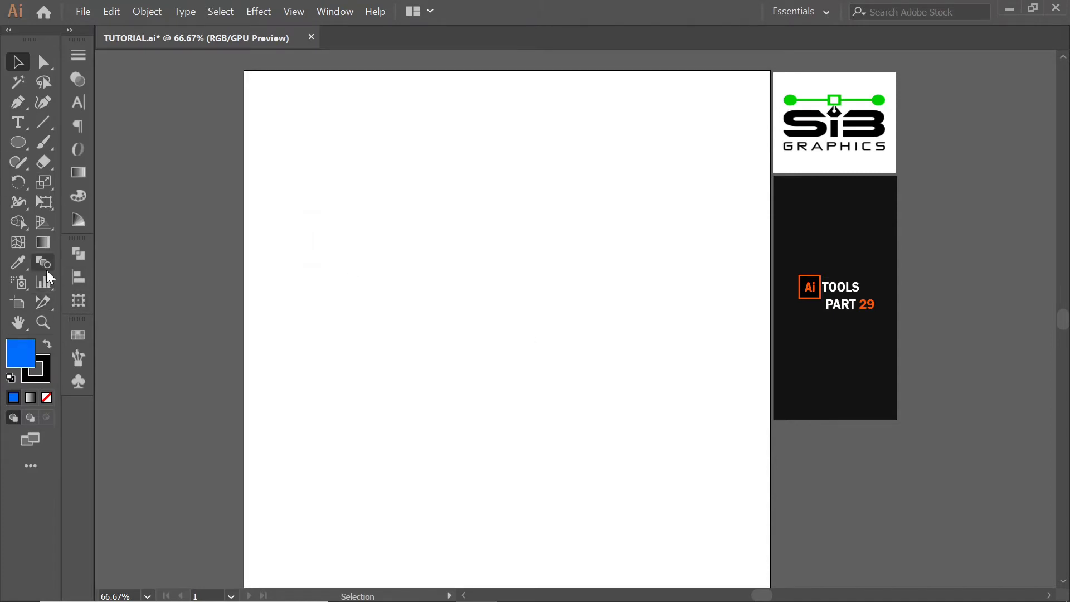
Draw a large line graph across the middle of the empty artboard with the Line Graph Tool
{"action": "left_click", "coordinate": [47, 285]}
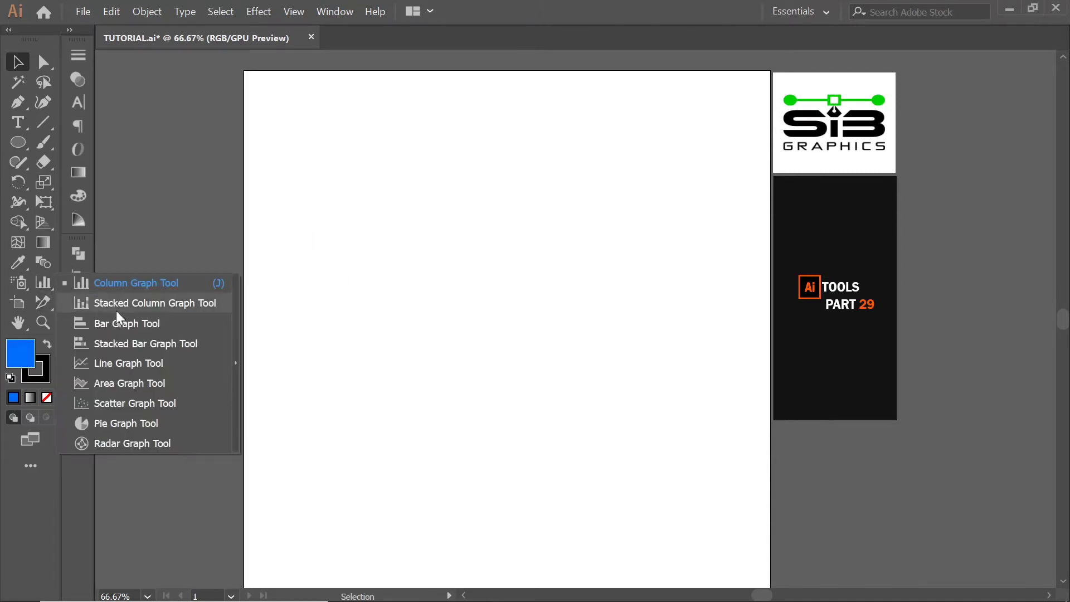
{"action": "left_click", "coordinate": [142, 365]}
{"action": "left_click_drag", "start_coordinate": [300, 143], "coordinate": [648, 476]}
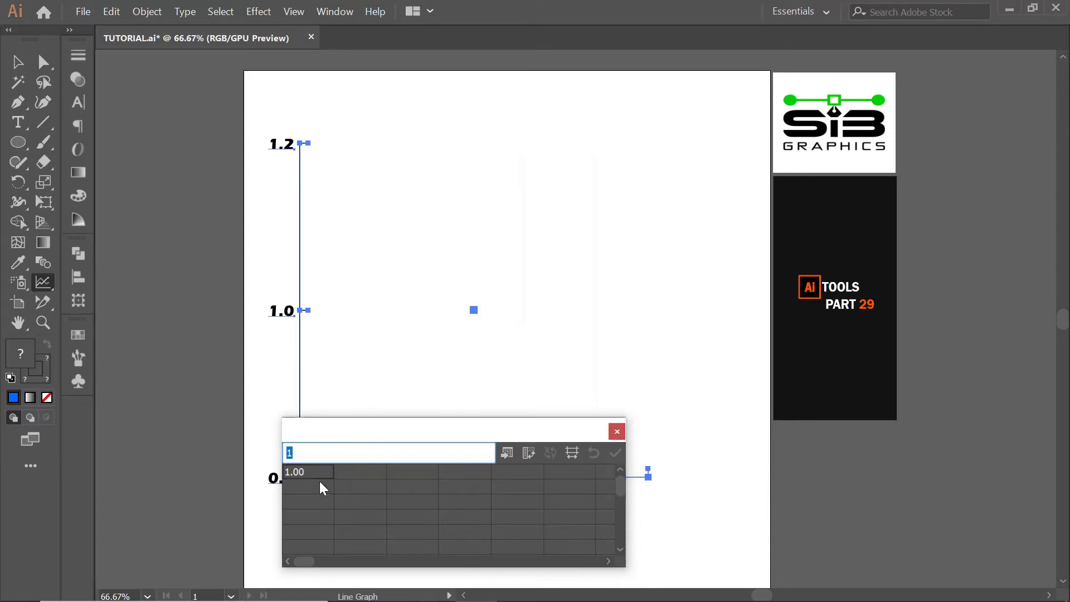
Enter 10 and 20 down the first column and 30 and 40 down the second column of the line graph's data
{"action": "type", "text": "10"}
{"action": "left_click", "coordinate": [320, 487]}
{"action": "type", "text": "20"}
{"action": "left_click", "coordinate": [346, 473]}
{"action": "type", "text": "30"}
{"action": "left_click", "coordinate": [352, 487]}
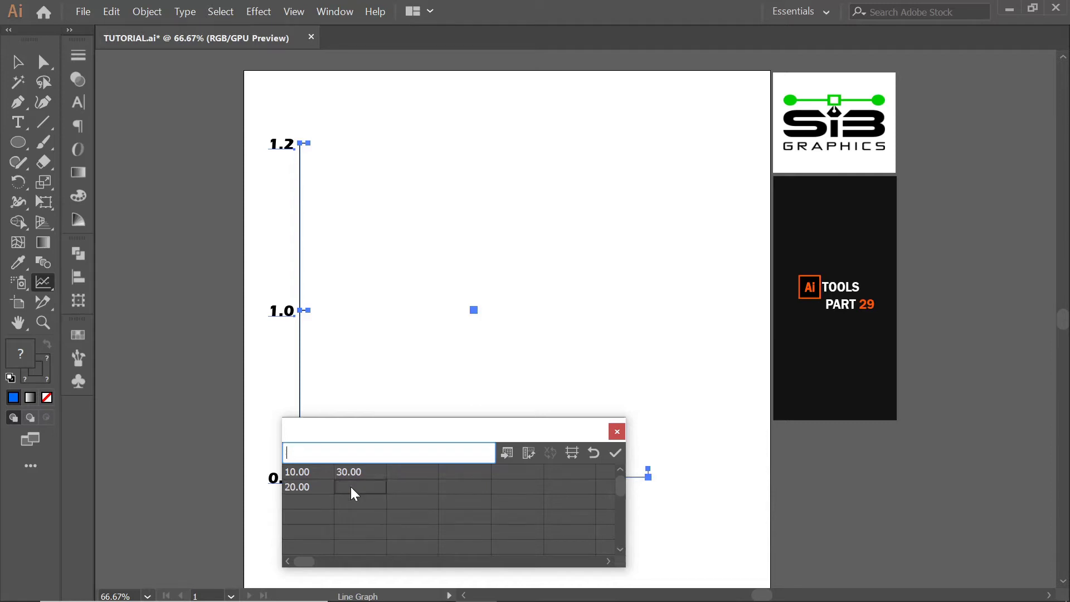
{"action": "type", "text": "40"}
Enter 50 and 60 down the third data column, apply the data to the line graph and close its data window
{"action": "left_click", "coordinate": [406, 471]}
{"action": "type", "text": "50"}
{"action": "left_click", "coordinate": [411, 488]}
{"action": "type", "text": "60"}
{"action": "left_click", "coordinate": [613, 452]}
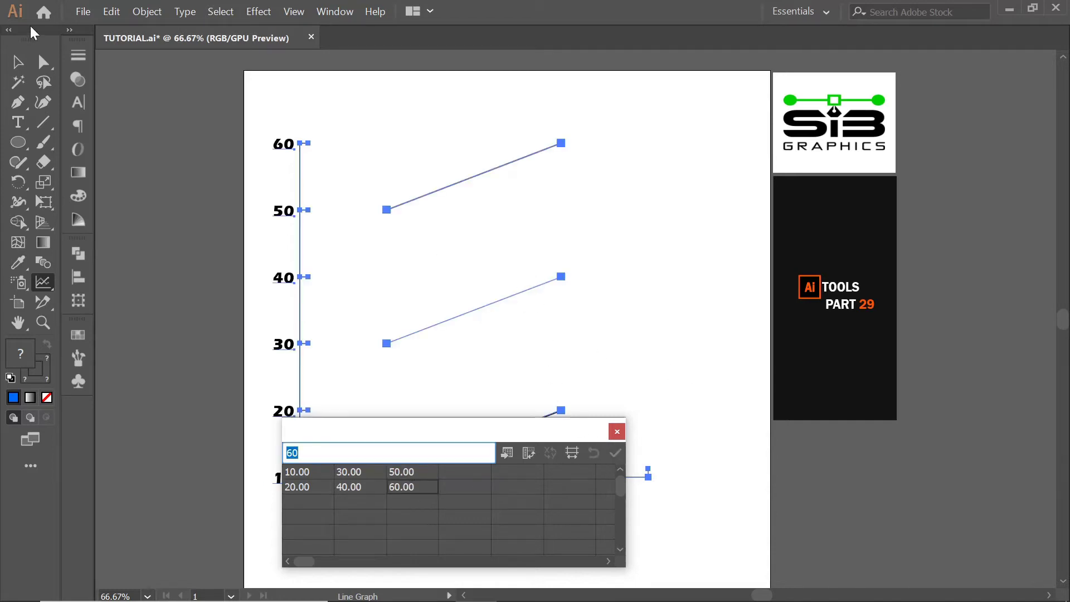
{"action": "left_click", "coordinate": [21, 61]}
{"action": "left_click", "coordinate": [22, 63]}
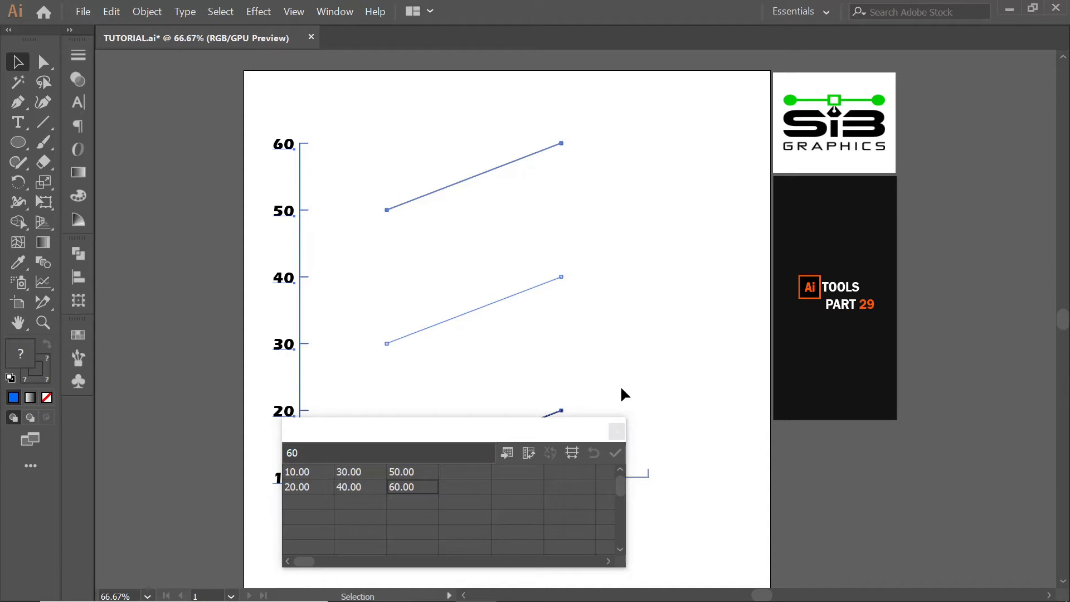
{"action": "left_click", "coordinate": [660, 438]}
{"action": "left_click", "coordinate": [617, 432]}
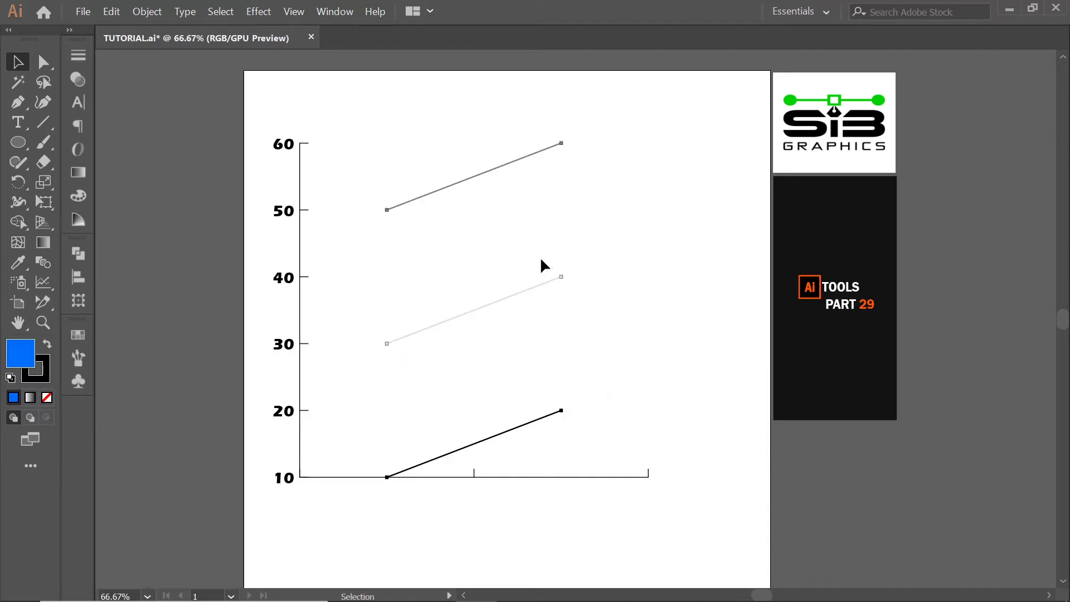
Set the stroke of the graph's uppermost line to green 00DD00, using the RGB color model
{"action": "left_click", "coordinate": [454, 181]}
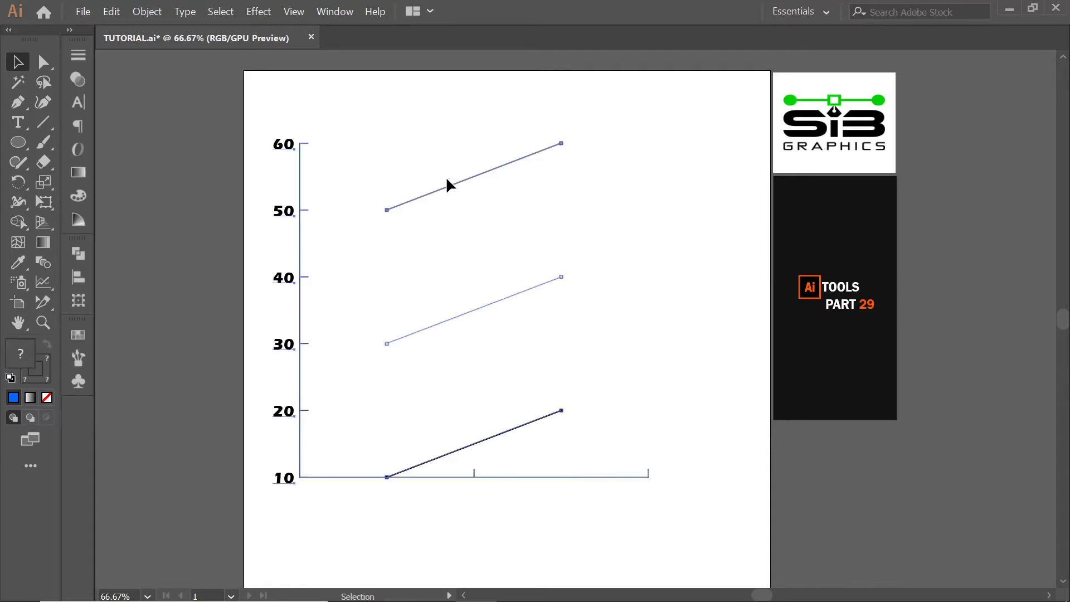
{"action": "key", "text": "a"}
{"action": "left_click", "coordinate": [424, 196]}
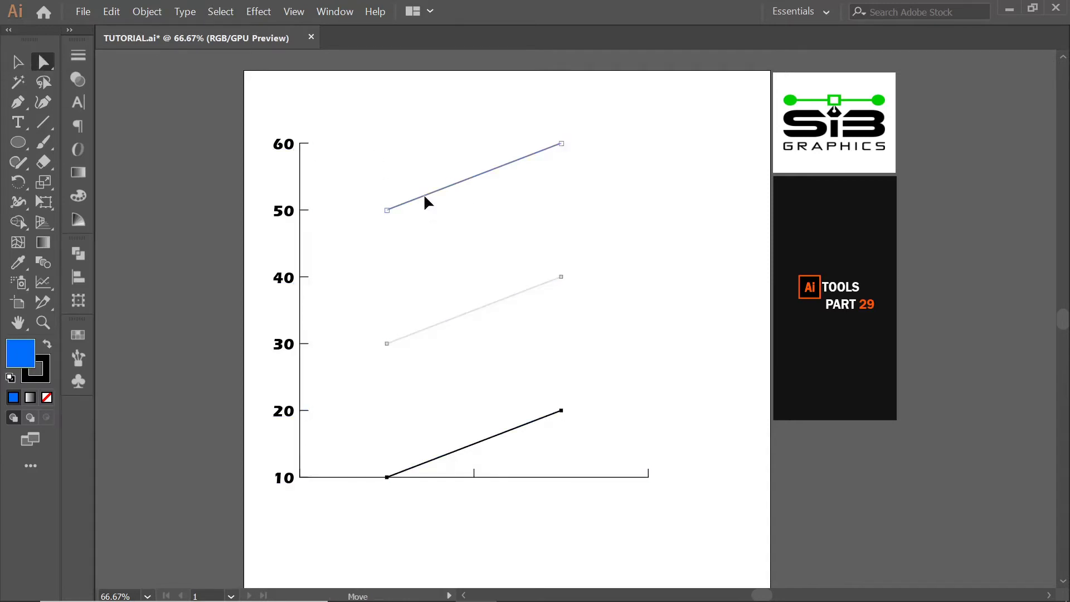
{"action": "left_click", "coordinate": [207, 265]}
{"action": "double_click", "coordinate": [44, 360]}
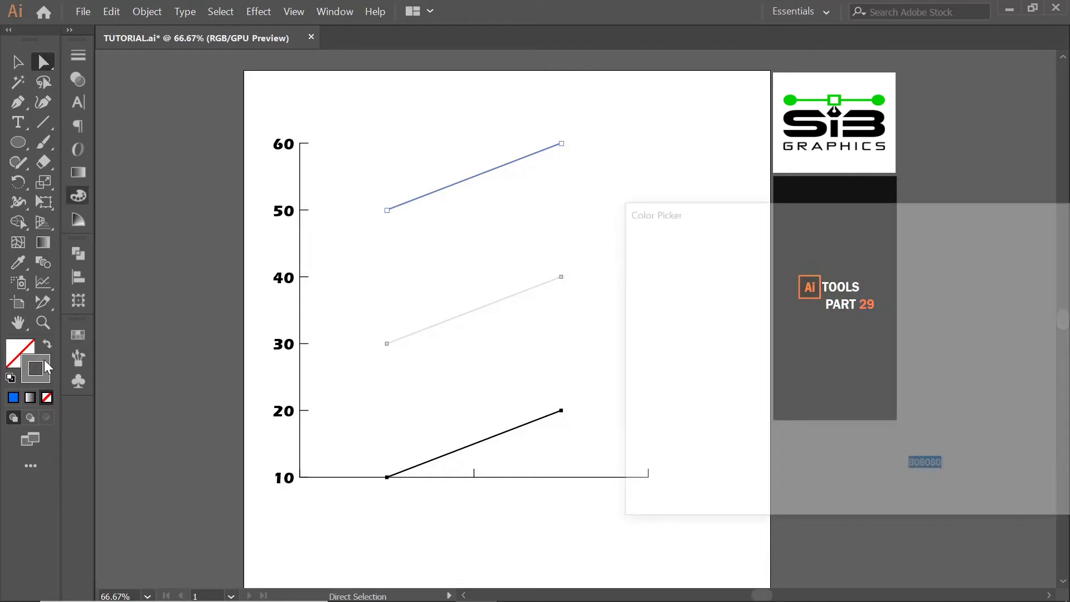
{"action": "left_click", "coordinate": [825, 295]}
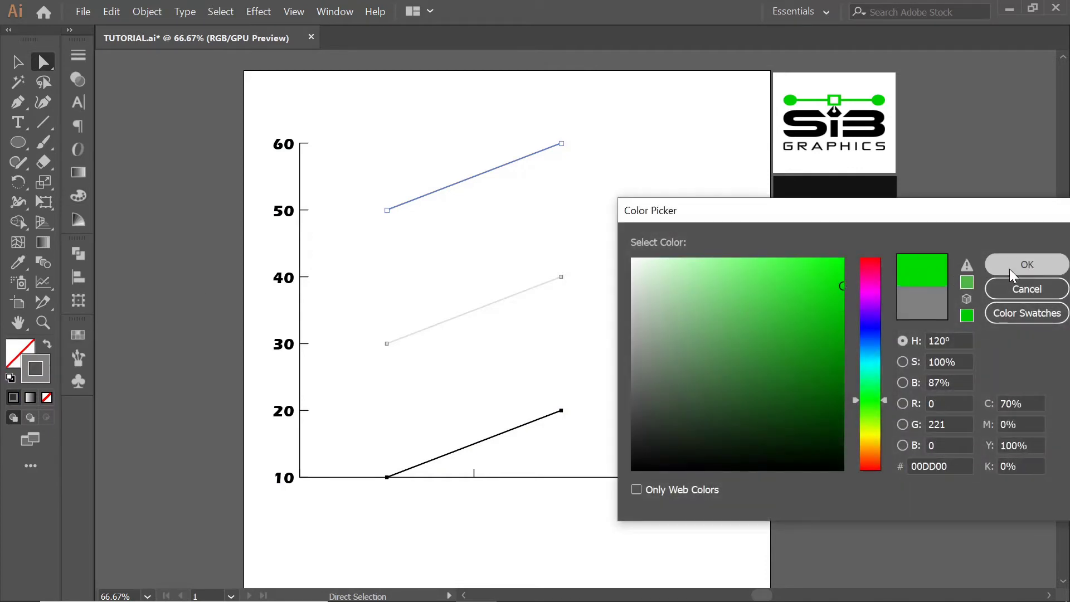
{"action": "left_click", "coordinate": [1027, 264]}
{"action": "left_click", "coordinate": [78, 192]}
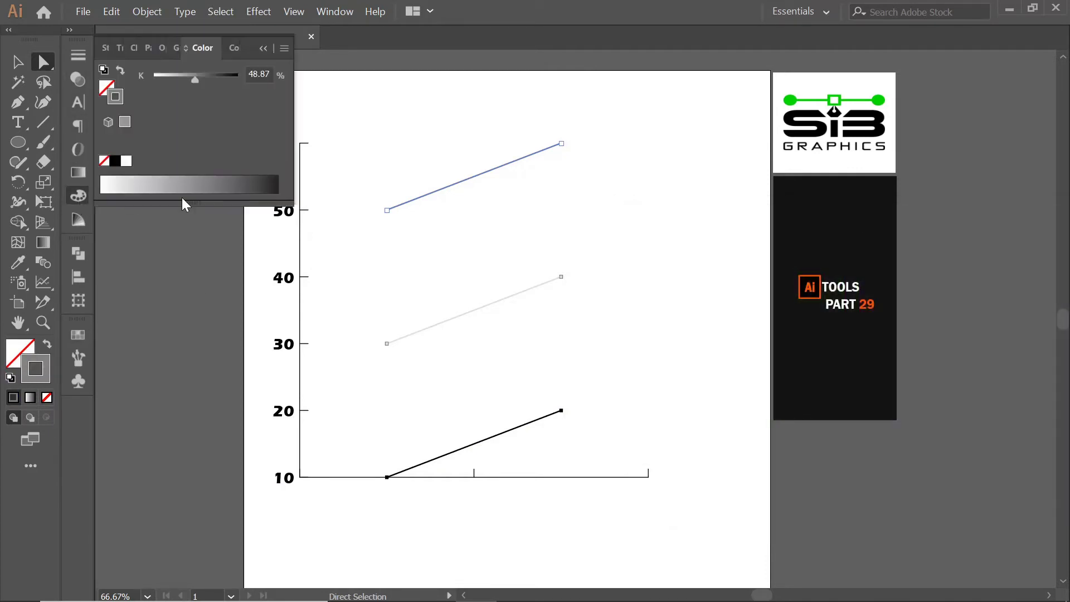
{"action": "left_click", "coordinate": [284, 48]}
{"action": "left_click", "coordinate": [325, 92]}
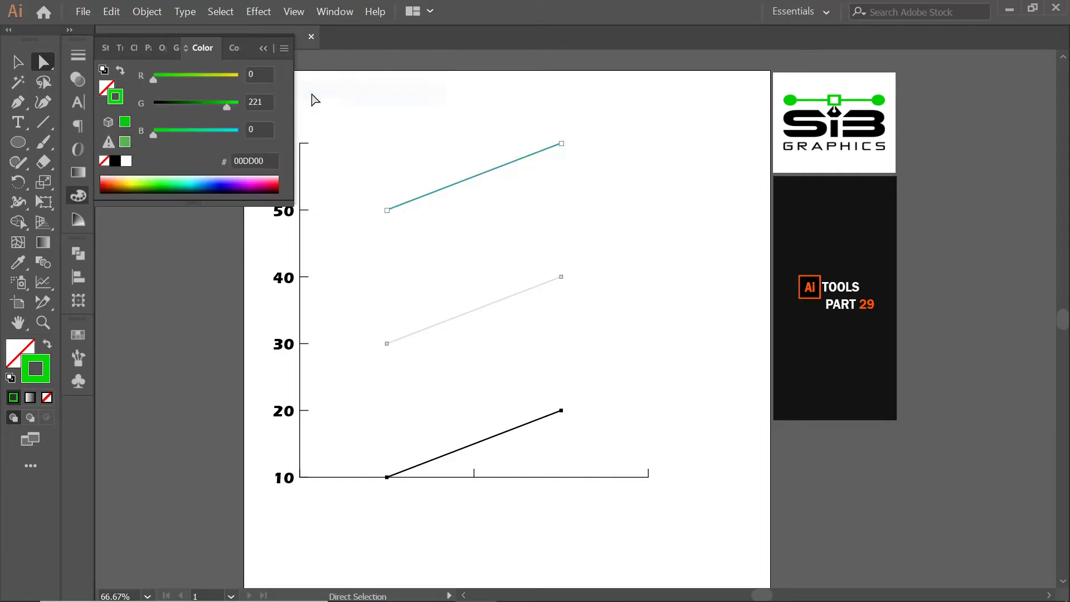
Increase the green line's stroke weight to above 6 px
{"action": "left_click", "coordinate": [80, 62]}
{"action": "left_click", "coordinate": [159, 69]}
{"action": "left_click", "coordinate": [159, 69]}
{"action": "left_click", "coordinate": [159, 69]}
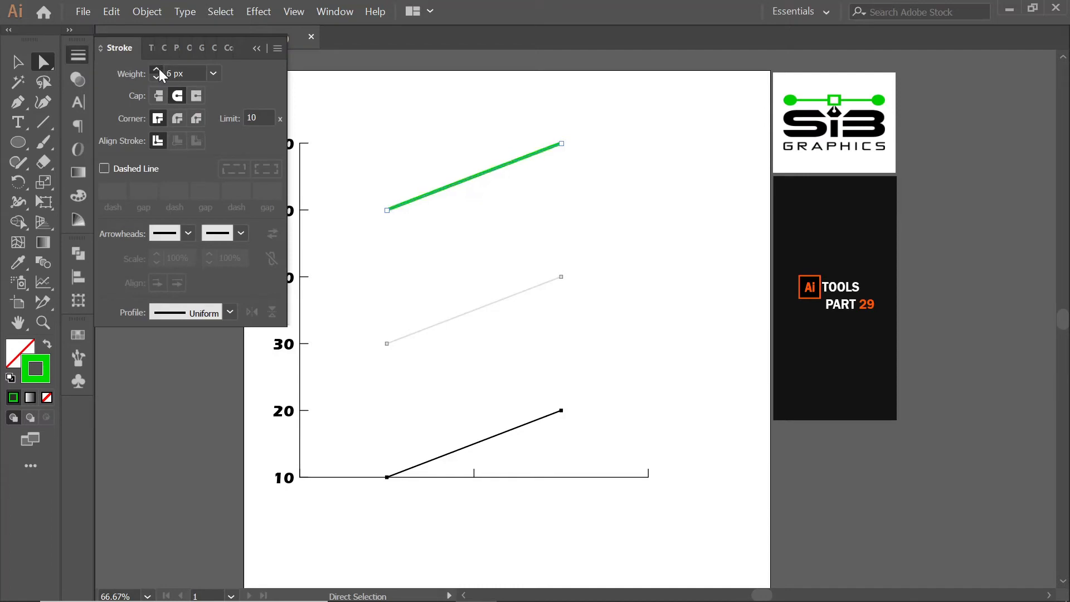
{"action": "left_click", "coordinate": [159, 69]}
{"action": "left_click", "coordinate": [257, 48]}
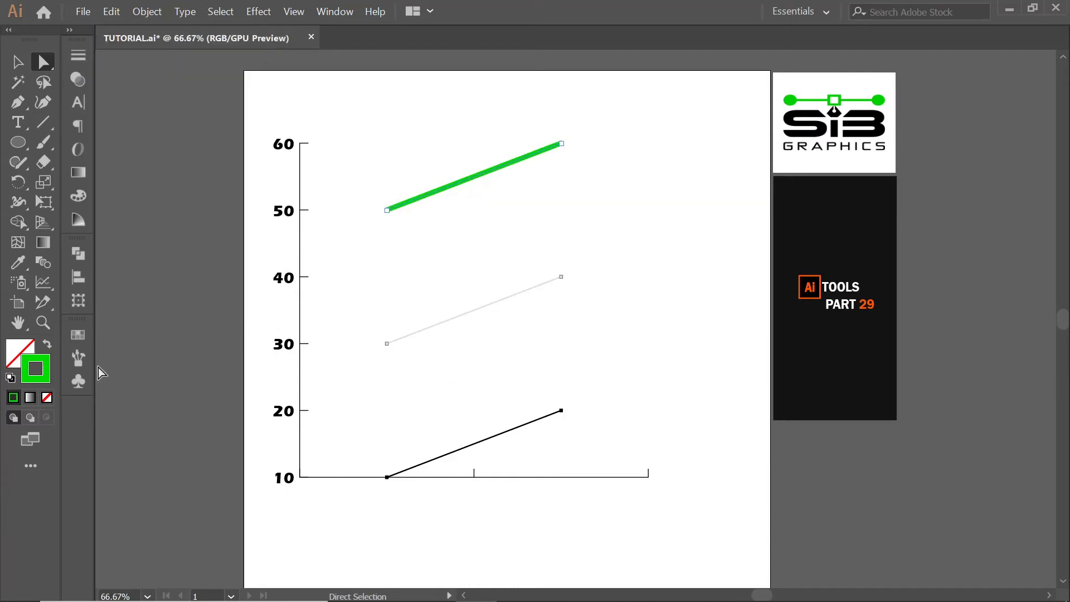
Delete the entire line graph from the artboard
{"action": "left_click", "coordinate": [17, 63]}
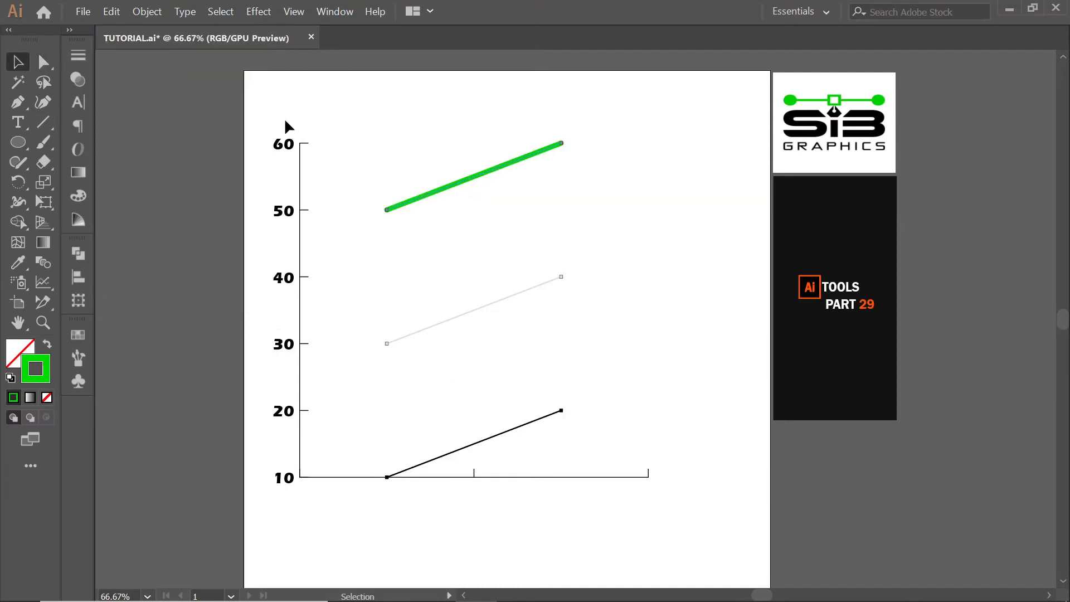
{"action": "left_click_drag", "start_coordinate": [261, 125], "coordinate": [657, 518]}
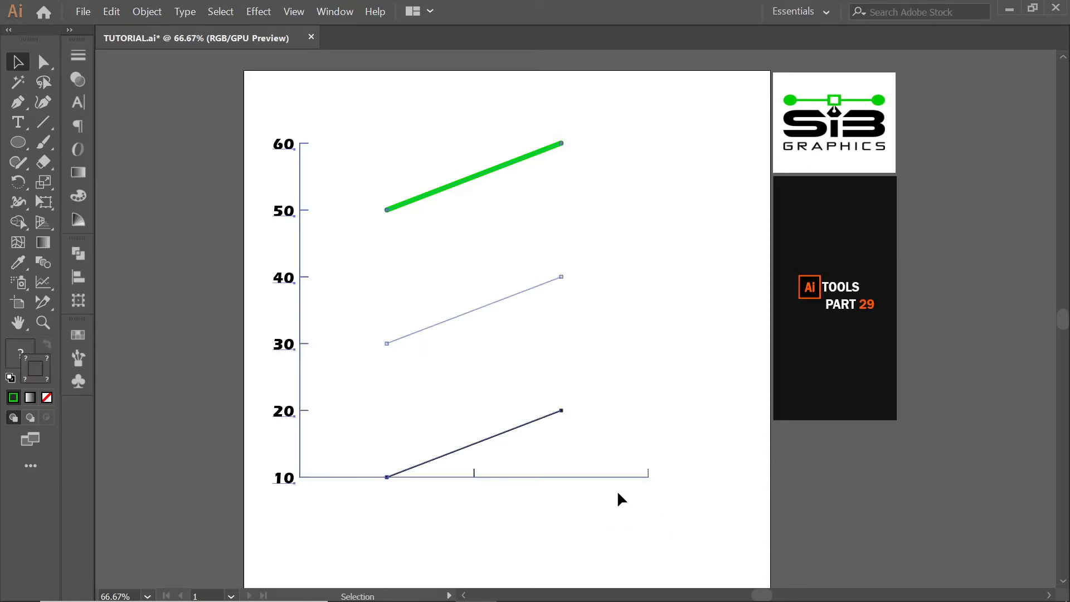
{"action": "key", "text": "Delete"}
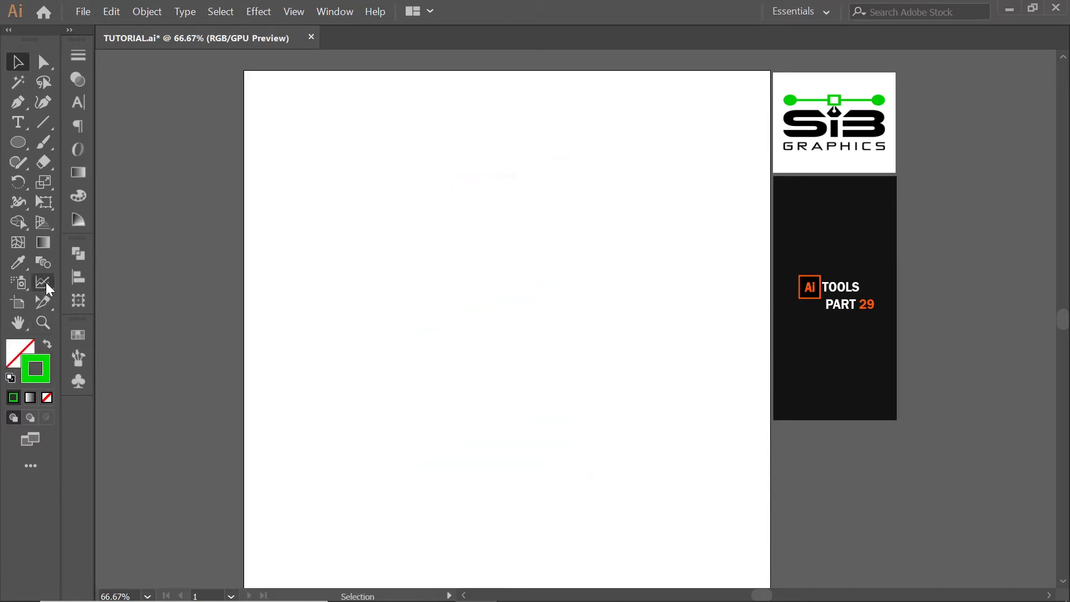
Draw a pie graph on the artboard and enter the labels man, women, child and old across its first data row
{"action": "left_click_drag", "start_coordinate": [45, 282], "coordinate": [133, 423]}
{"action": "left_click_drag", "start_coordinate": [329, 124], "coordinate": [653, 465]}
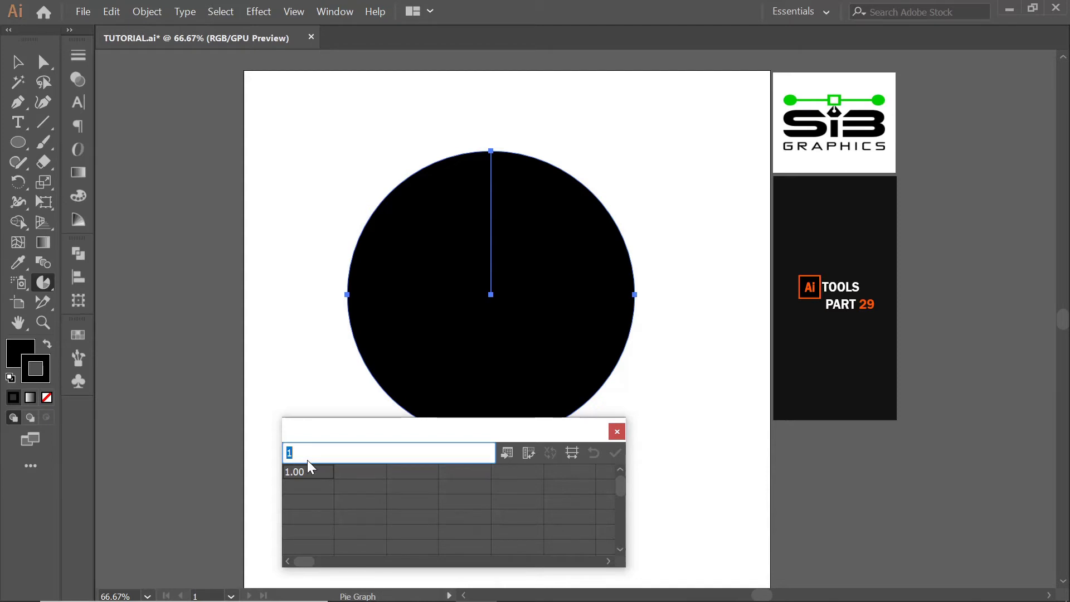
{"action": "type", "text": "chan"}
{"action": "left_click", "coordinate": [353, 474]}
{"action": "type", "text": "women"}
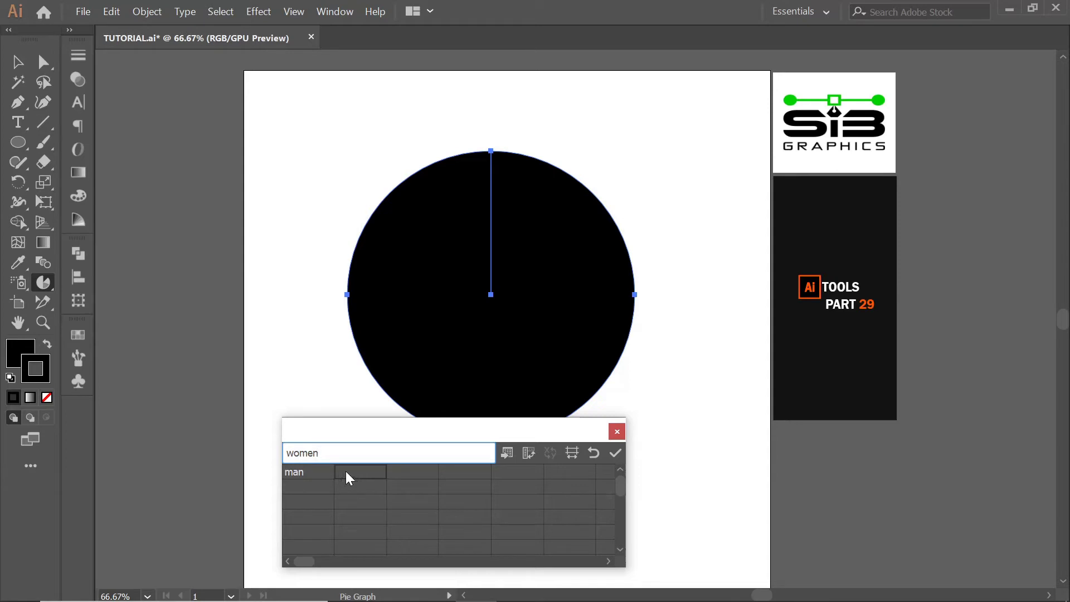
{"action": "left_click", "coordinate": [404, 473]}
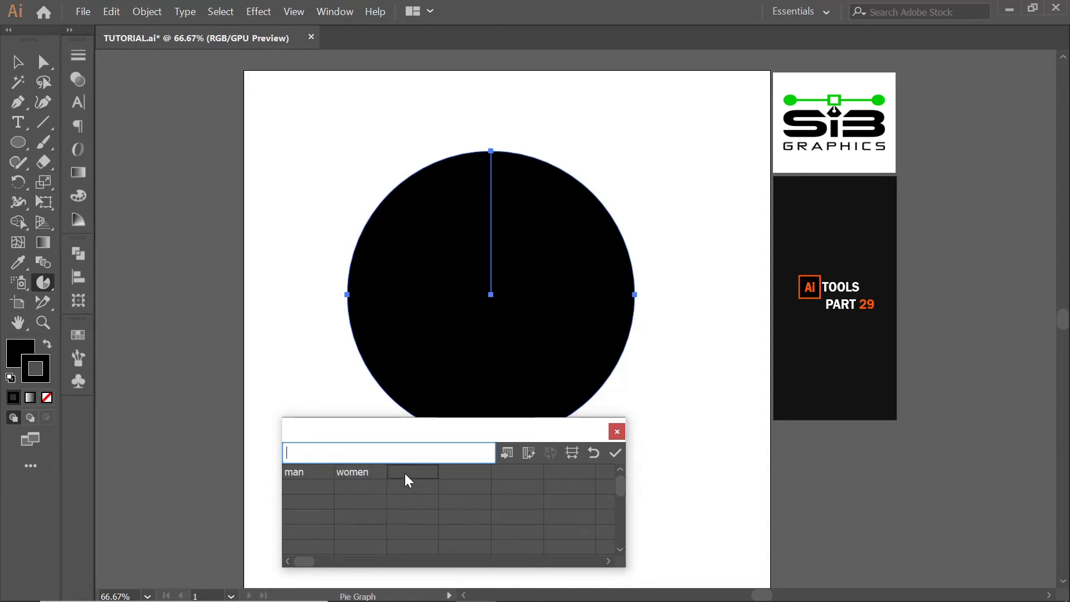
{"action": "type", "text": "child"}
{"action": "left_click", "coordinate": [459, 468]}
{"action": "type", "text": "old"}
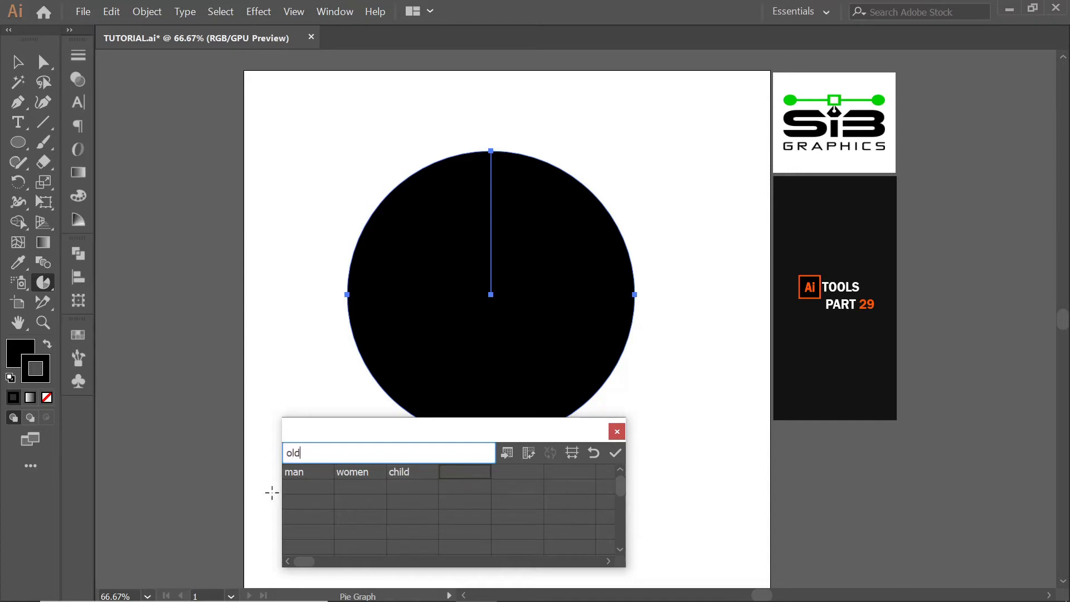
Enter 500, 250, 50 and 200 below the four labels, apply the data to the pie graph and close its data window
{"action": "left_click", "coordinate": [295, 487]}
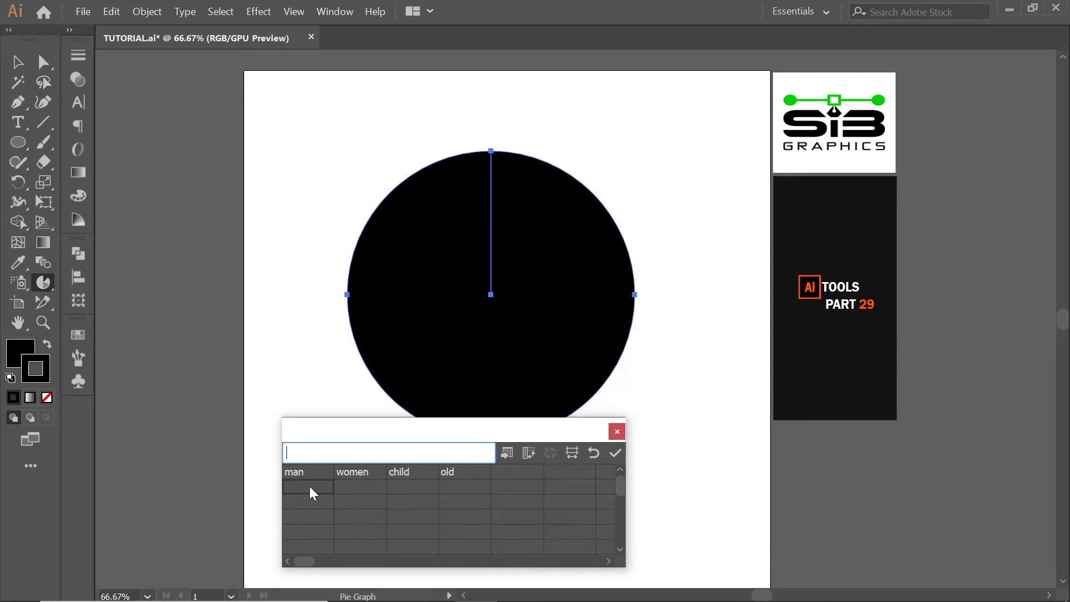
{"action": "type", "text": "500"}
{"action": "left_click", "coordinate": [342, 482]}
{"action": "type", "text": "250"}
{"action": "left_click", "coordinate": [408, 490]}
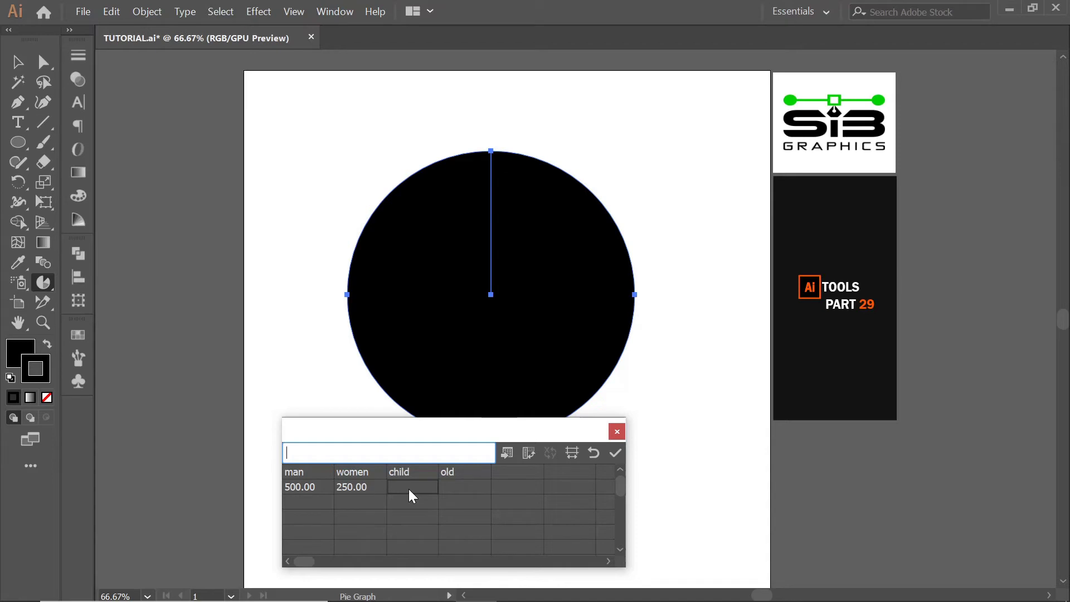
{"action": "type", "text": "50"}
{"action": "left_click", "coordinate": [466, 488]}
{"action": "type", "text": "200"}
{"action": "left_click", "coordinate": [616, 455]}
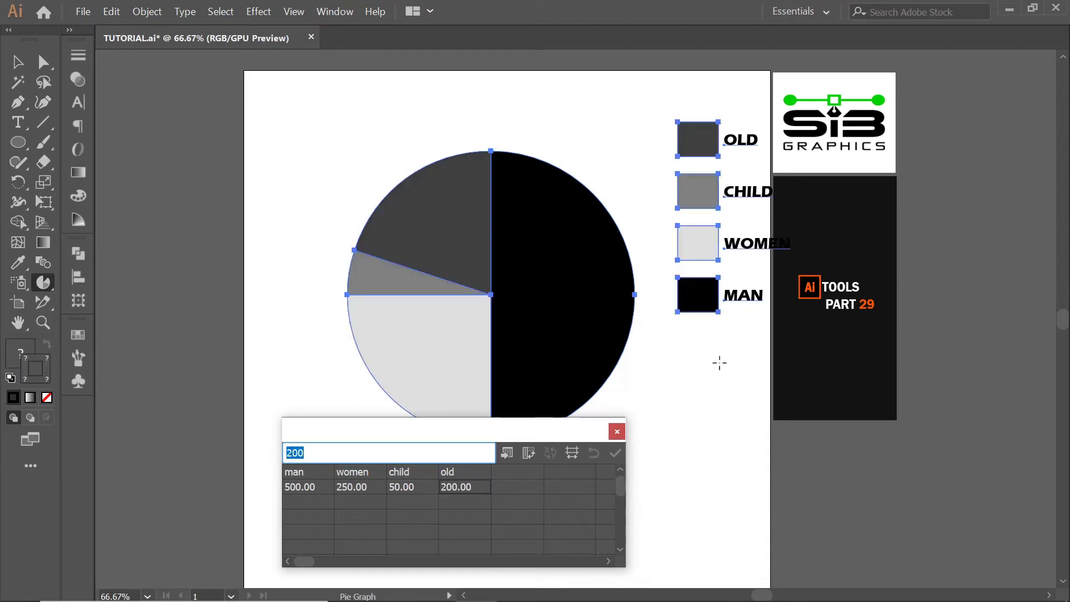
{"action": "left_click", "coordinate": [616, 432]}
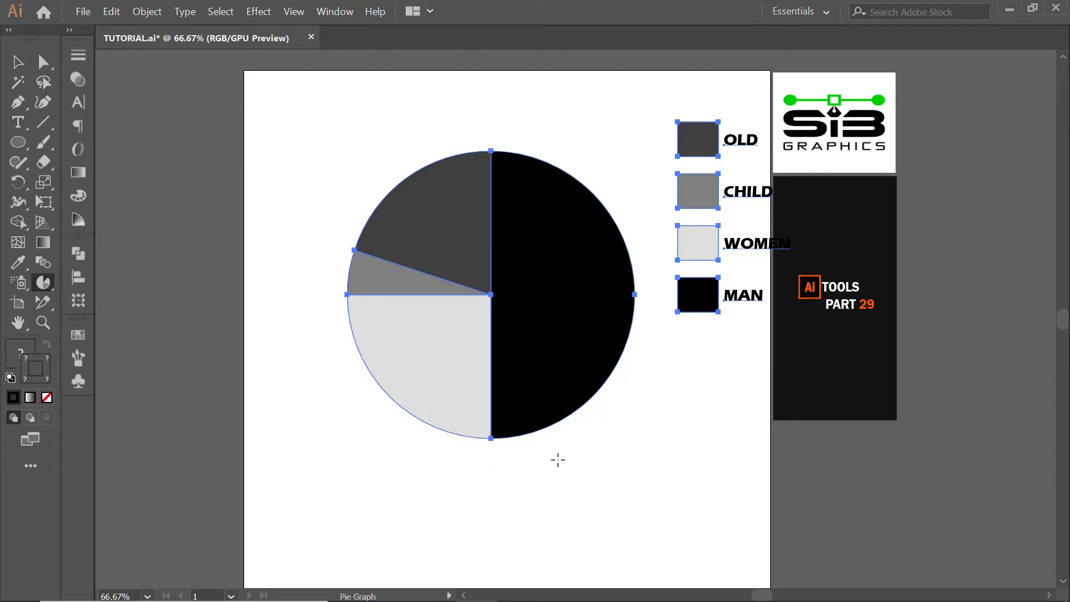
Move the pie graph left so that its legend labels fit inside the artboard
{"action": "left_click_drag", "start_coordinate": [578, 454], "coordinate": [502, 445]}
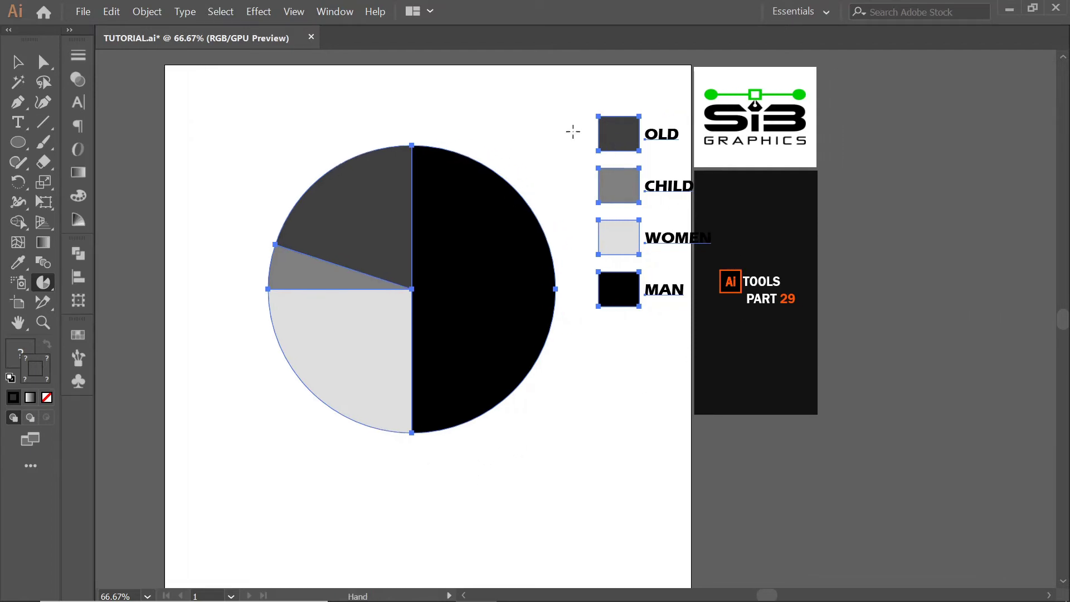
{"action": "left_click", "coordinate": [17, 62]}
{"action": "left_click", "coordinate": [277, 181]}
{"action": "left_click_drag", "start_coordinate": [459, 246], "coordinate": [411, 234]}
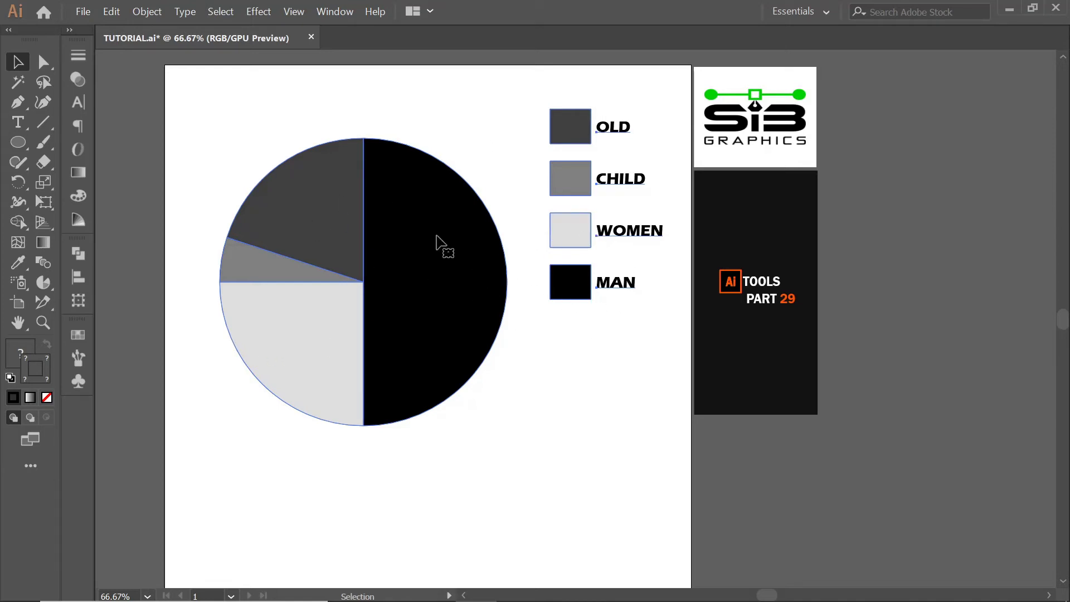
{"action": "left_click", "coordinate": [617, 375]}
Select the MAN slice together with its legend box and switch their color mode from grayscale to RGB
{"action": "left_click", "coordinate": [441, 266]}
{"action": "left_click", "coordinate": [43, 62]}
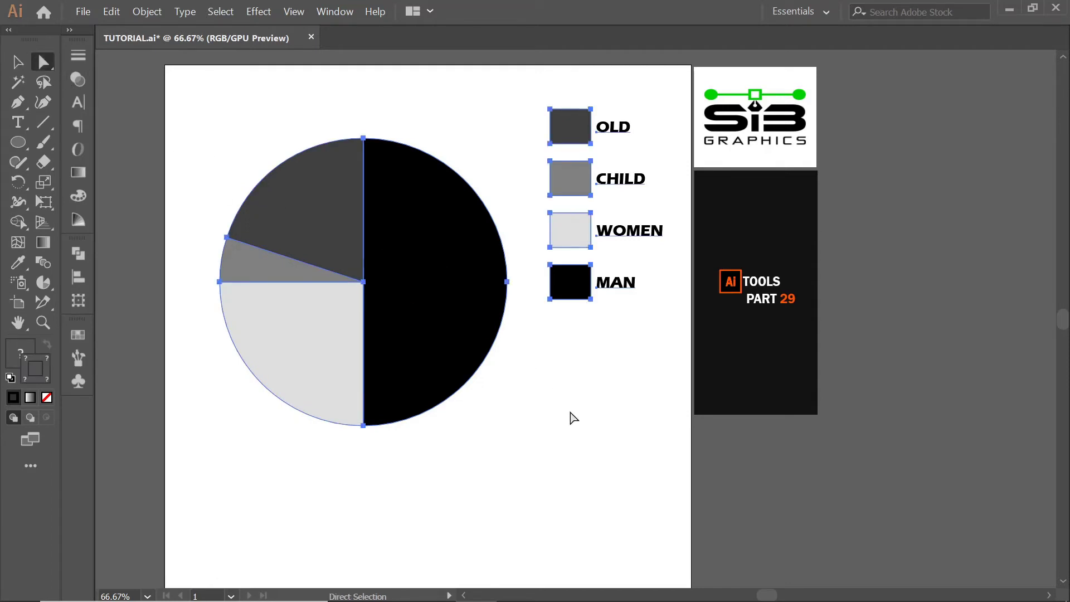
{"action": "left_click", "coordinate": [475, 312]}
{"action": "left_click", "coordinate": [583, 295], "text": "shift"}
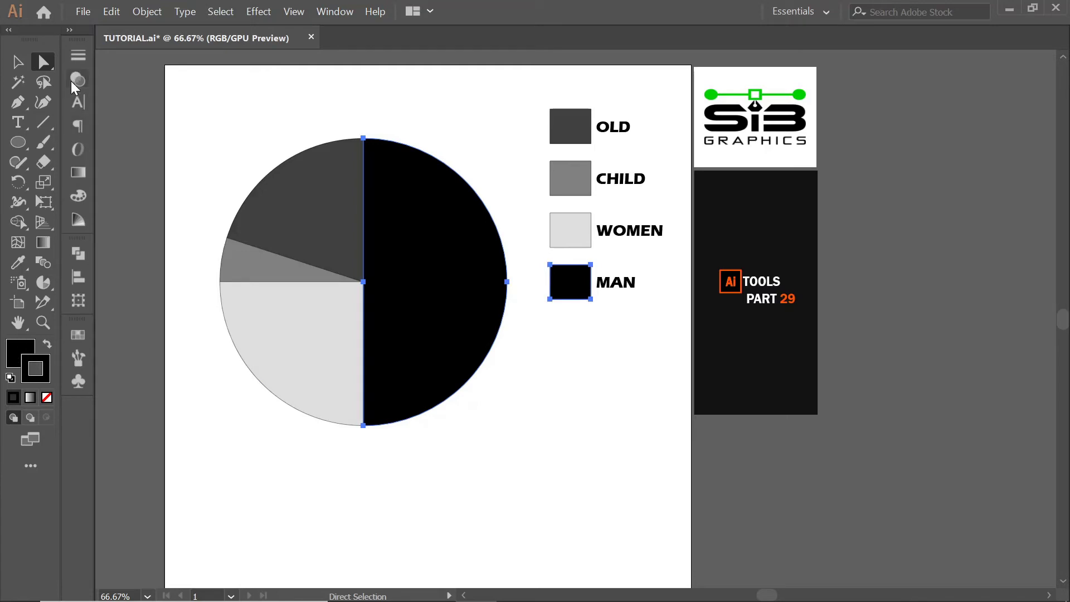
{"action": "left_click", "coordinate": [81, 195]}
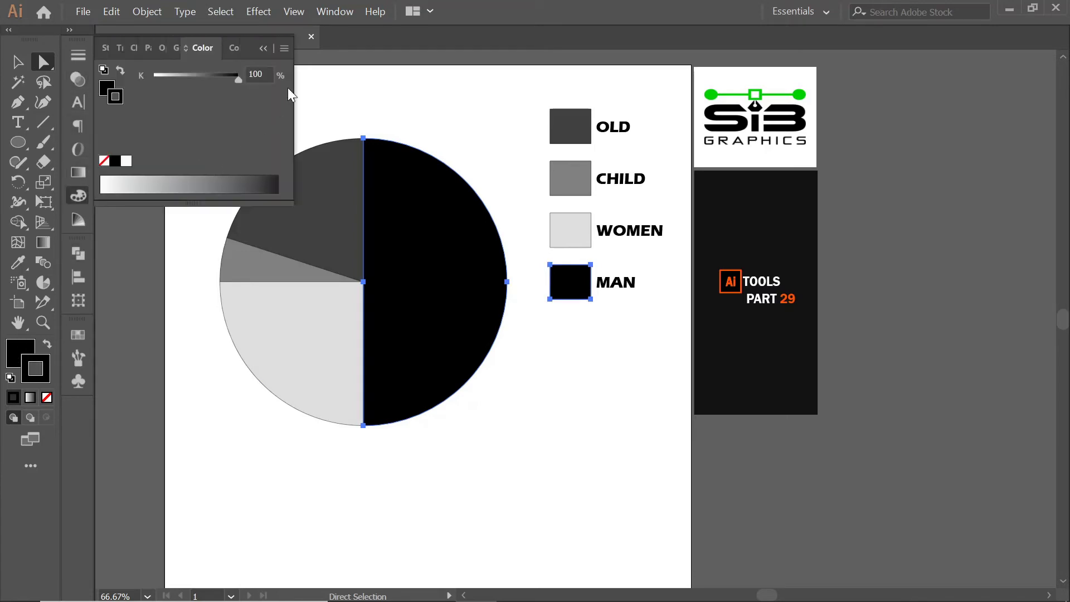
{"action": "left_click", "coordinate": [284, 49]}
{"action": "left_click", "coordinate": [322, 90]}
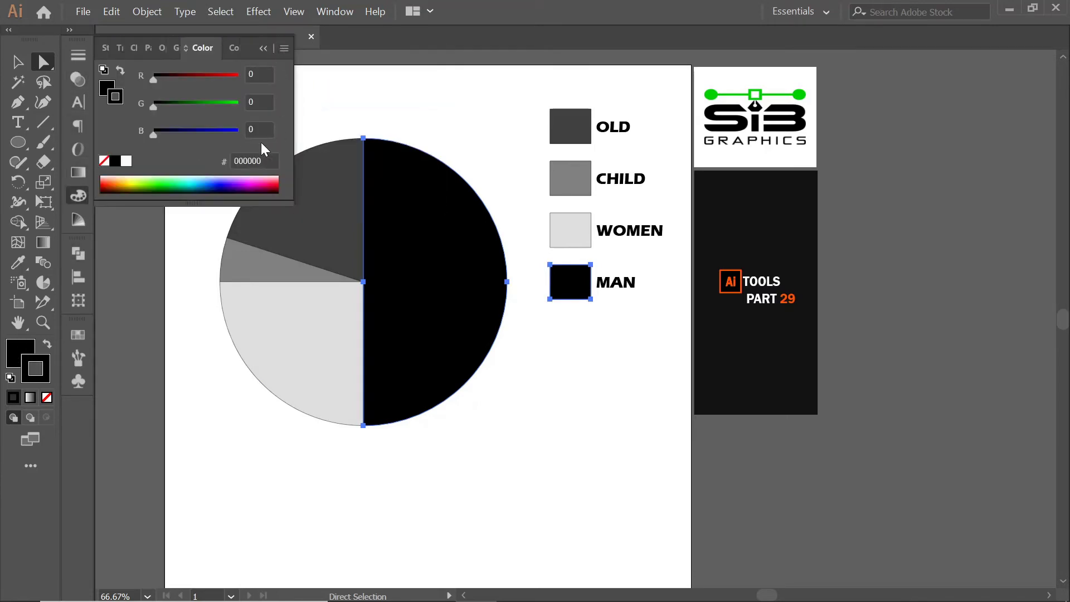
Mix a green with a G value of 150 and swap it into the fill of the MAN slice and legend box
{"action": "left_click_drag", "start_coordinate": [153, 107], "coordinate": [203, 109]}
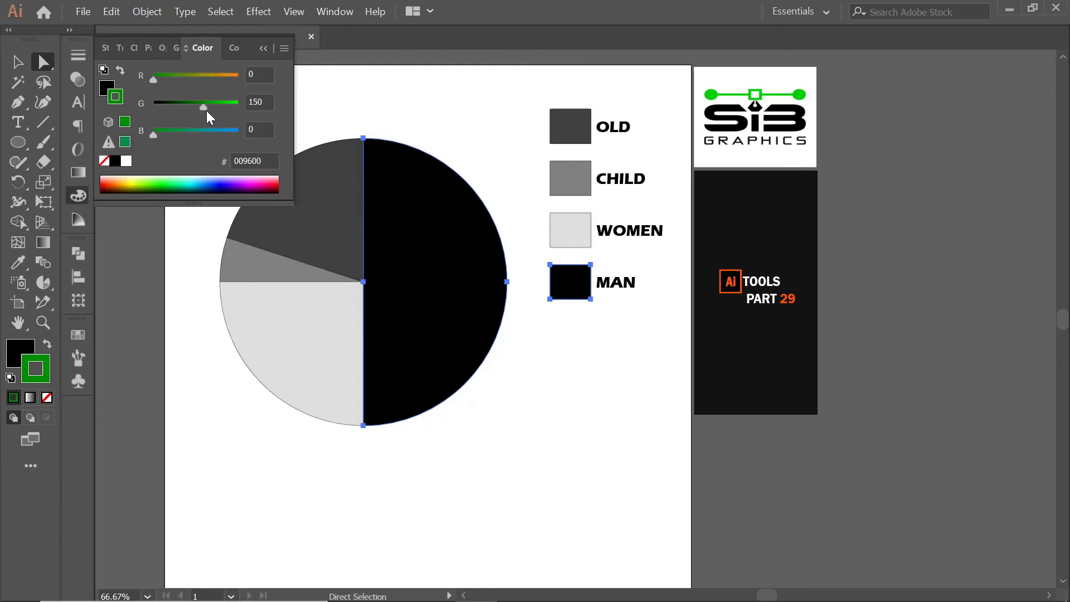
{"action": "left_click", "coordinate": [47, 345]}
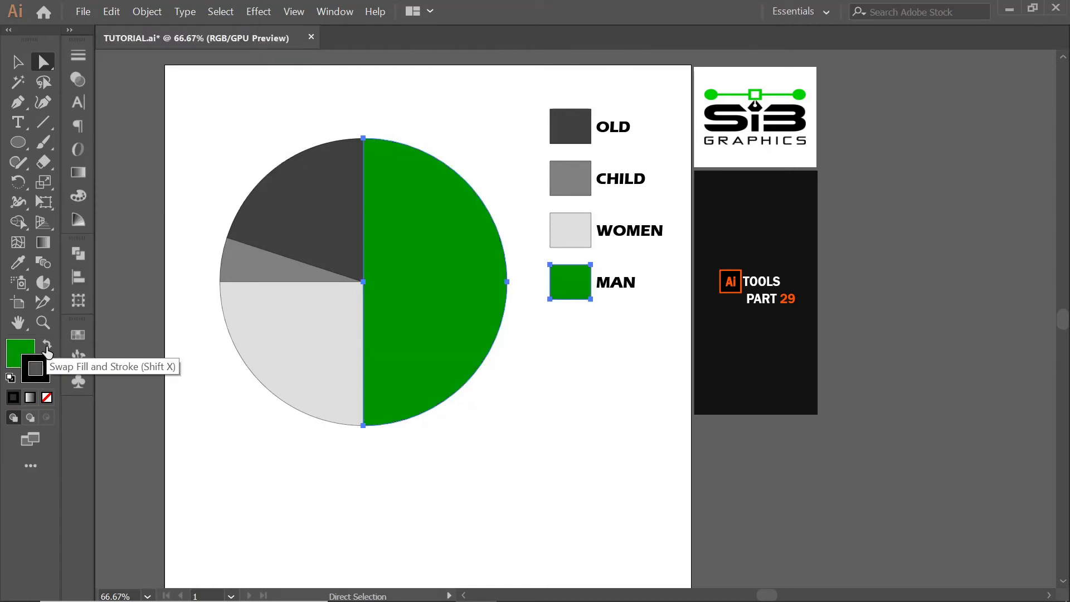
{"action": "left_click", "coordinate": [18, 62]}
{"action": "left_click", "coordinate": [574, 357]}
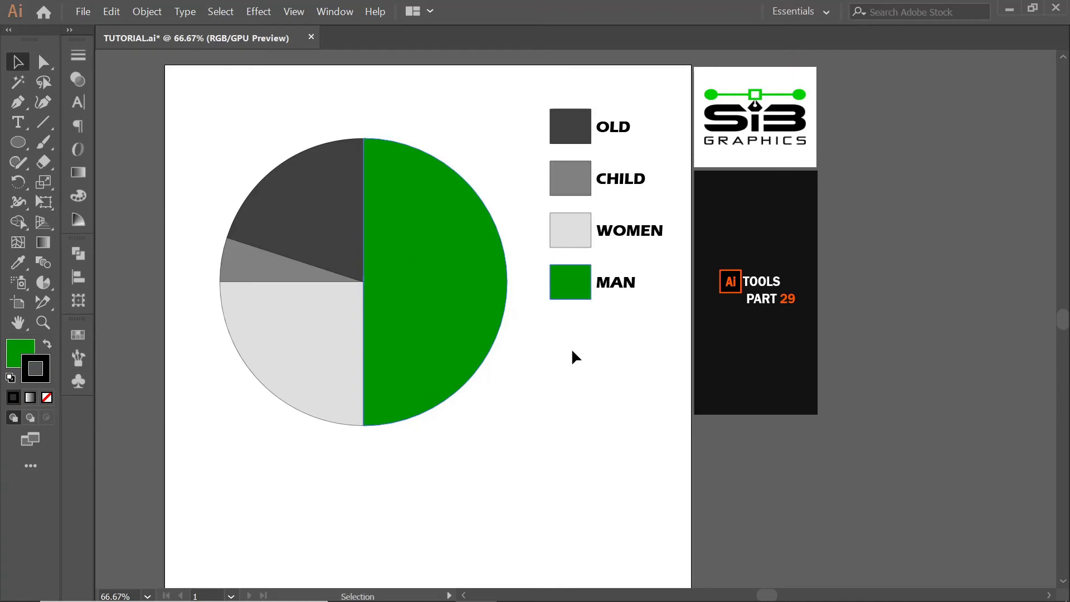
Select the WOMEN legend box and pie slice and choose magenta FF00FF as their fill color
{"action": "left_click", "coordinate": [566, 236]}
{"action": "left_click", "coordinate": [43, 62]}
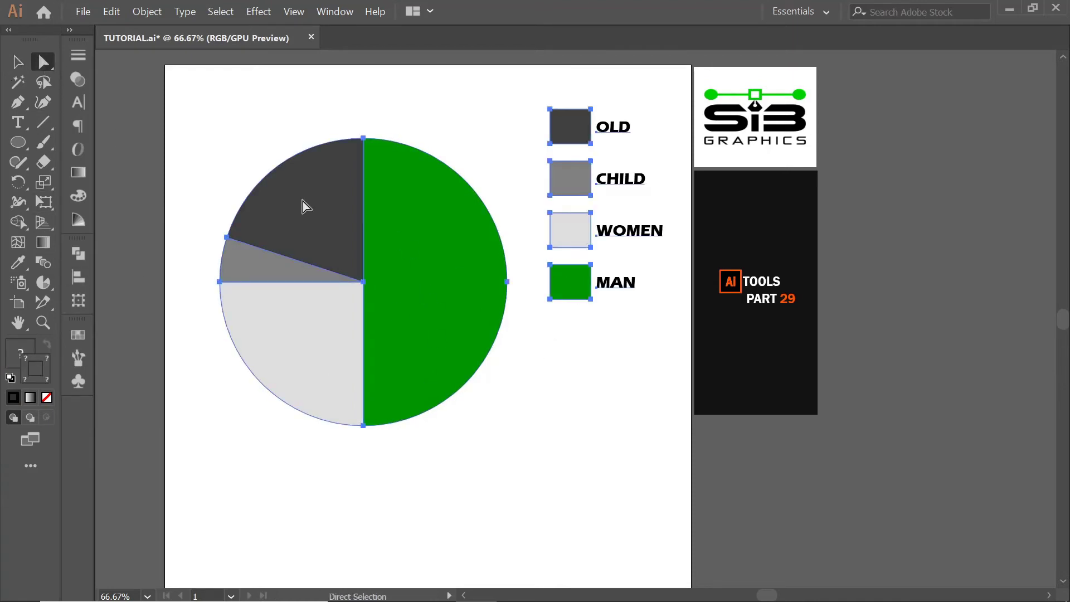
{"action": "left_click", "coordinate": [565, 279]}
{"action": "left_click", "coordinate": [567, 241]}
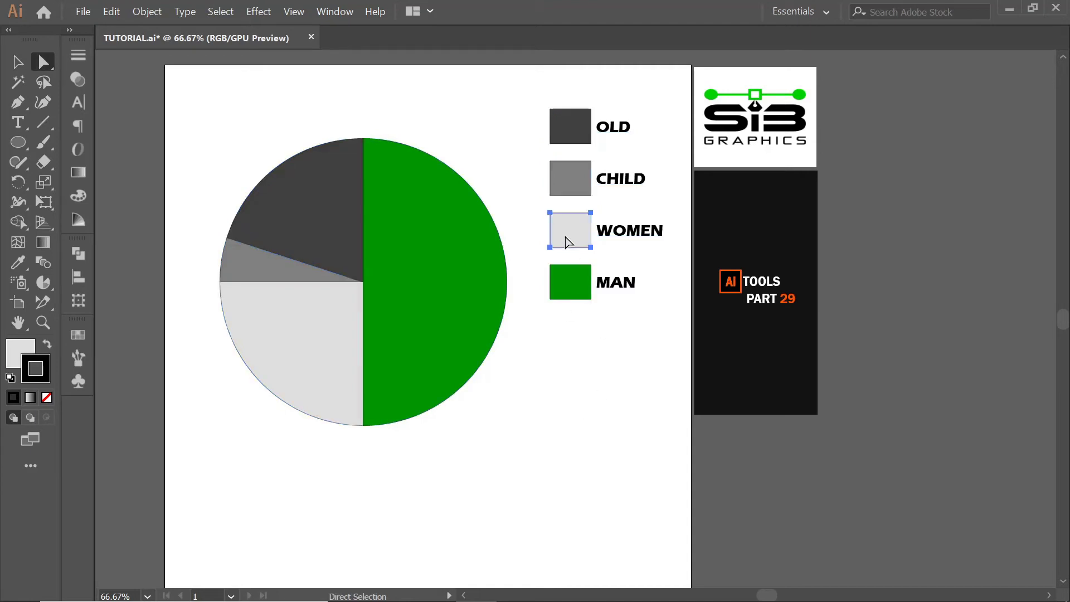
{"action": "left_click", "coordinate": [329, 346], "text": "shift"}
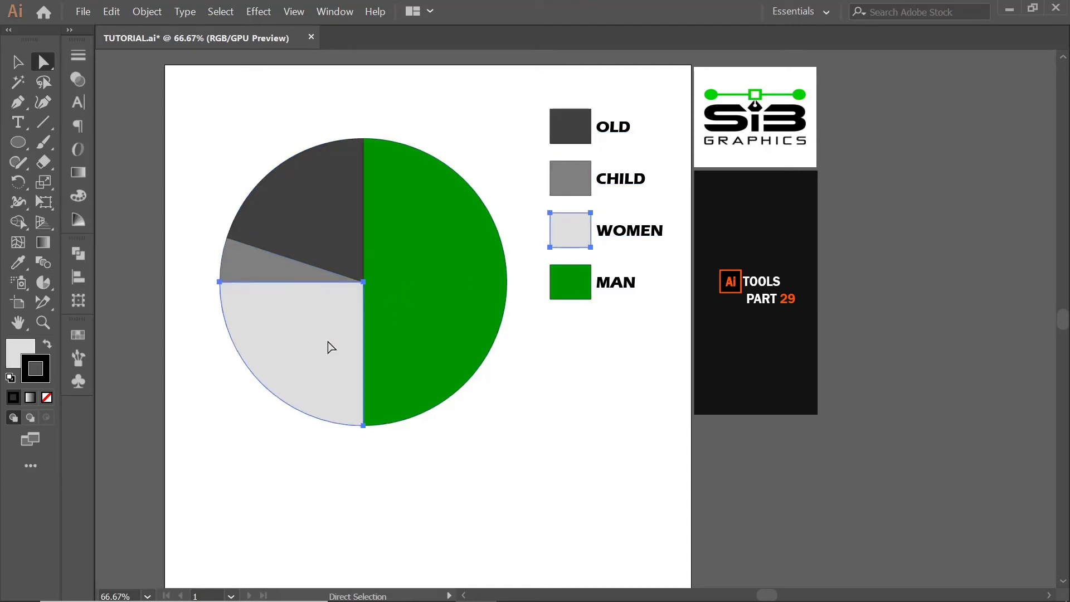
{"action": "double_click", "coordinate": [21, 350]}
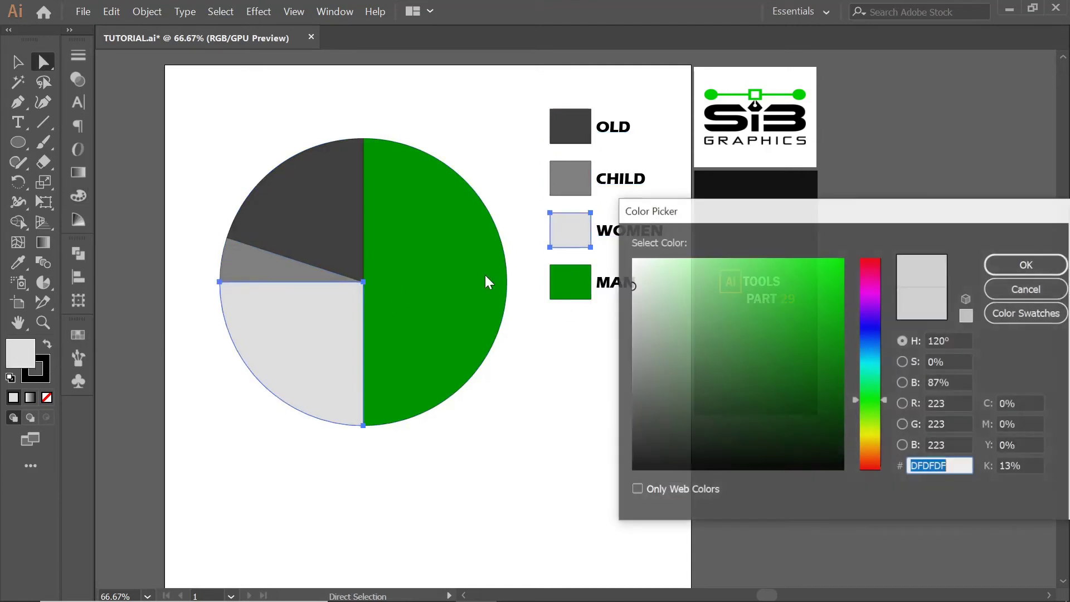
{"action": "left_click_drag", "start_coordinate": [880, 334], "coordinate": [870, 292]}
{"action": "left_click", "coordinate": [841, 260]}
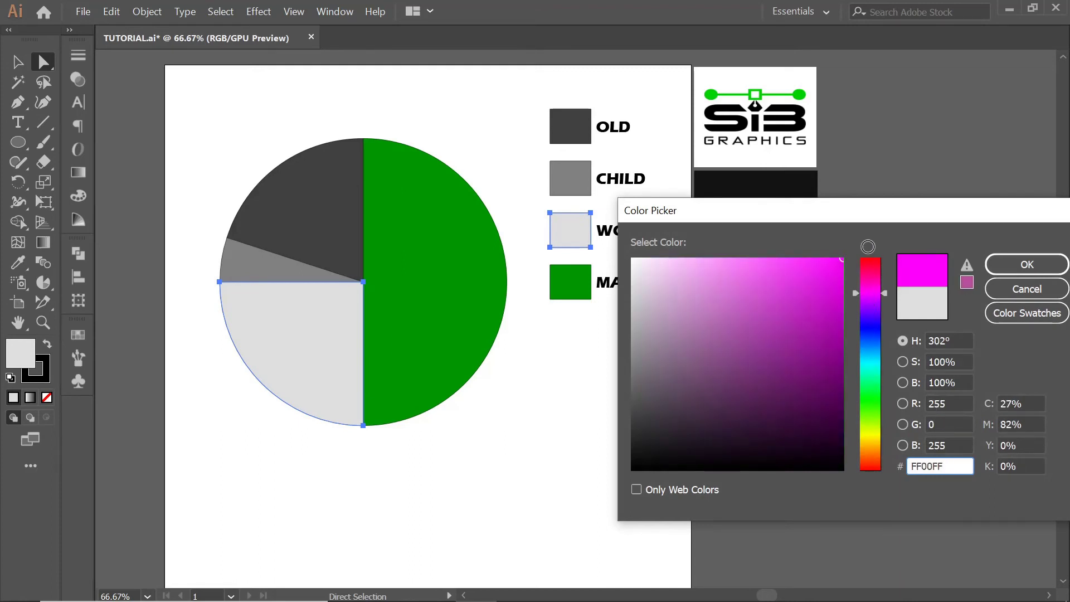
{"action": "type", "text": "666666"}
{"action": "key", "text": "Return"}
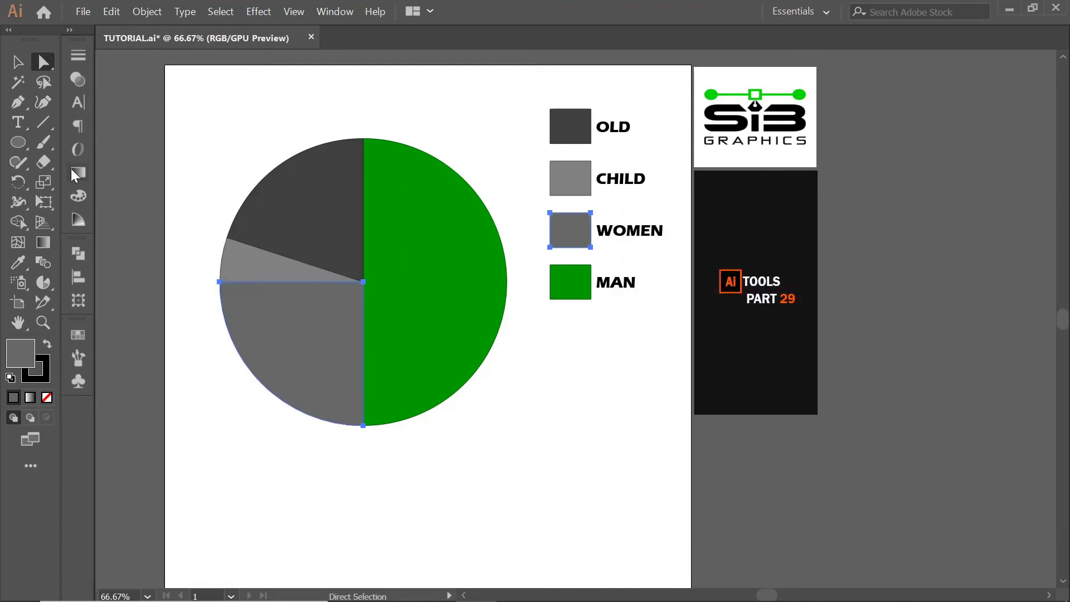
Switch the WOMEN slice and legend box from grayscale to RGB color mode
{"action": "left_click", "coordinate": [79, 189]}
{"action": "left_click", "coordinate": [284, 49]}
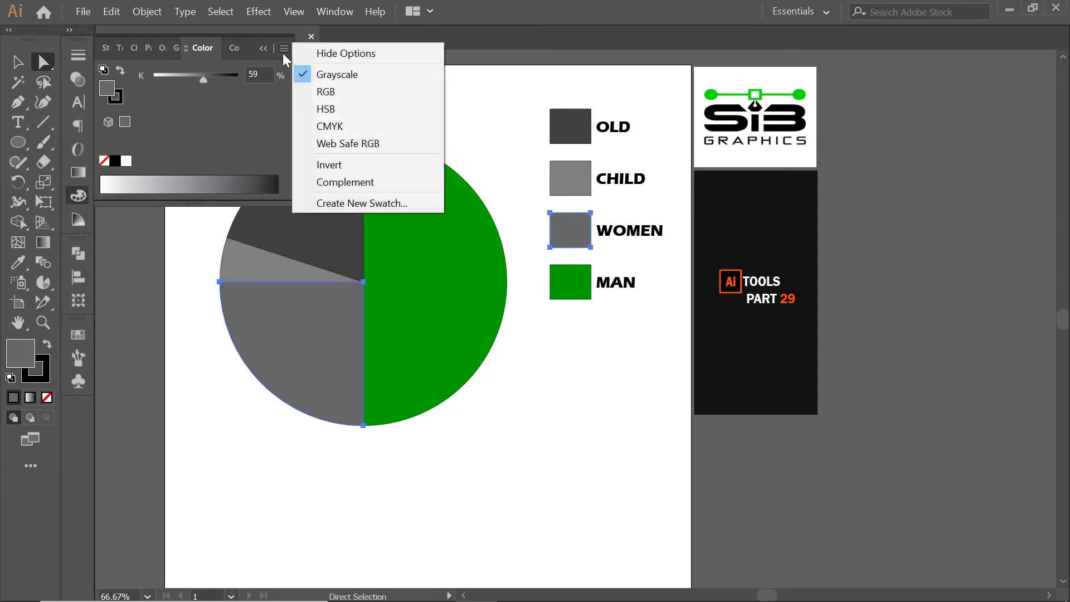
{"action": "left_click", "coordinate": [316, 91]}
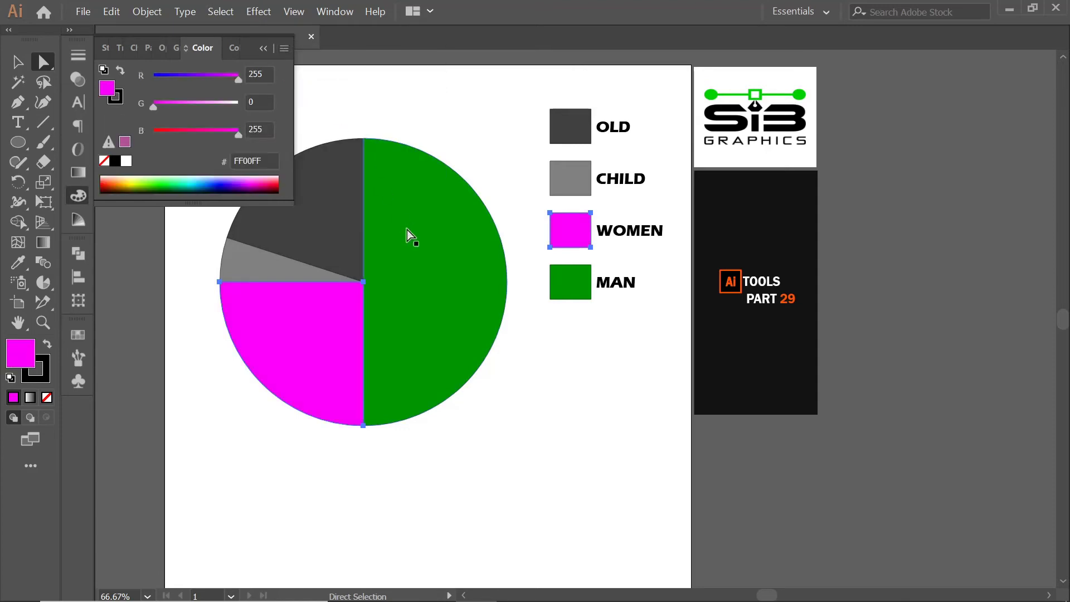
{"action": "left_click", "coordinate": [260, 50]}
Select the CHILD legend box and pie slice and choose sky blue 00CFFF as their fill color
{"action": "left_click", "coordinate": [573, 177]}
{"action": "left_click", "coordinate": [319, 271], "text": "shift"}
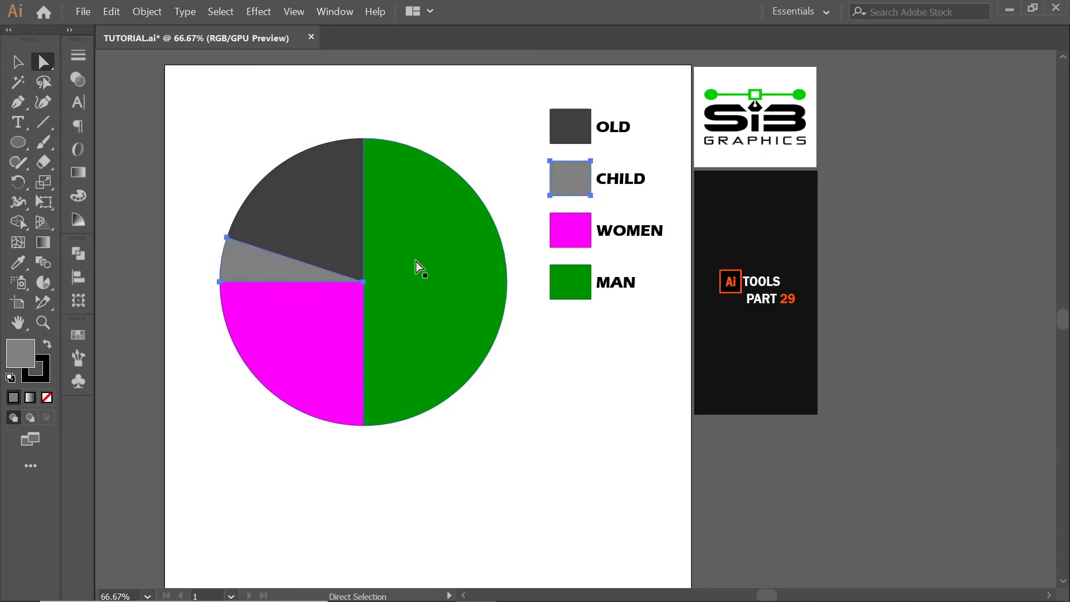
{"action": "left_click", "coordinate": [279, 272], "text": "shift"}
{"action": "double_click", "coordinate": [24, 353]}
{"action": "left_click_drag", "start_coordinate": [870, 346], "coordinate": [870, 357]}
{"action": "left_click", "coordinate": [832, 278]}
{"action": "left_click_drag", "start_coordinate": [833, 278], "coordinate": [845, 257]}
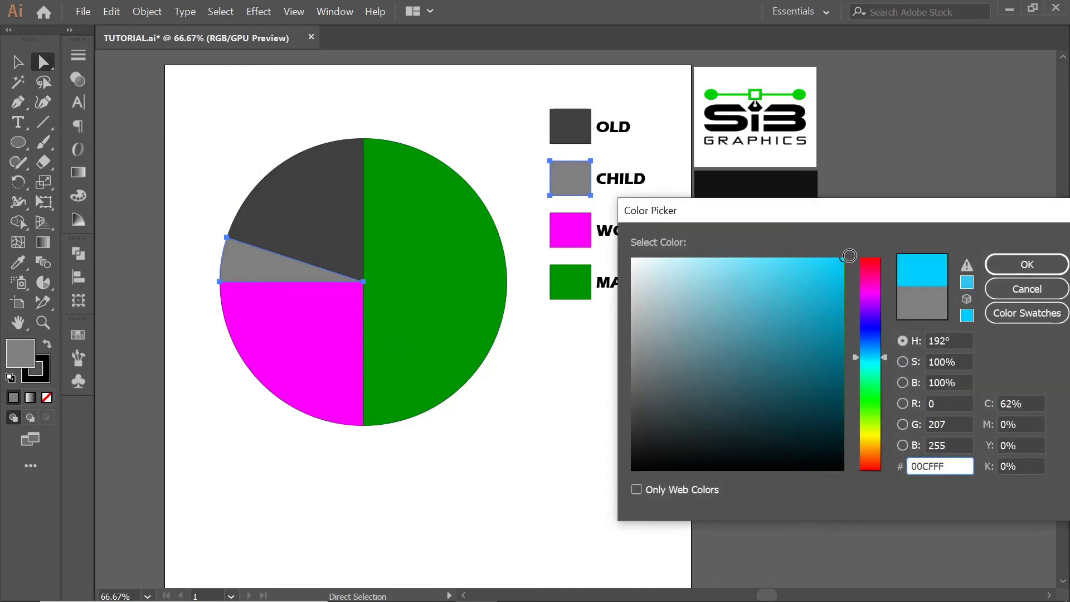
{"action": "left_click", "coordinate": [1027, 265]}
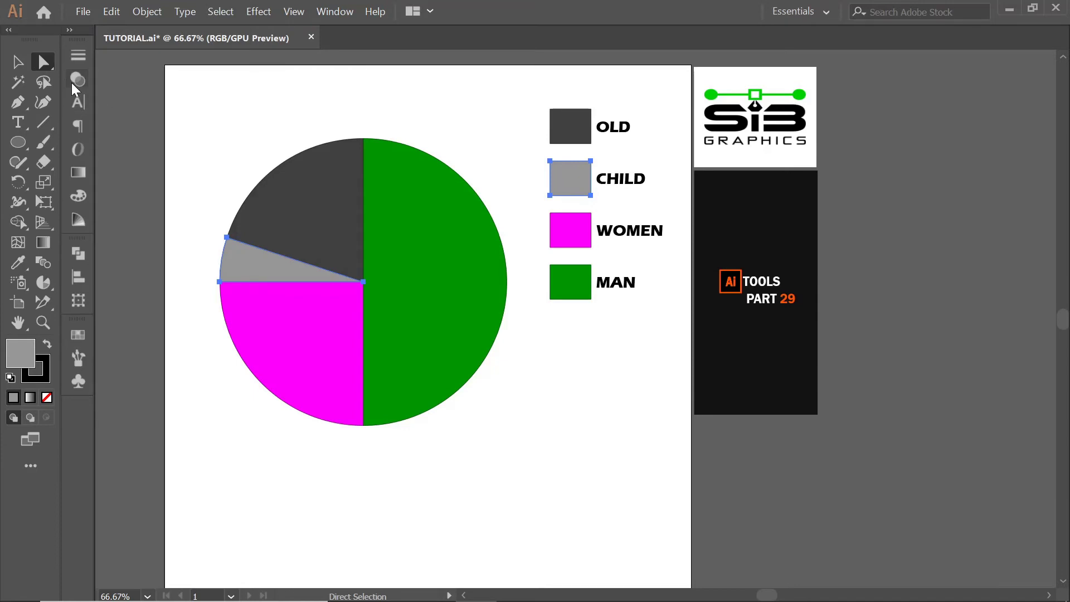
Switch the CHILD slice and legend box from grayscale to RGB color mode and deselect them
{"action": "left_click", "coordinate": [78, 196]}
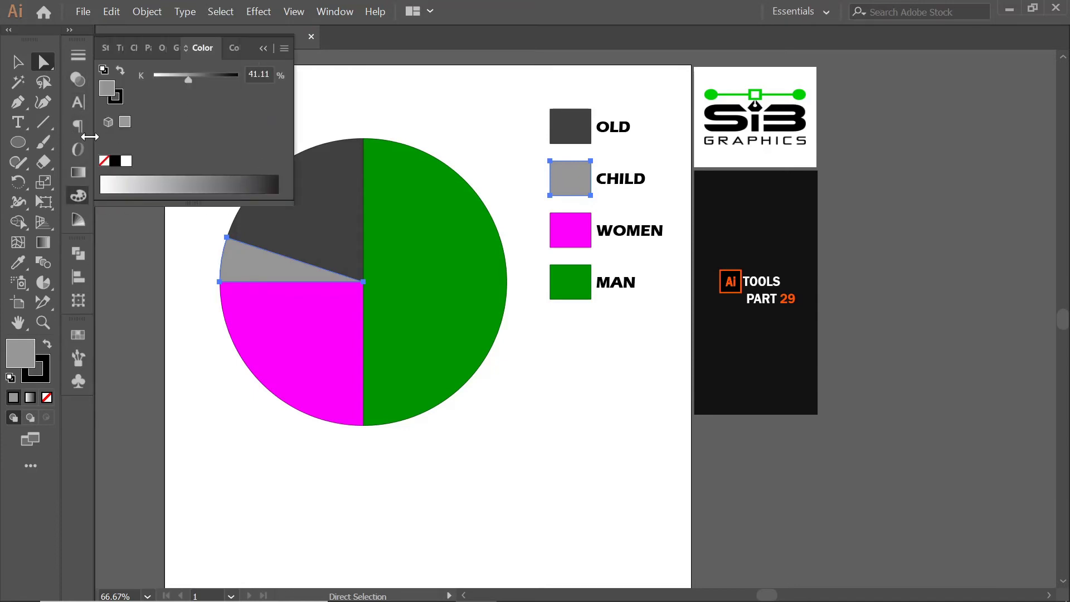
{"action": "left_click", "coordinate": [284, 49]}
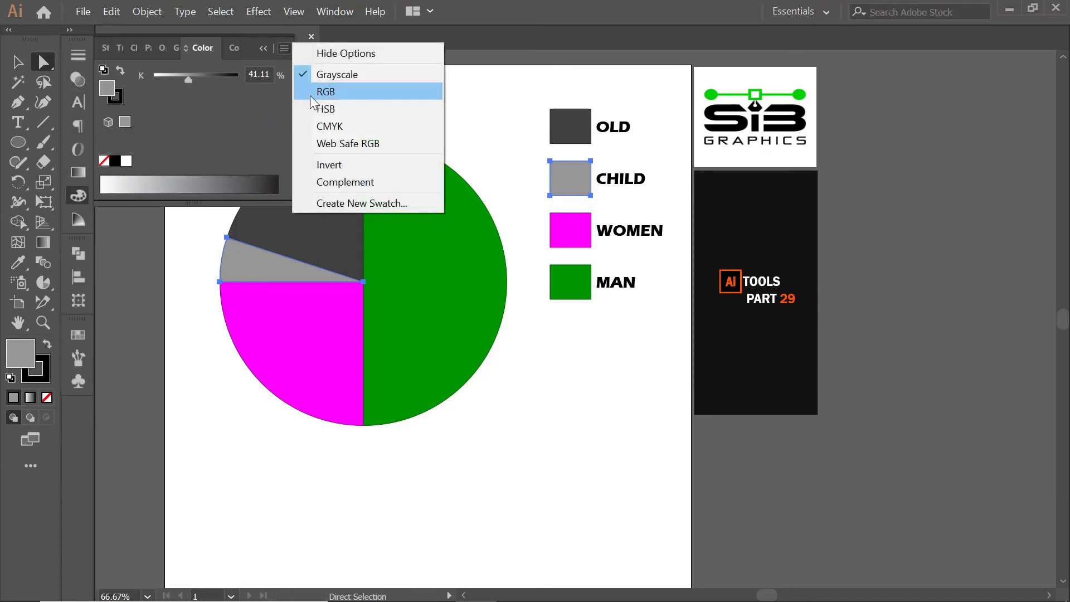
{"action": "left_click", "coordinate": [310, 93]}
{"action": "key", "text": "ctrl+shift+a"}
{"action": "left_click", "coordinate": [264, 49]}
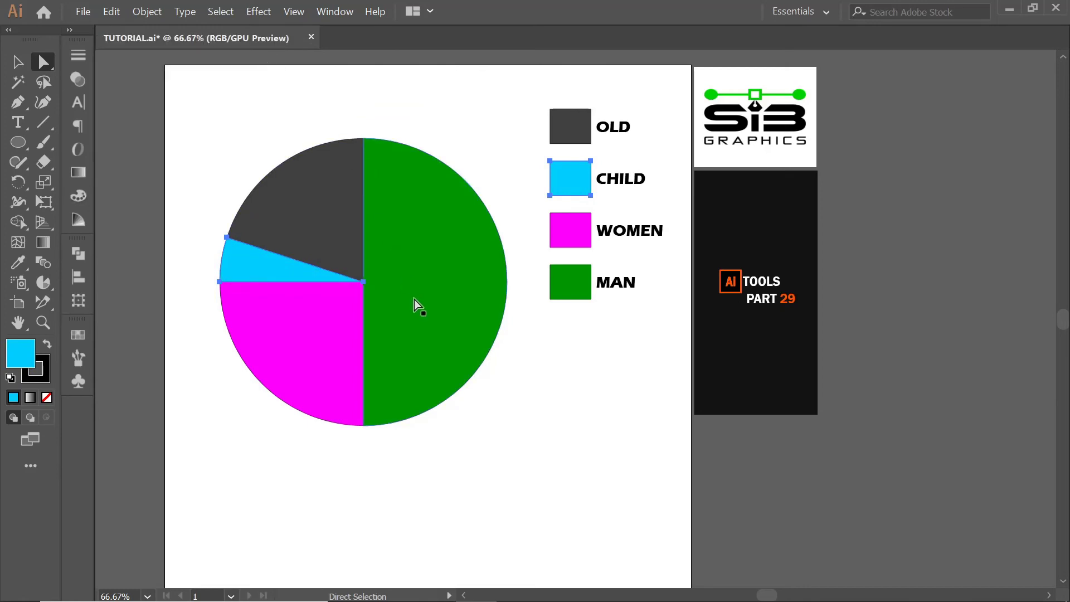
{"action": "key", "text": "v"}
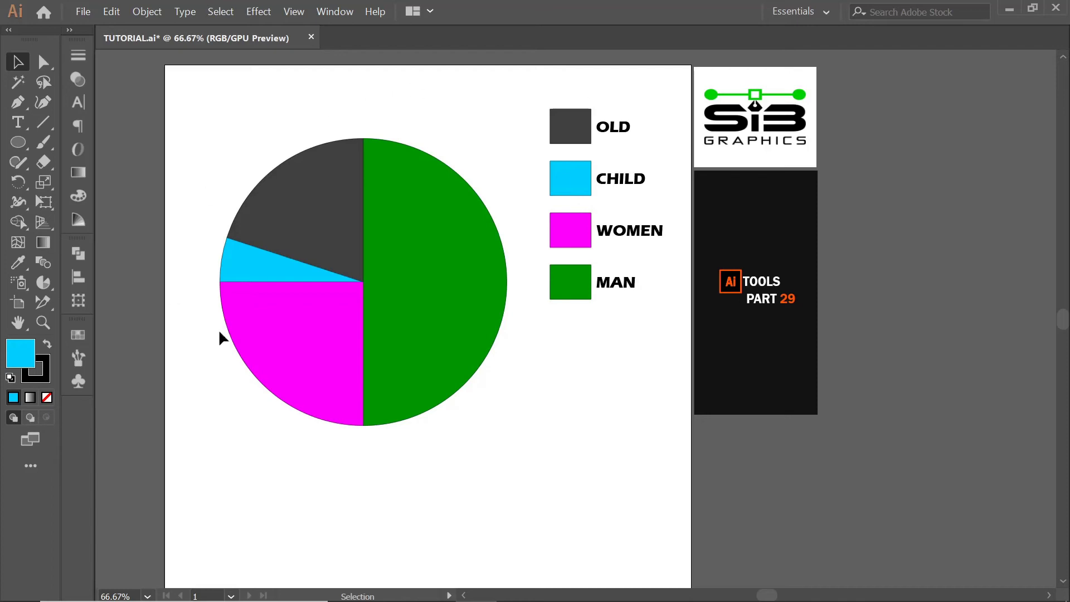
Draw a circle outward from the pie's center, a bit more than half the pie's diameter
{"action": "left_click", "coordinate": [18, 142]}
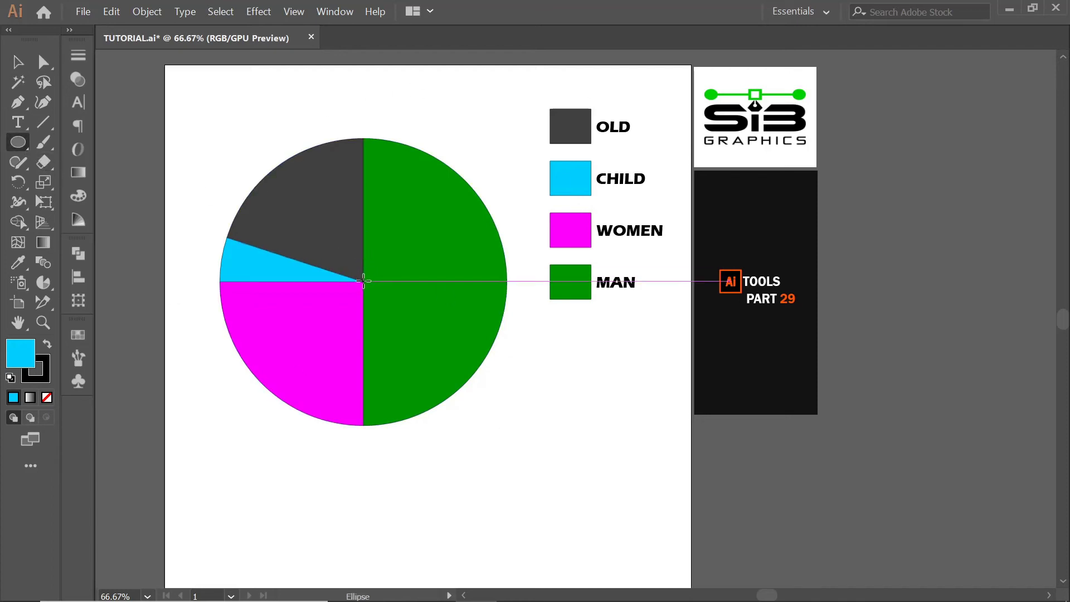
{"action": "left_click_drag", "start_coordinate": [363, 281], "coordinate": [450, 334]}
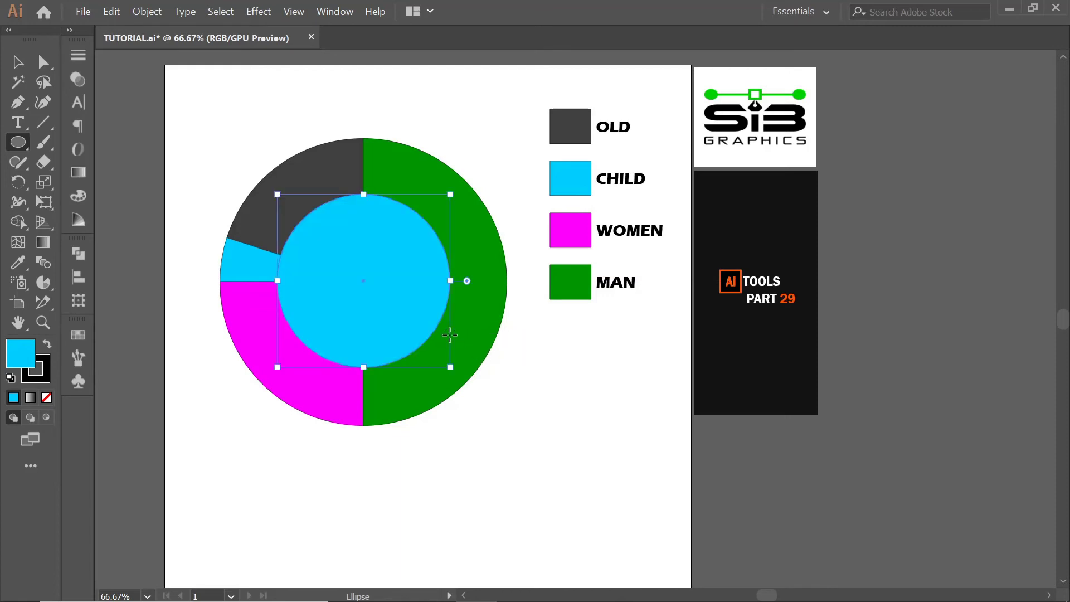
Try to cut the circle's area out of the whole pie graph with Shape Builder, and undo the deletion
{"action": "left_click", "coordinate": [18, 61]}
{"action": "left_click_drag", "start_coordinate": [203, 124], "coordinate": [492, 439]}
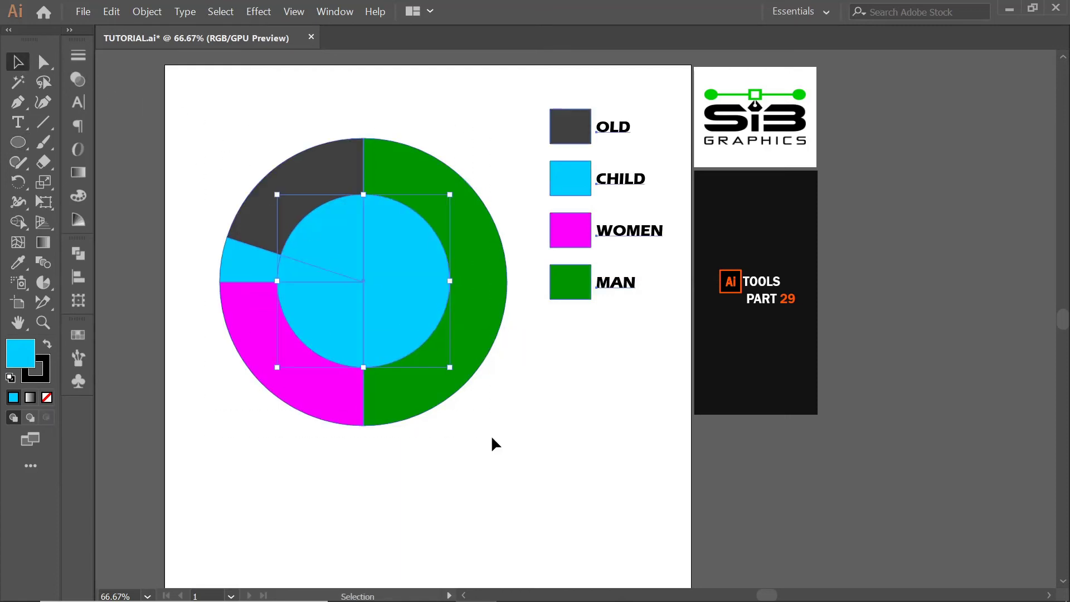
{"action": "left_click", "coordinate": [18, 222]}
{"action": "left_click", "coordinate": [337, 311], "text": "alt"}
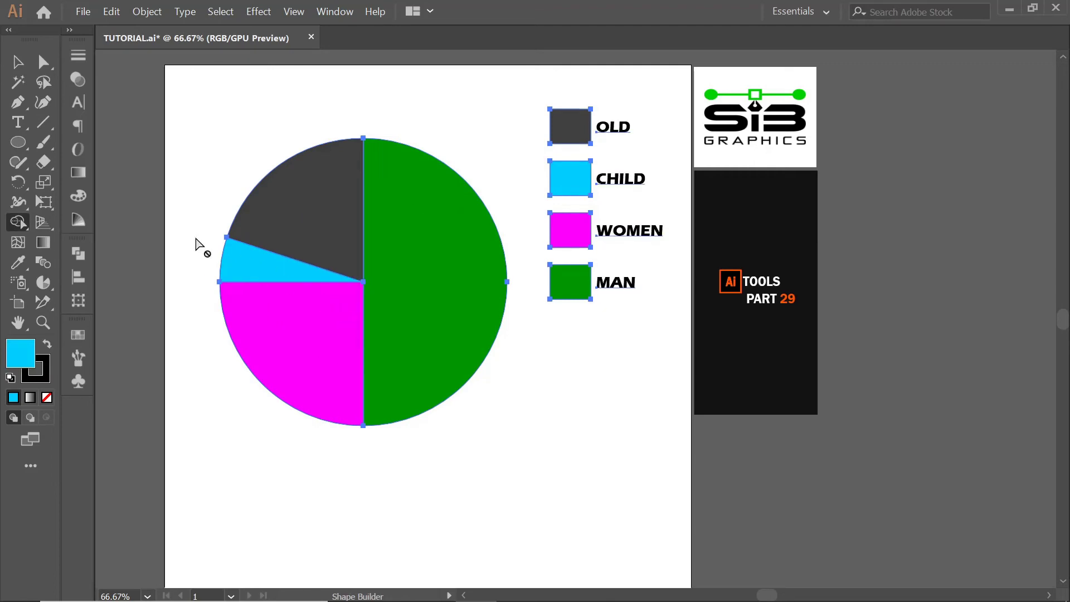
{"action": "key", "text": "ctrl+z"}
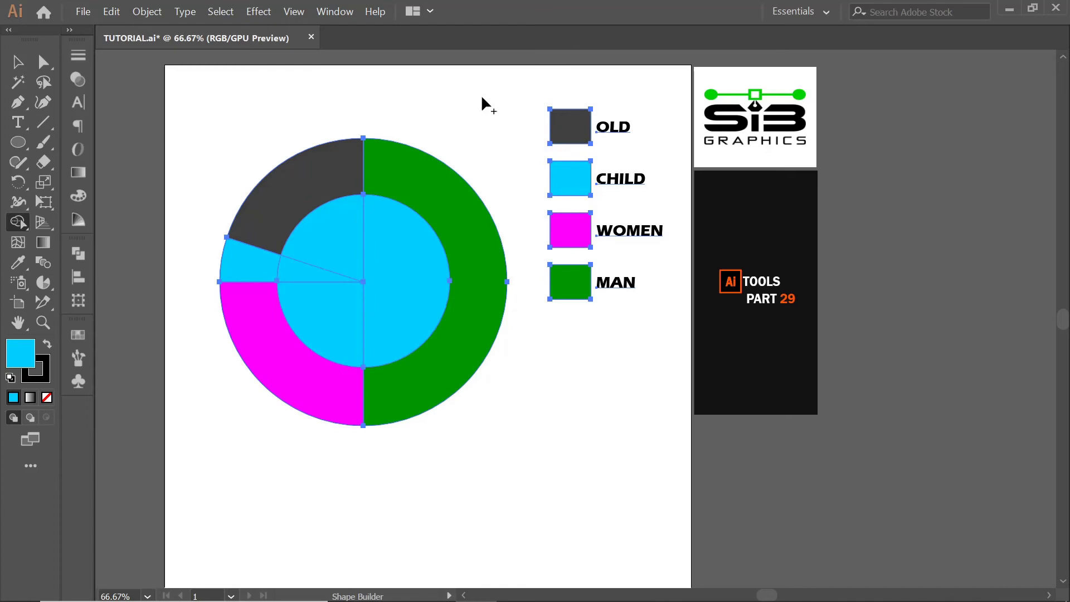
Directly select the pie slices and the circle without the legend and set their stroke to none
{"action": "left_click", "coordinate": [44, 62]}
{"action": "left_click_drag", "start_coordinate": [225, 119], "coordinate": [513, 464]}
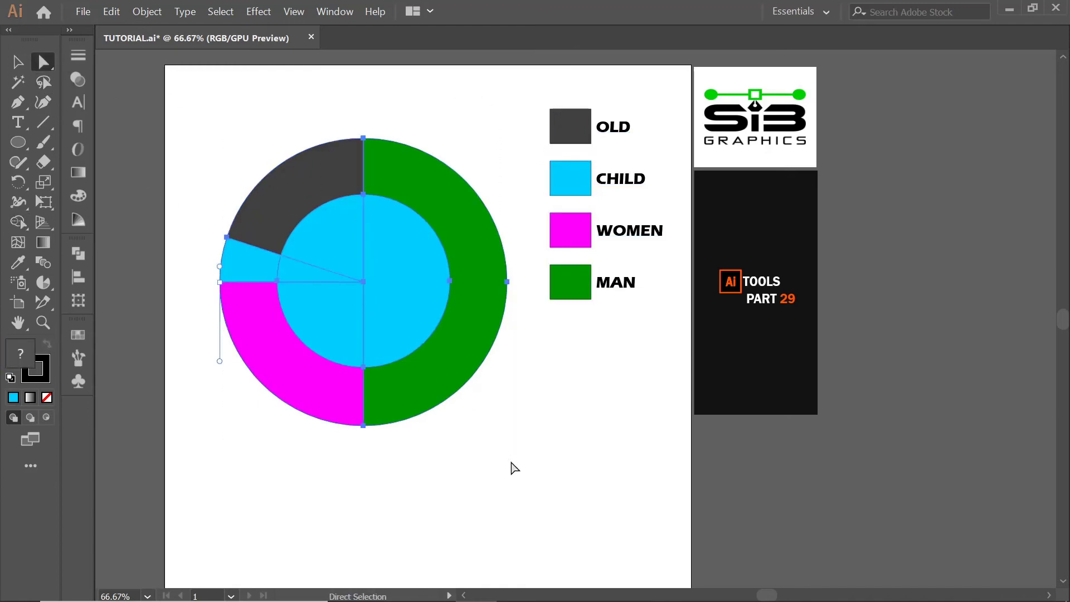
{"action": "left_click", "coordinate": [39, 379]}
{"action": "left_click", "coordinate": [47, 398]}
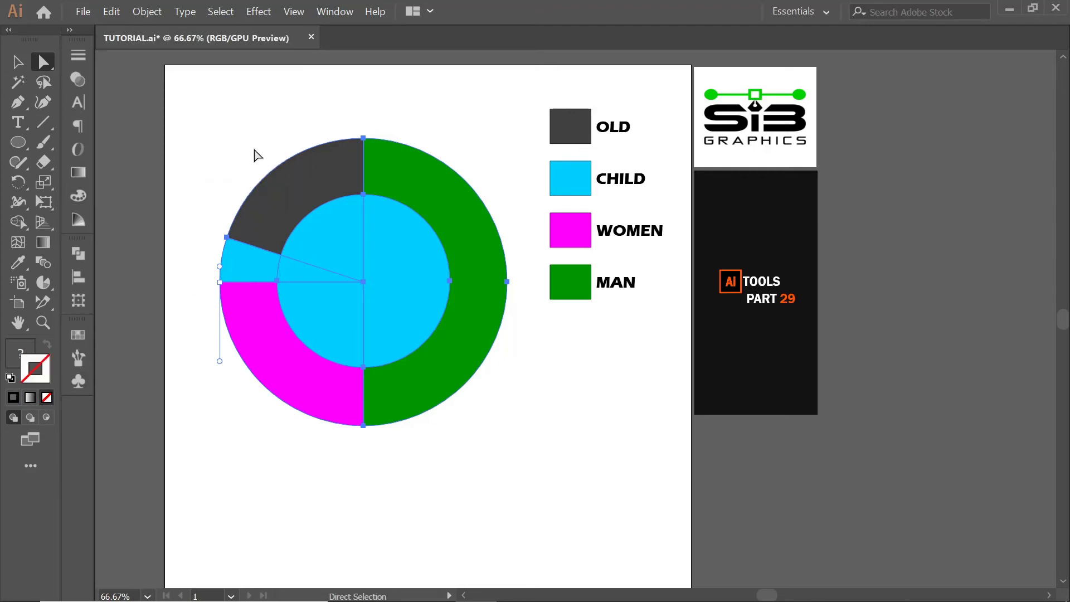
Try to subtract the central circle from the directly selected pie slices with Shape Builder
{"action": "left_click", "coordinate": [18, 222]}
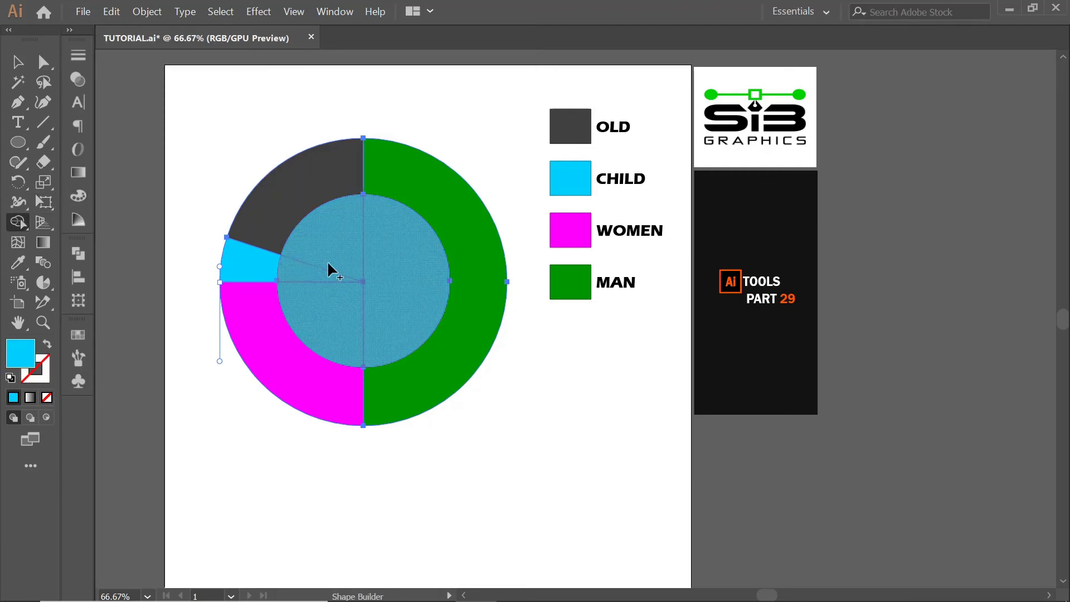
{"action": "left_click", "coordinate": [334, 289], "text": "alt"}
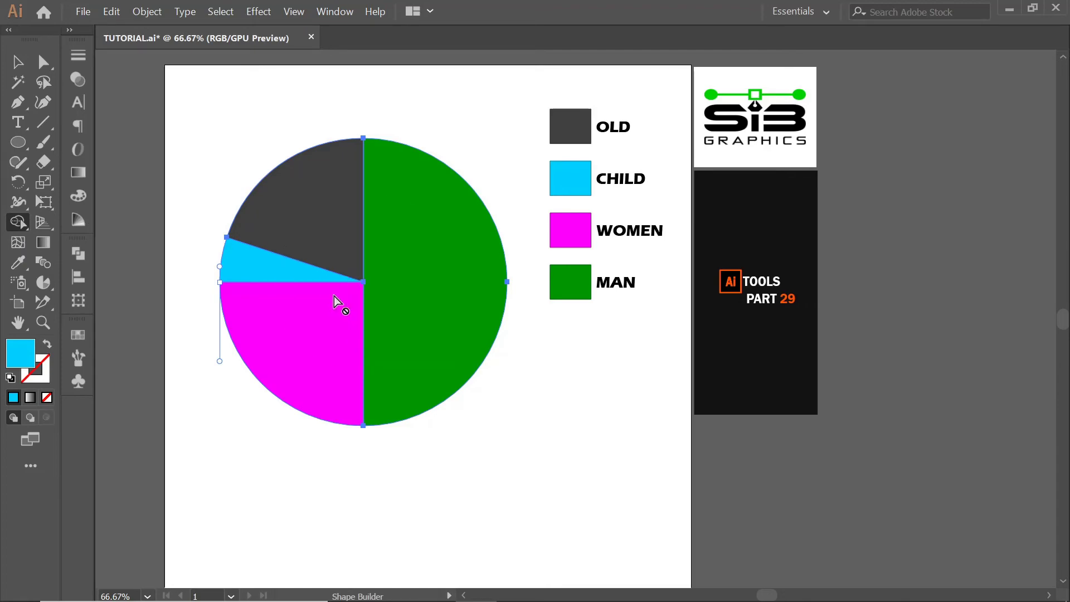
{"action": "left_click", "coordinate": [17, 63]}
Try to isolate the selected pie graph
{"action": "right_click", "coordinate": [417, 313]}
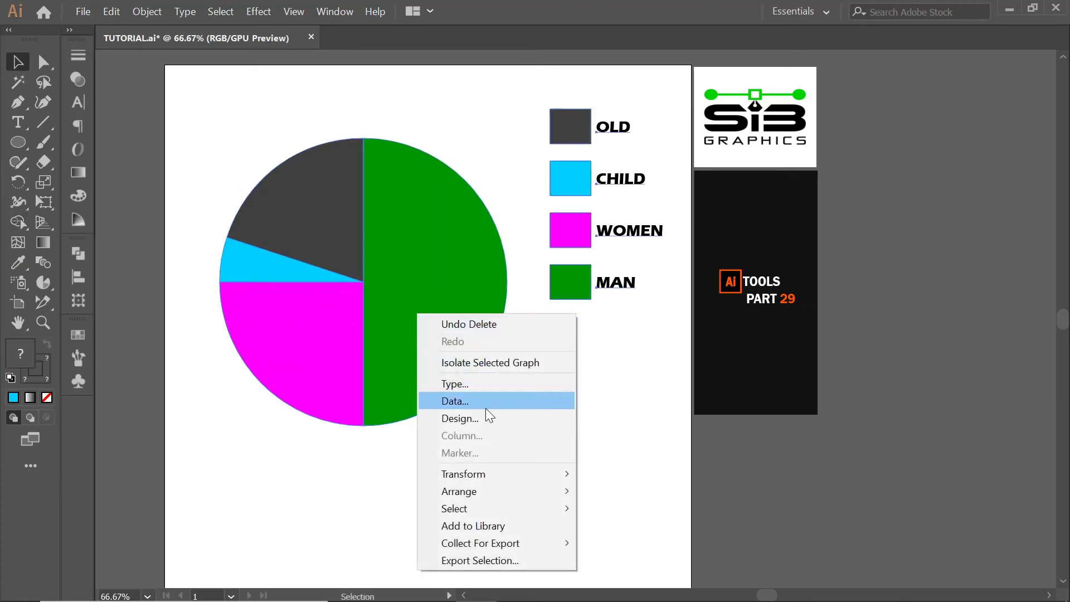
{"action": "left_click", "coordinate": [429, 346]}
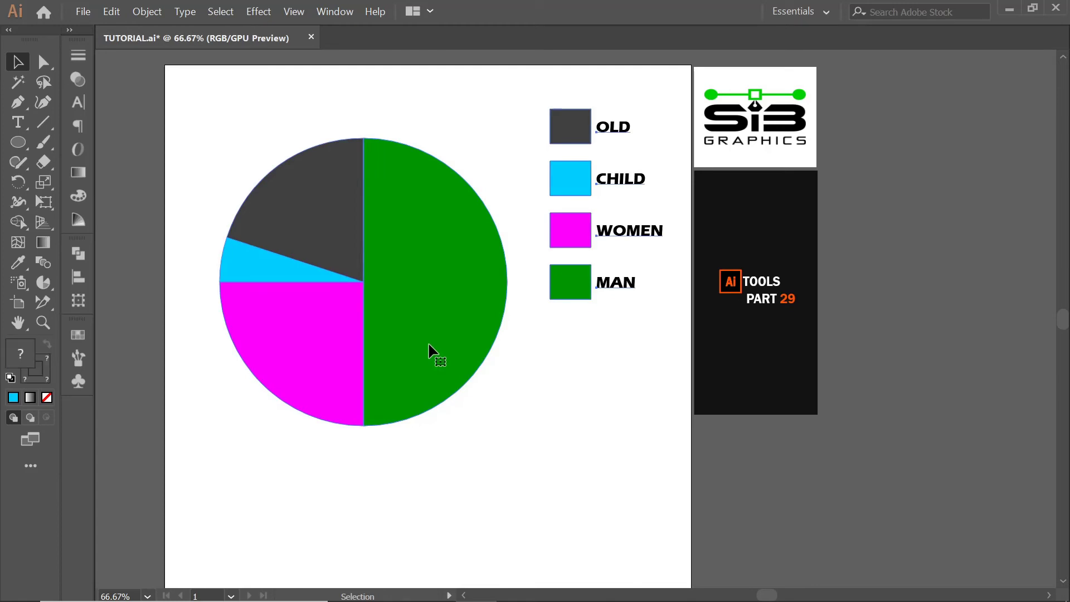
{"action": "right_click", "coordinate": [429, 346]}
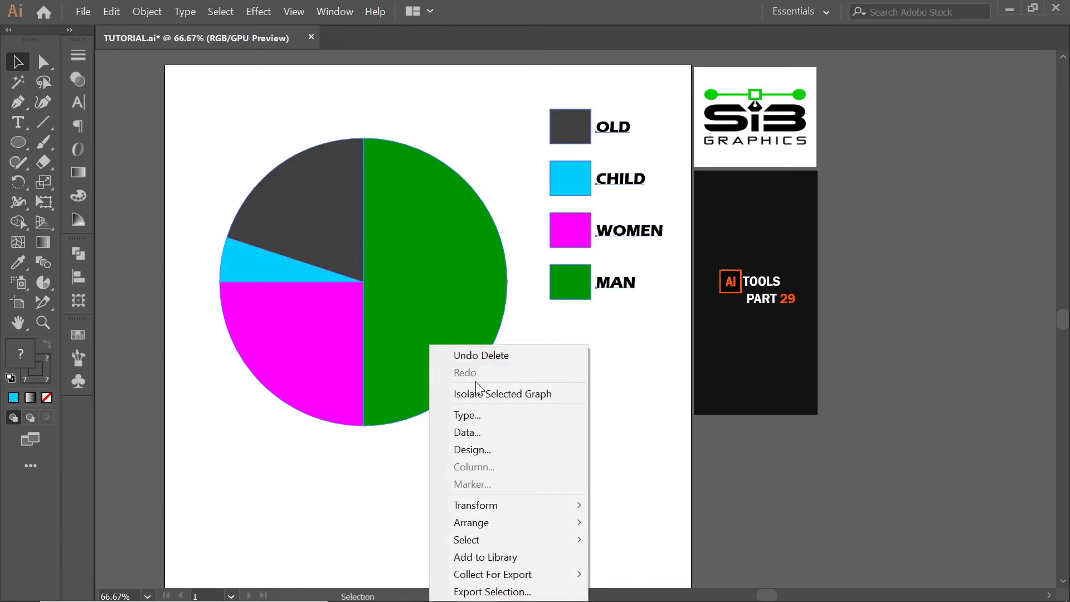
{"action": "left_click", "coordinate": [484, 393]}
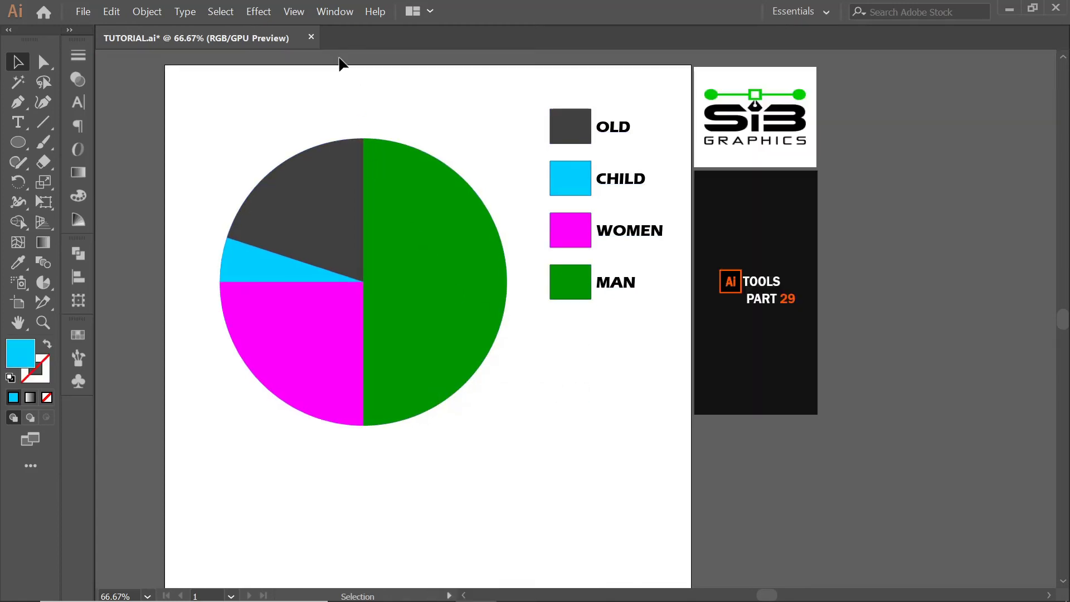
Draw a circle centred on the pie graph, about half the pie's diameter
{"action": "left_click", "coordinate": [339, 62]}
{"action": "left_click", "coordinate": [278, 170]}
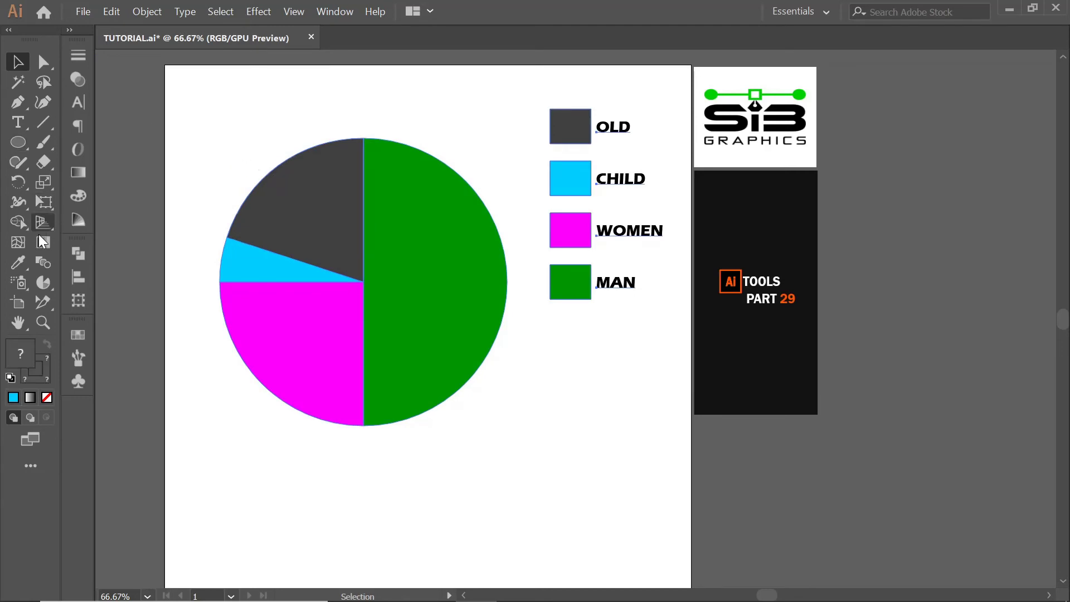
{"action": "left_click", "coordinate": [18, 142]}
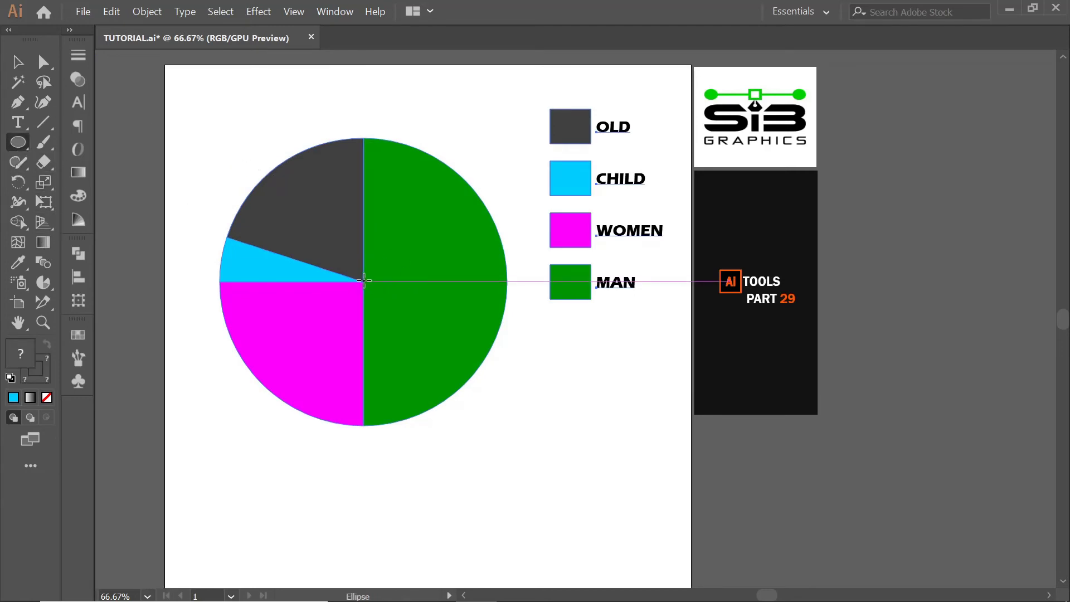
{"action": "left_click_drag", "start_coordinate": [363, 280], "coordinate": [435, 352]}
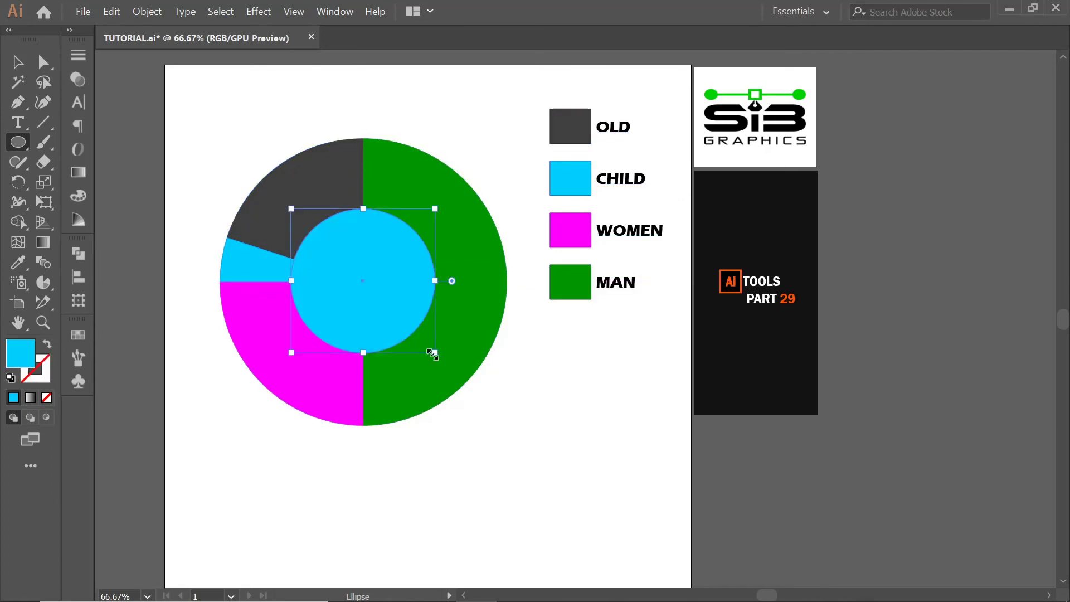
Try to subtract the central circle from the whole pie graph with Shape Builder
{"action": "left_click", "coordinate": [10, 57]}
{"action": "left_click_drag", "start_coordinate": [218, 127], "coordinate": [458, 451]}
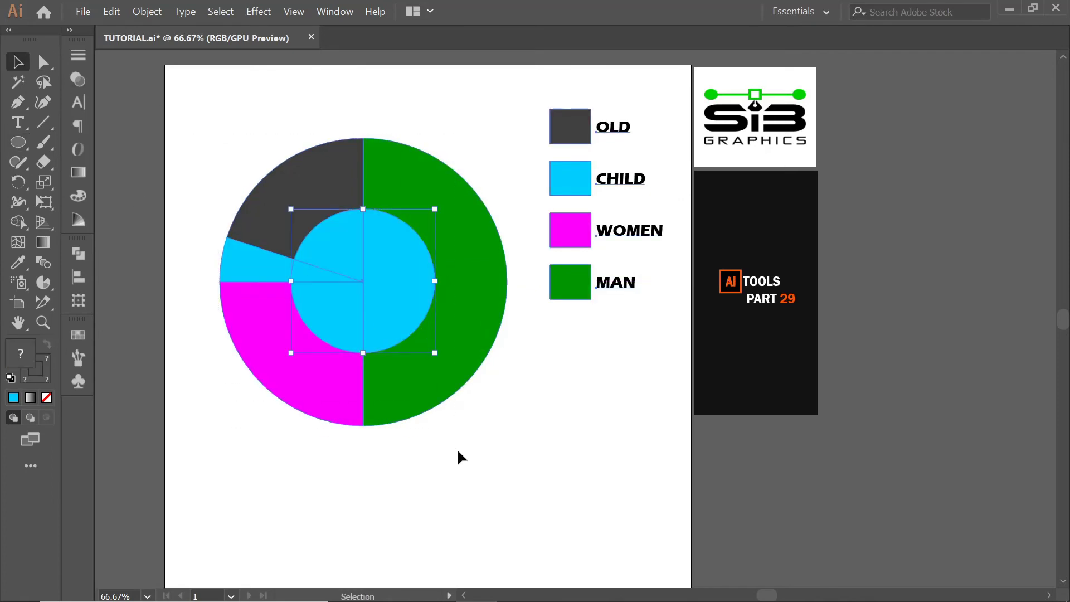
{"action": "left_click", "coordinate": [20, 221]}
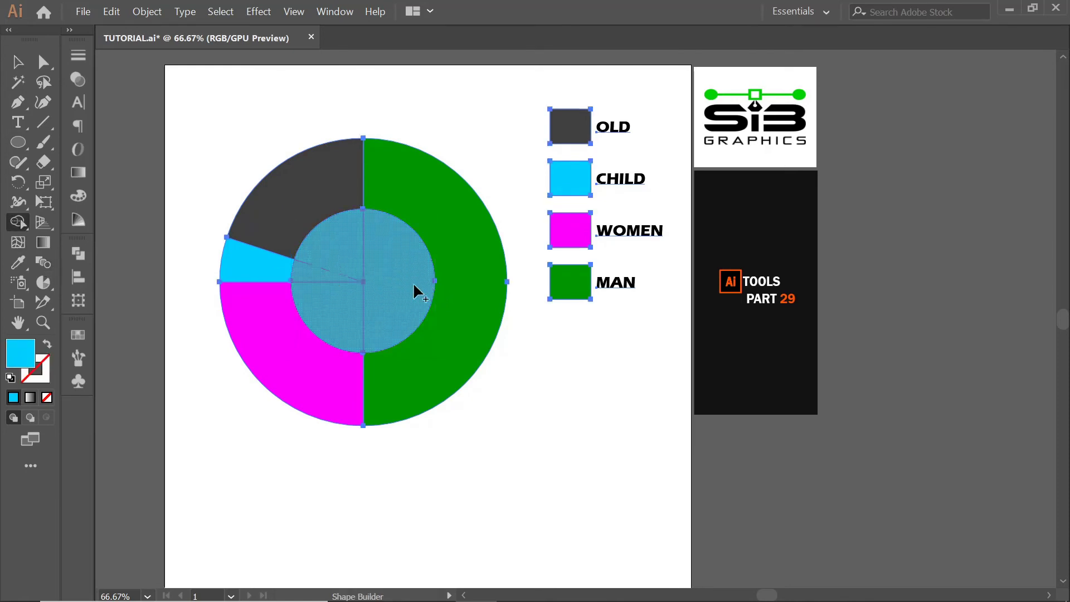
{"action": "left_click", "coordinate": [416, 289]}
{"action": "key", "text": "a"}
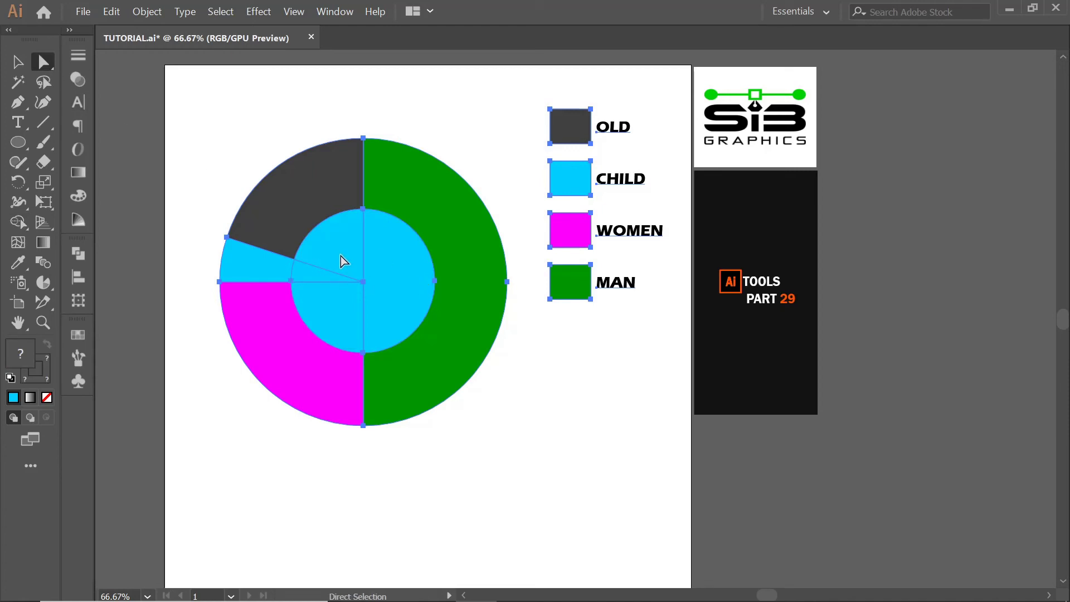
{"action": "left_click", "coordinate": [18, 222]}
{"action": "left_click", "coordinate": [399, 279], "text": "alt"}
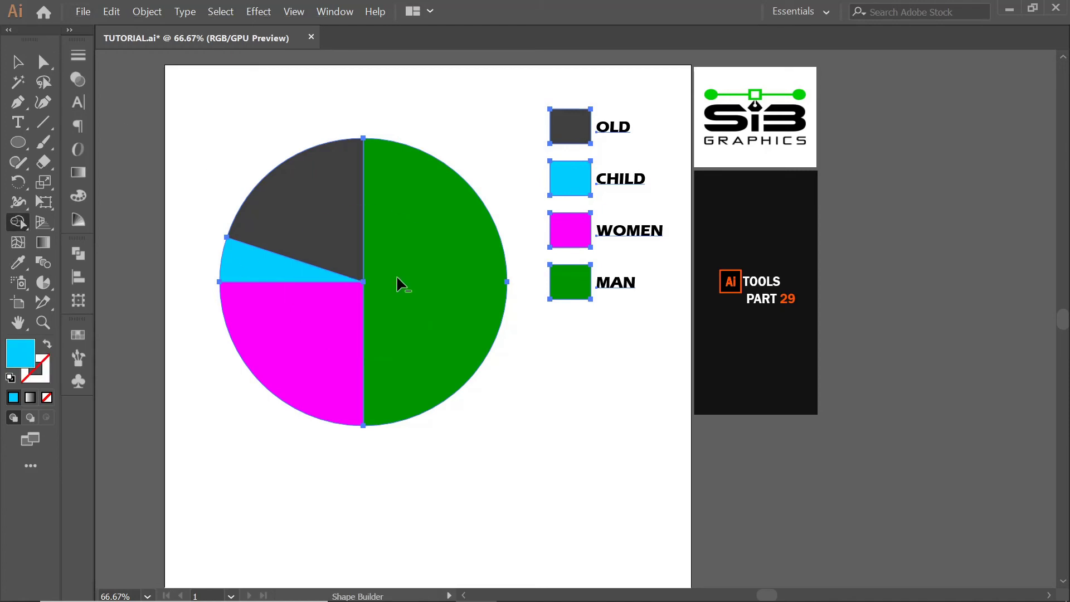
Try isolating the whole pie graph, and exit isolation mode
{"action": "left_click", "coordinate": [19, 60]}
{"action": "left_click", "coordinate": [377, 334]}
{"action": "right_click", "coordinate": [378, 329]}
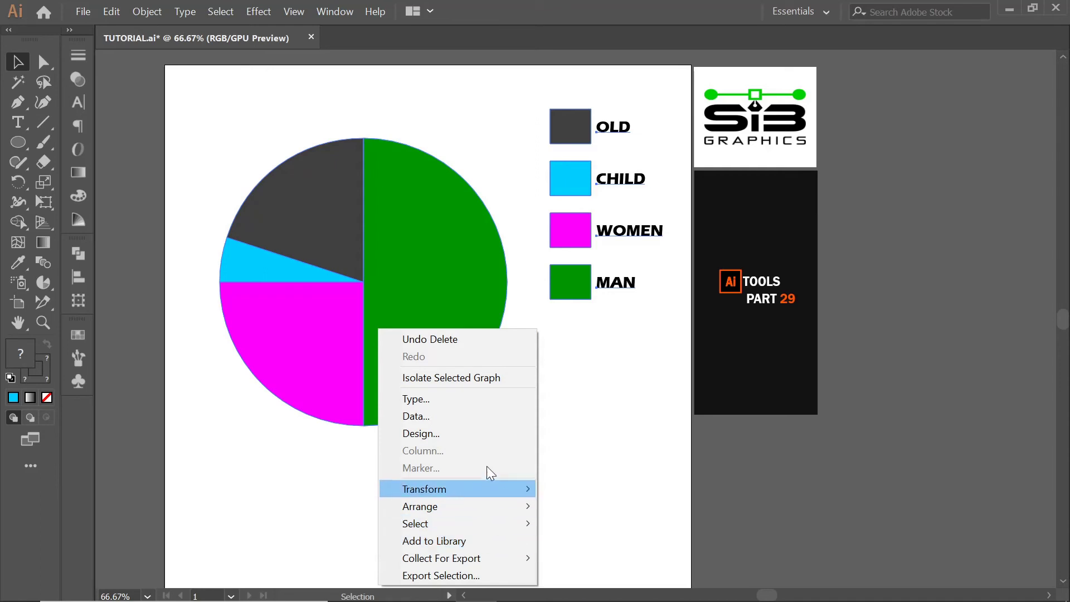
{"action": "left_click", "coordinate": [479, 379]}
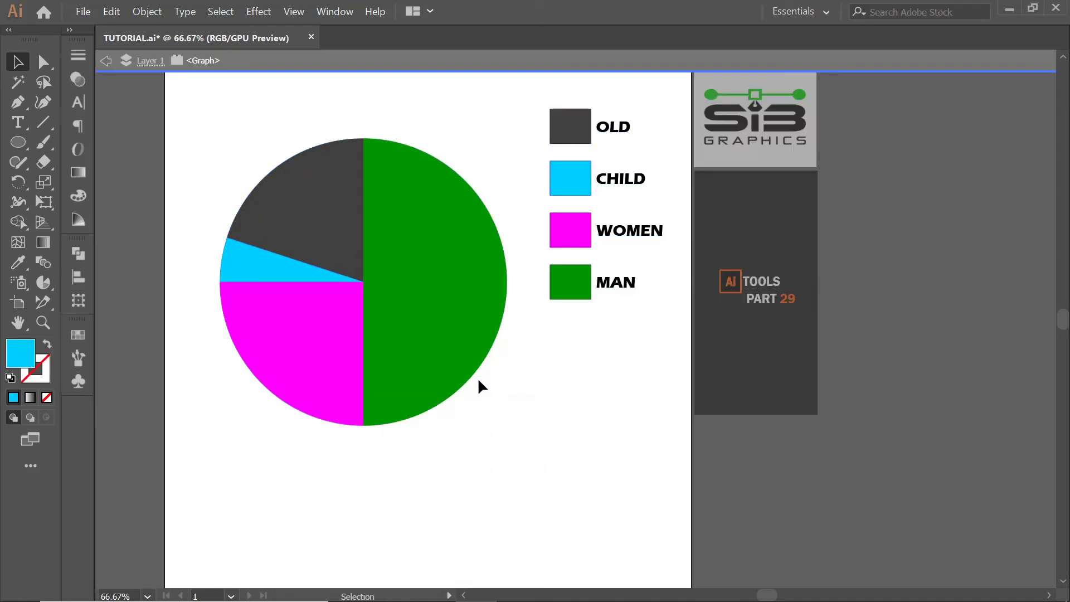
{"action": "left_click", "coordinate": [647, 56]}
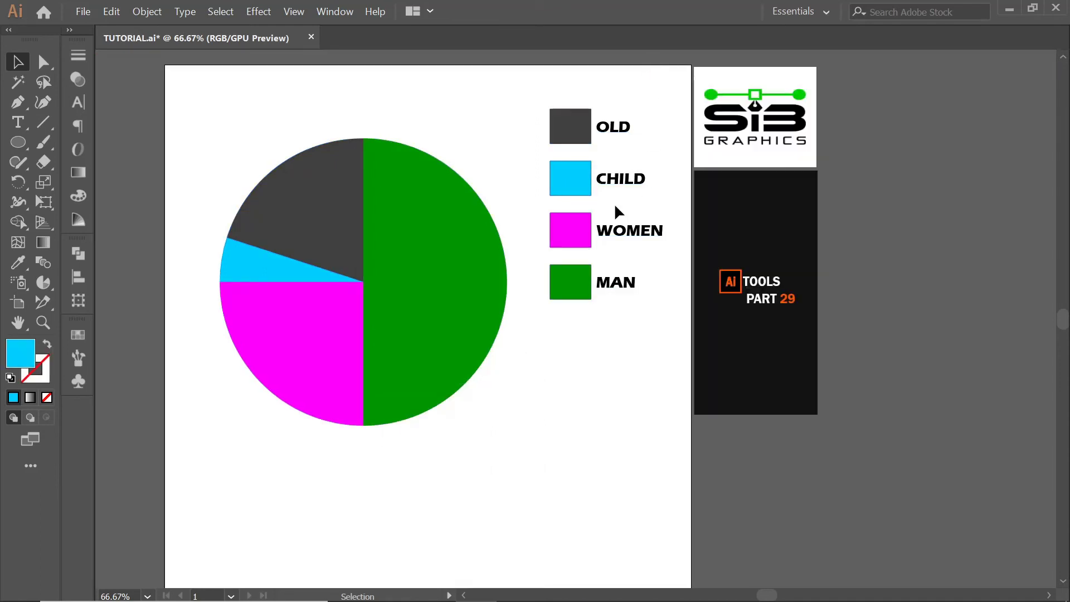
Inspect the selected pie graph's design settings and close them without making changes
{"action": "left_click", "coordinate": [623, 178]}
{"action": "right_click", "coordinate": [622, 177]}
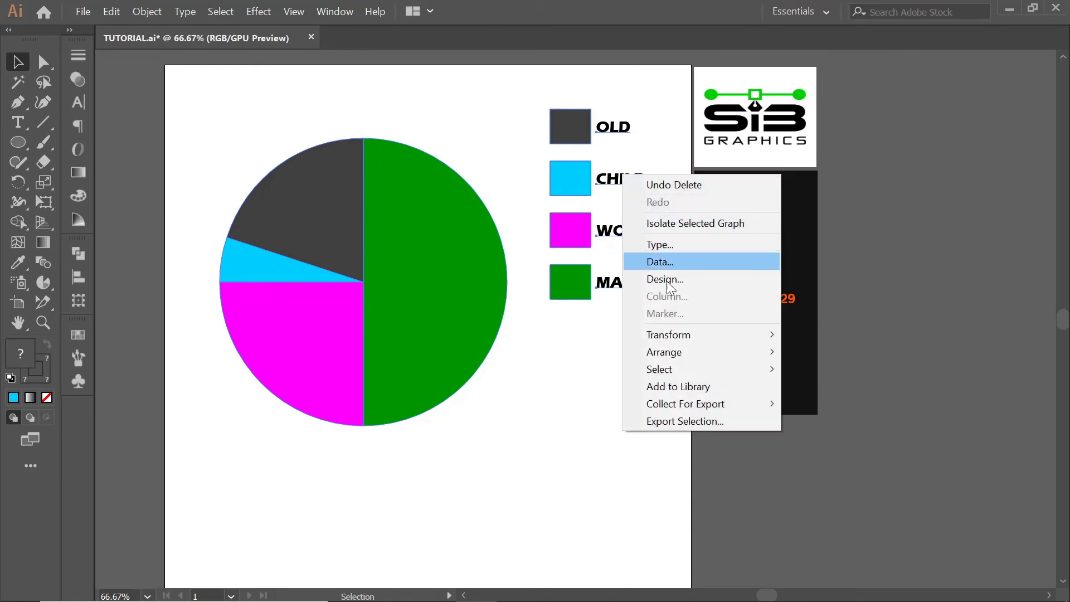
{"action": "left_click", "coordinate": [580, 436]}
{"action": "left_click", "coordinate": [394, 364]}
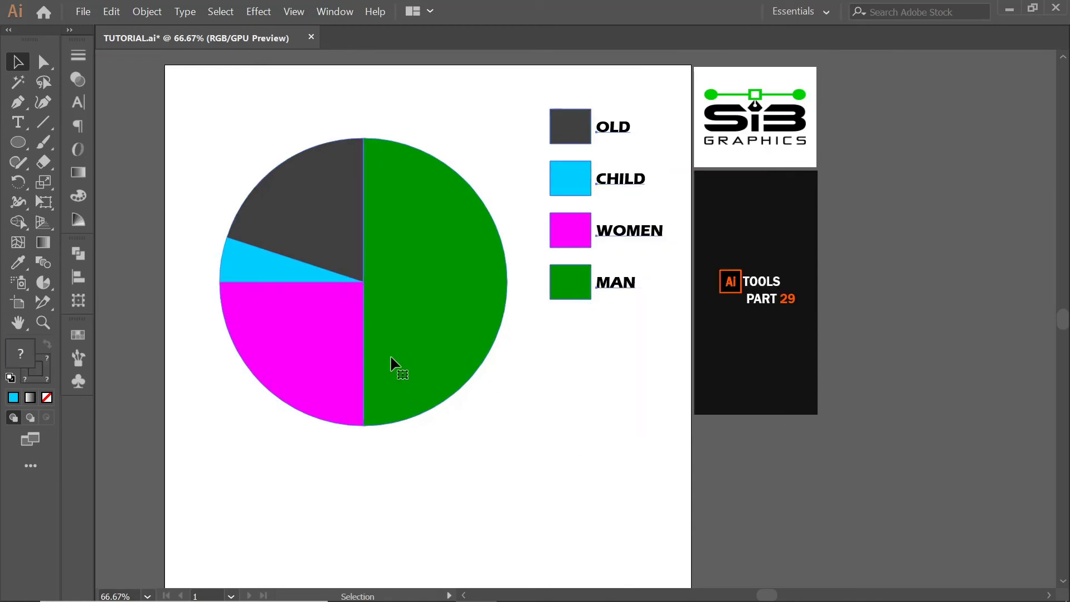
{"action": "left_click", "coordinate": [306, 143]}
{"action": "left_click_drag", "start_coordinate": [156, 135], "coordinate": [468, 401]}
{"action": "right_click", "coordinate": [606, 188]}
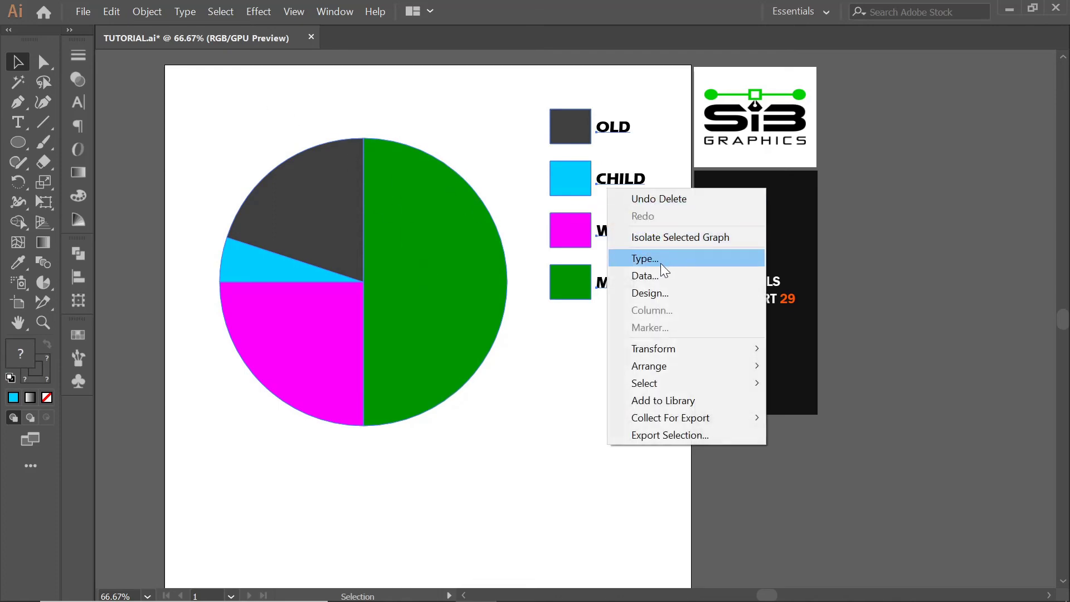
{"action": "left_click", "coordinate": [674, 292]}
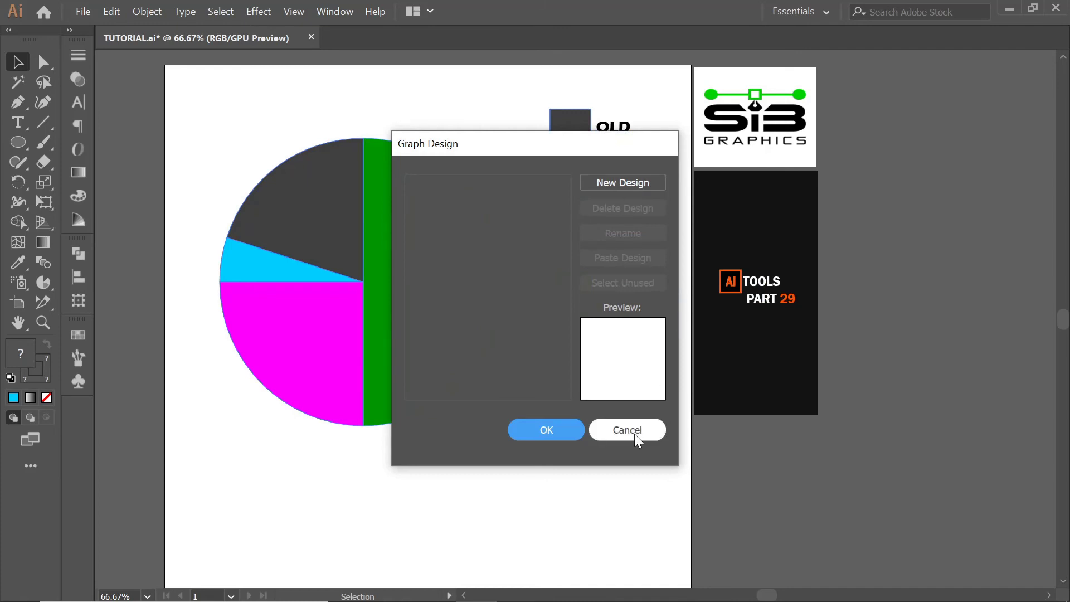
{"action": "left_click", "coordinate": [636, 430]}
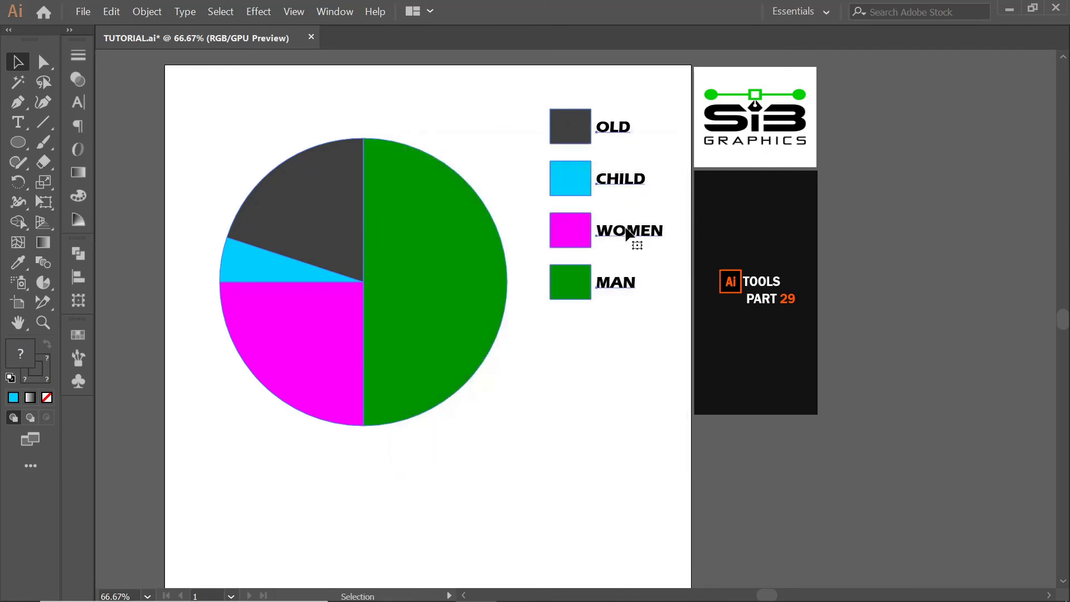
Review the pie graph's type options, close them without changes, and deselect the graph
{"action": "right_click", "coordinate": [626, 234]}
{"action": "left_click", "coordinate": [677, 309]}
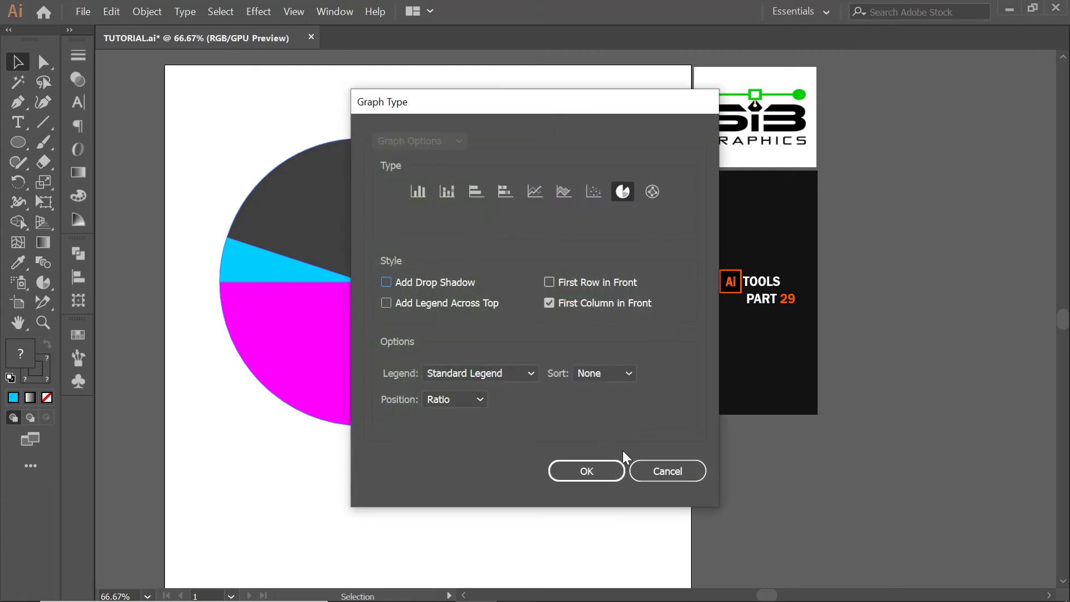
{"action": "left_click", "coordinate": [648, 480]}
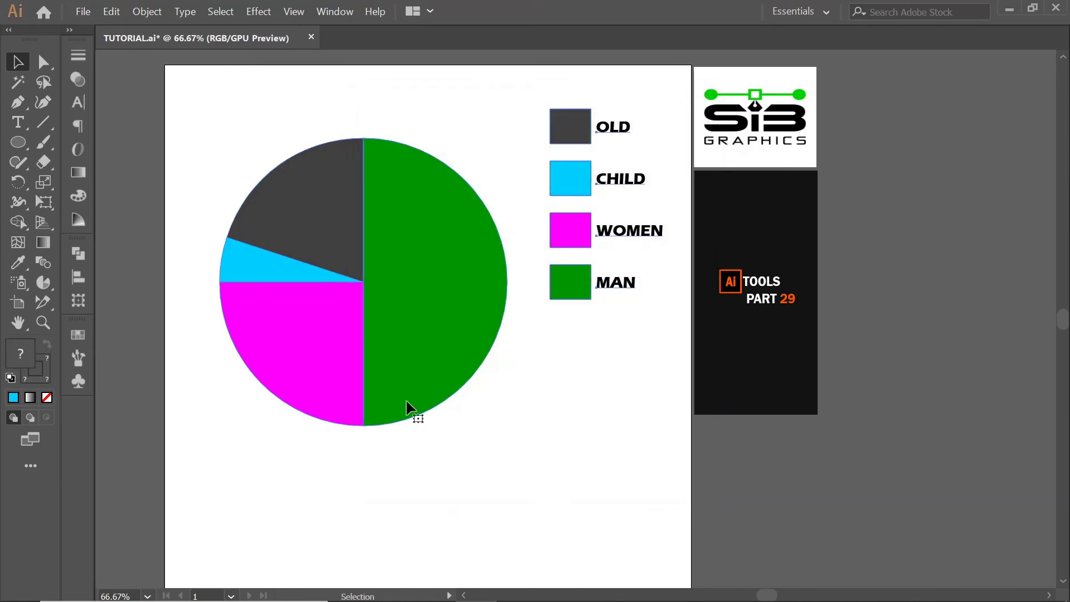
{"action": "left_click", "coordinate": [139, 122]}
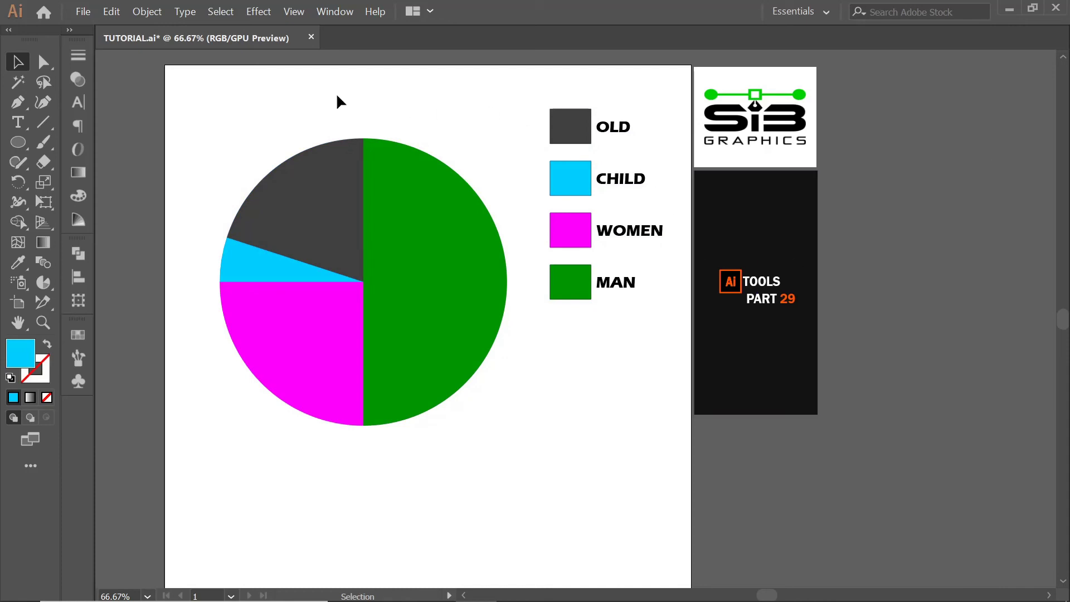
Isolate the pie graph again, go up to the Layer 1 level, and exit isolation mode
{"action": "right_click", "coordinate": [587, 122]}
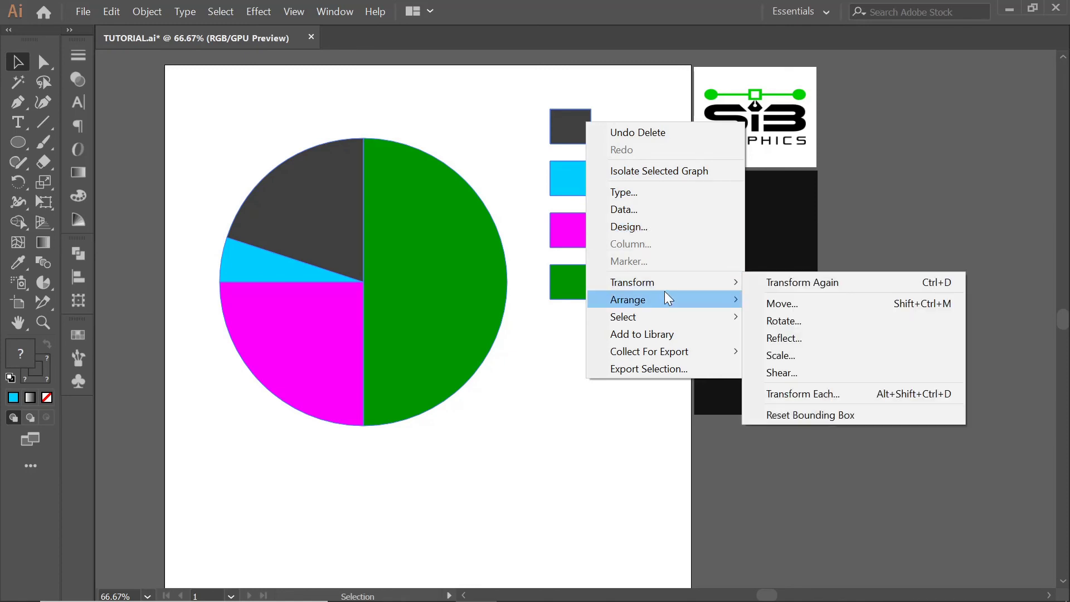
{"action": "mouse_move", "coordinate": [665, 293]}
{"action": "left_click", "coordinate": [628, 171]}
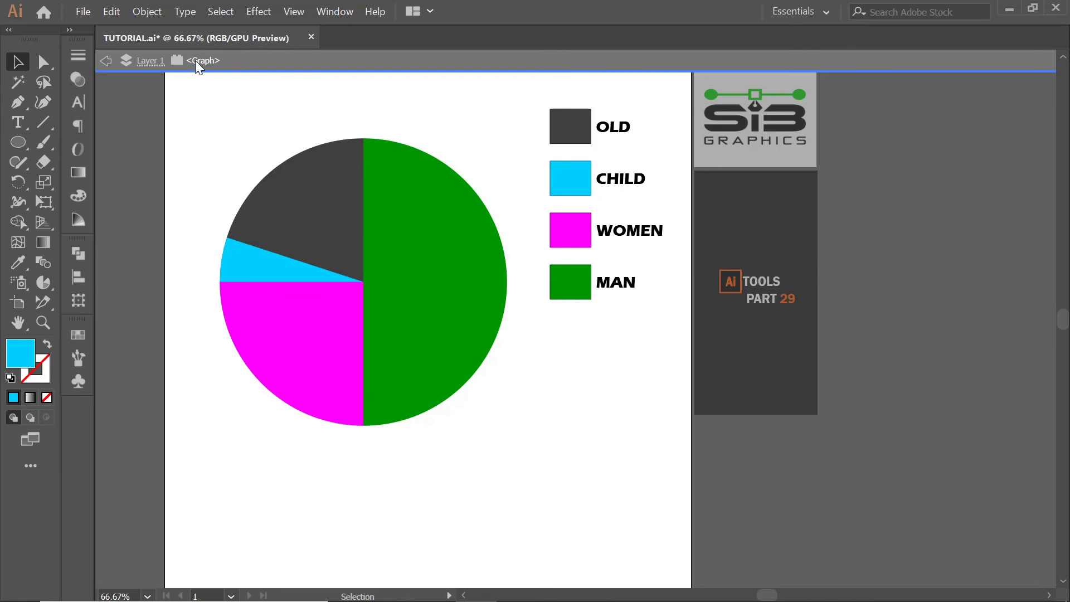
{"action": "left_click", "coordinate": [157, 60]}
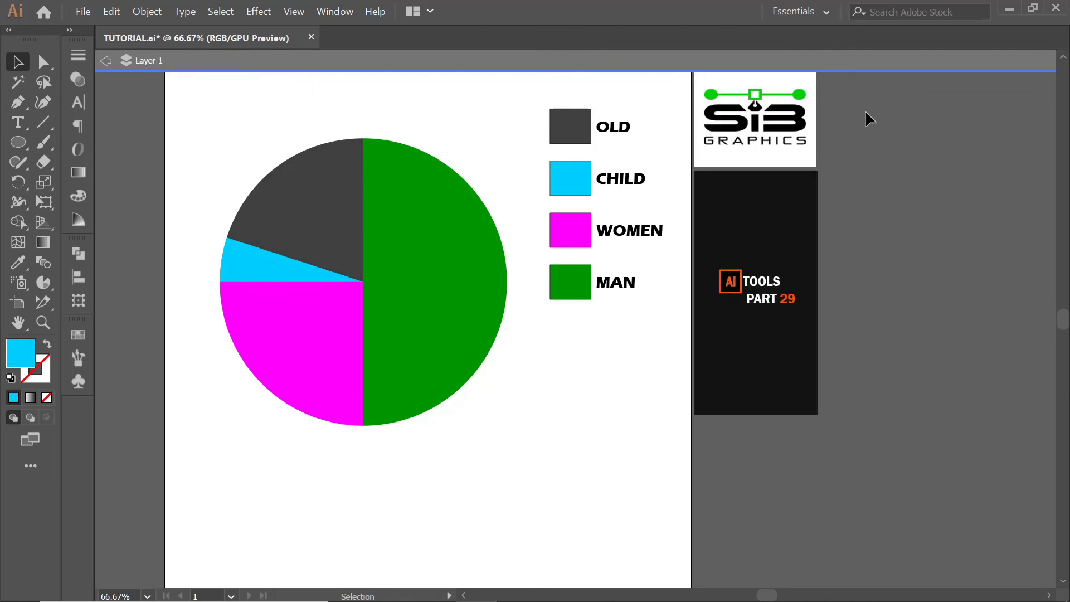
{"action": "double_click", "coordinate": [804, 65]}
Directly select all the pie slices without the legend
{"action": "left_click", "coordinate": [469, 252]}
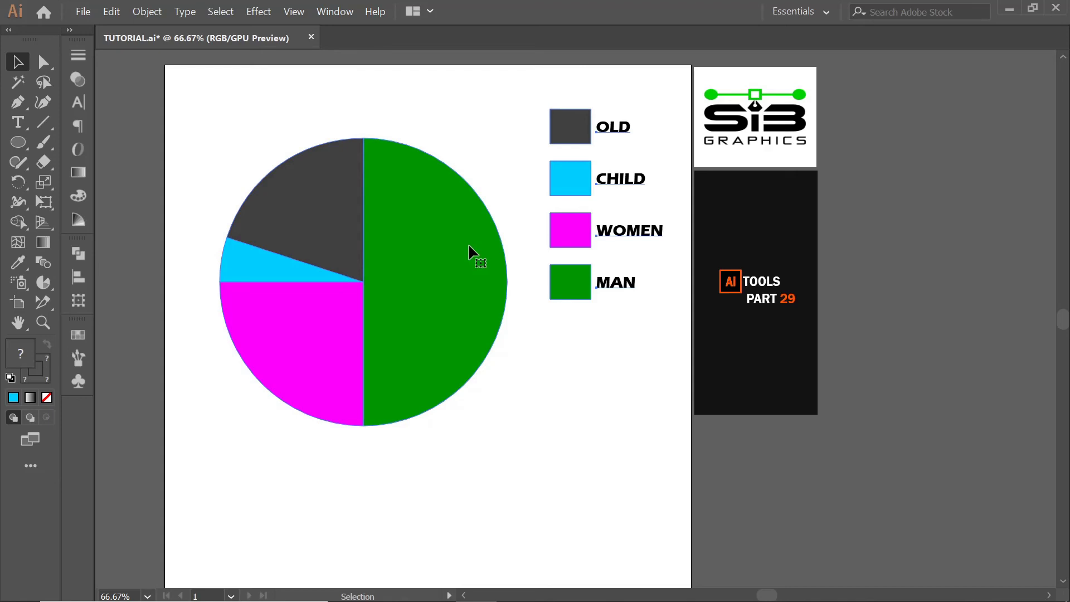
{"action": "left_click", "coordinate": [44, 61]}
{"action": "left_click_drag", "start_coordinate": [240, 134], "coordinate": [490, 454]}
{"action": "left_click", "coordinate": [145, 14]}
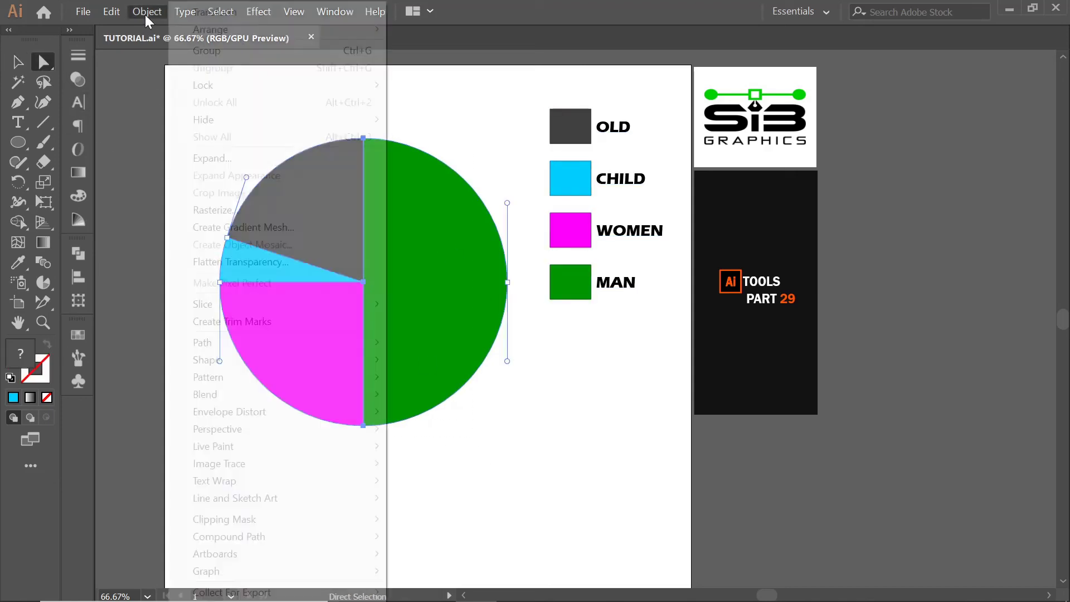
{"action": "left_click", "coordinate": [375, 12]}
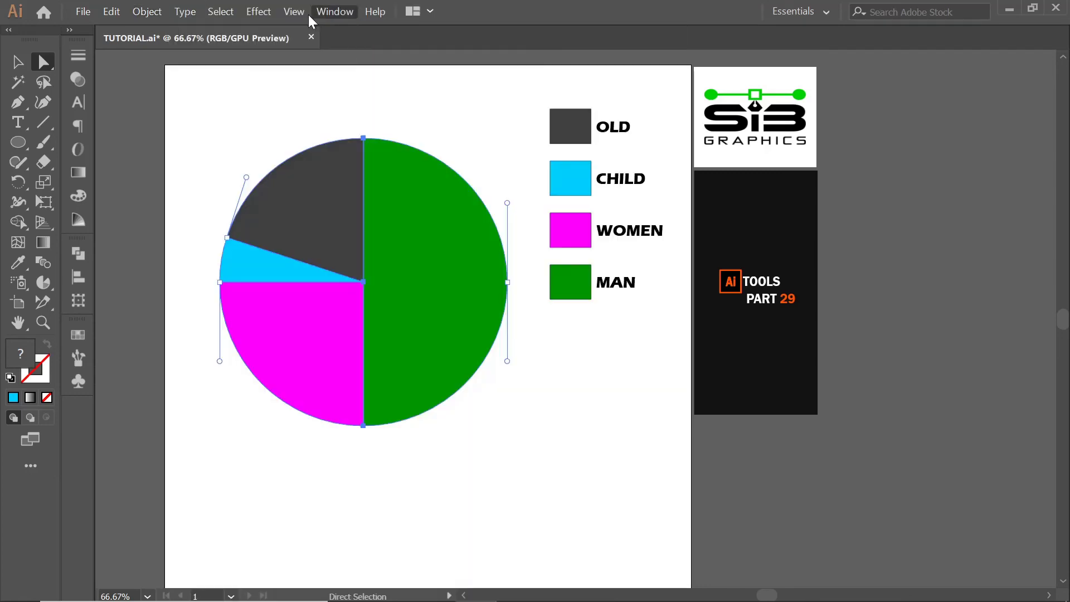
Preview a 3D Revolve effect on the selected pie slices and cancel it
{"action": "left_click", "coordinate": [273, 12]}
{"action": "mouse_move", "coordinate": [319, 113]}
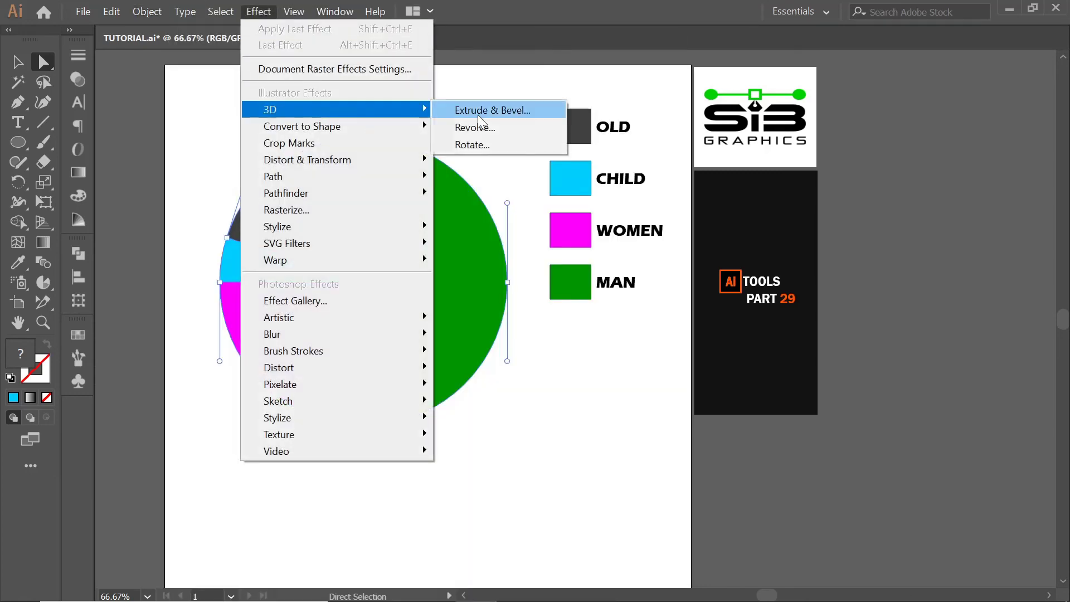
{"action": "left_click", "coordinate": [484, 128]}
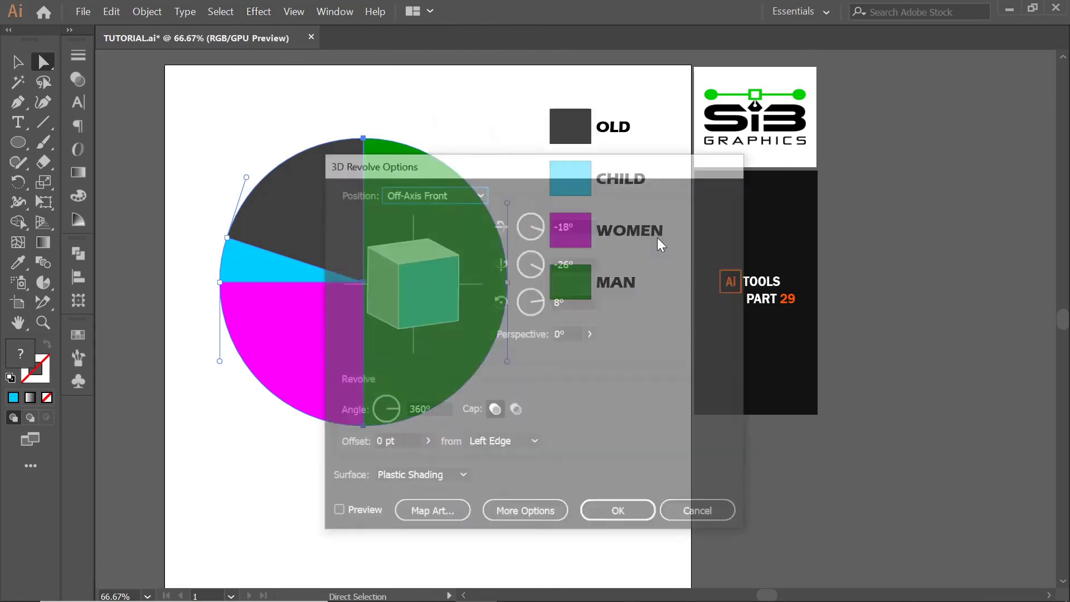
{"action": "left_click", "coordinate": [349, 519]}
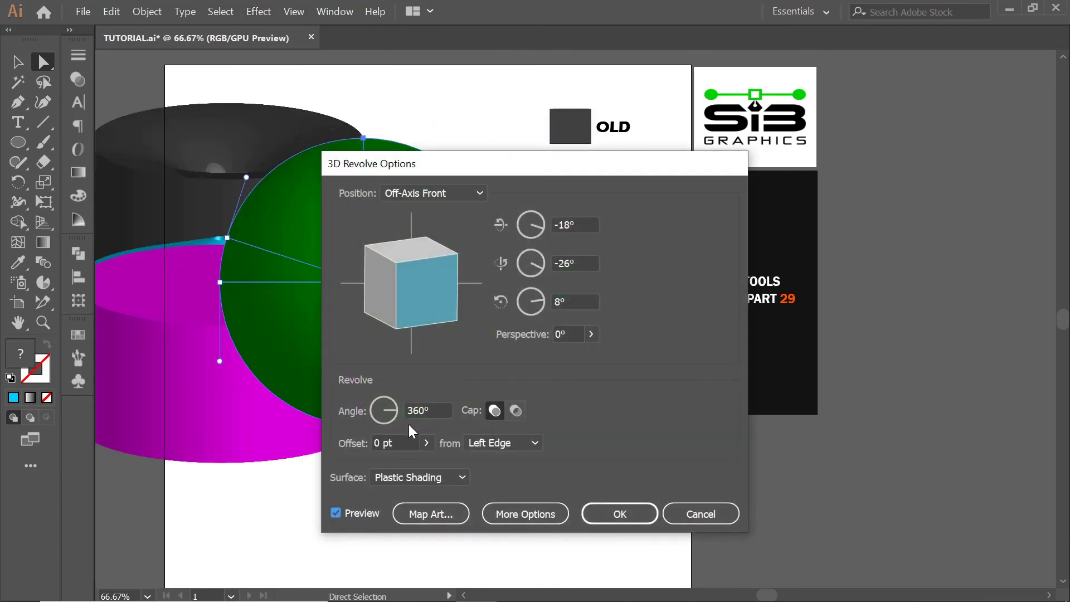
{"action": "left_click", "coordinate": [688, 520]}
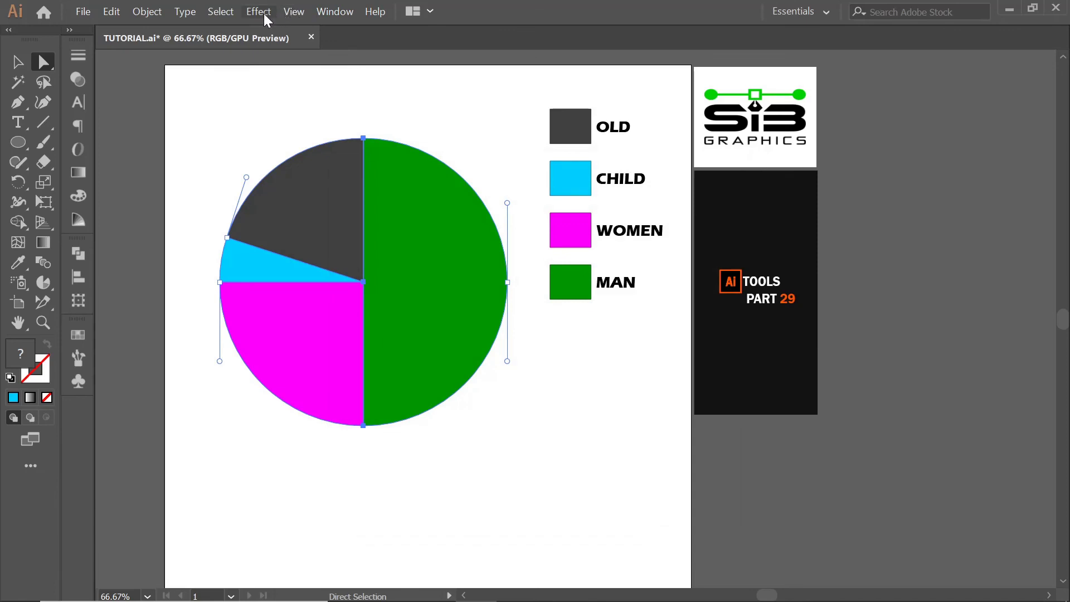
Apply the 3D Extrude & Bevel effect to the pie slices with a custom rotation of 18°, 2° and 5°
{"action": "left_click", "coordinate": [223, 12]}
{"action": "mouse_move", "coordinate": [258, 12]}
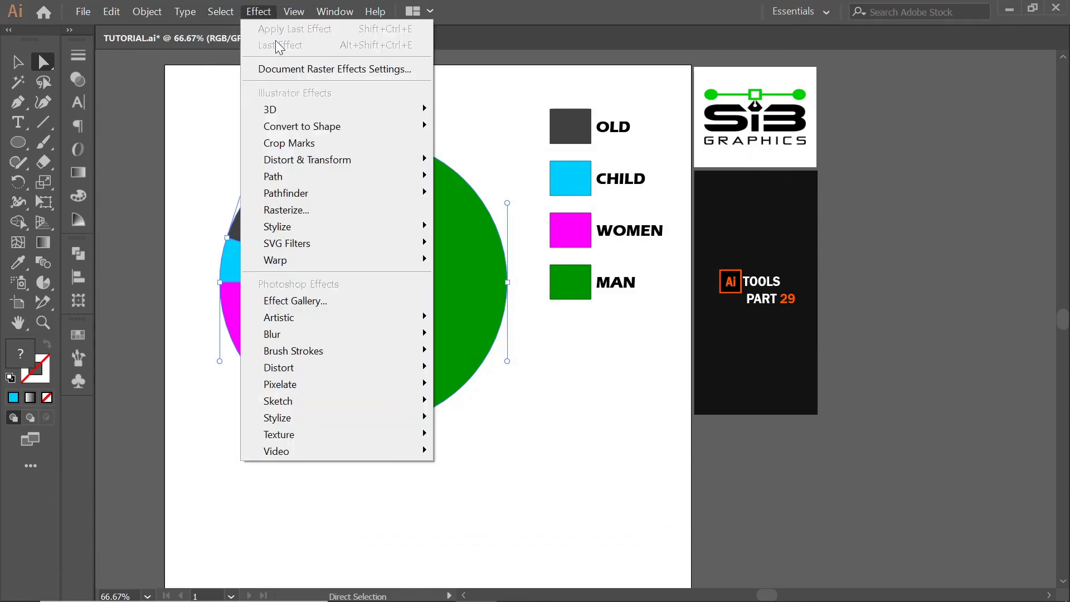
{"action": "mouse_move", "coordinate": [329, 110]}
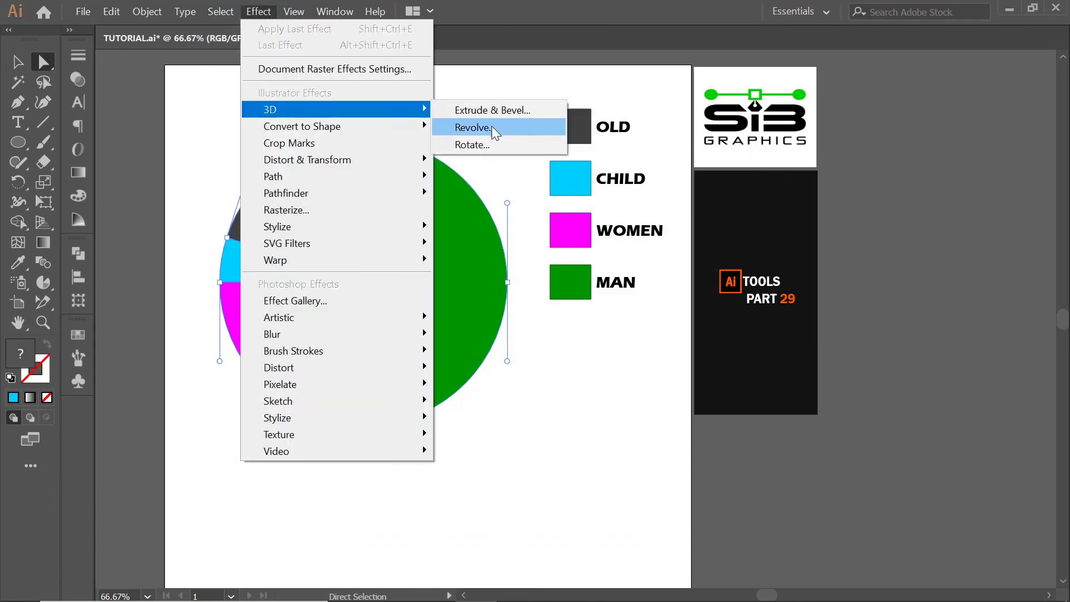
{"action": "left_click", "coordinate": [497, 112]}
{"action": "left_click", "coordinate": [360, 499]}
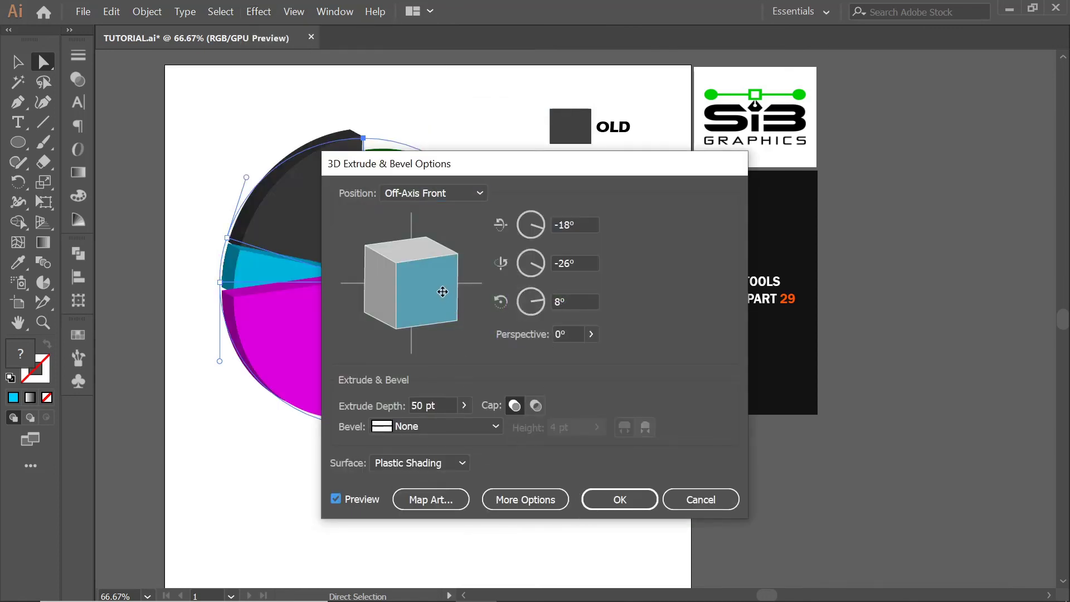
{"action": "left_click_drag", "start_coordinate": [443, 291], "coordinate": [411, 286]}
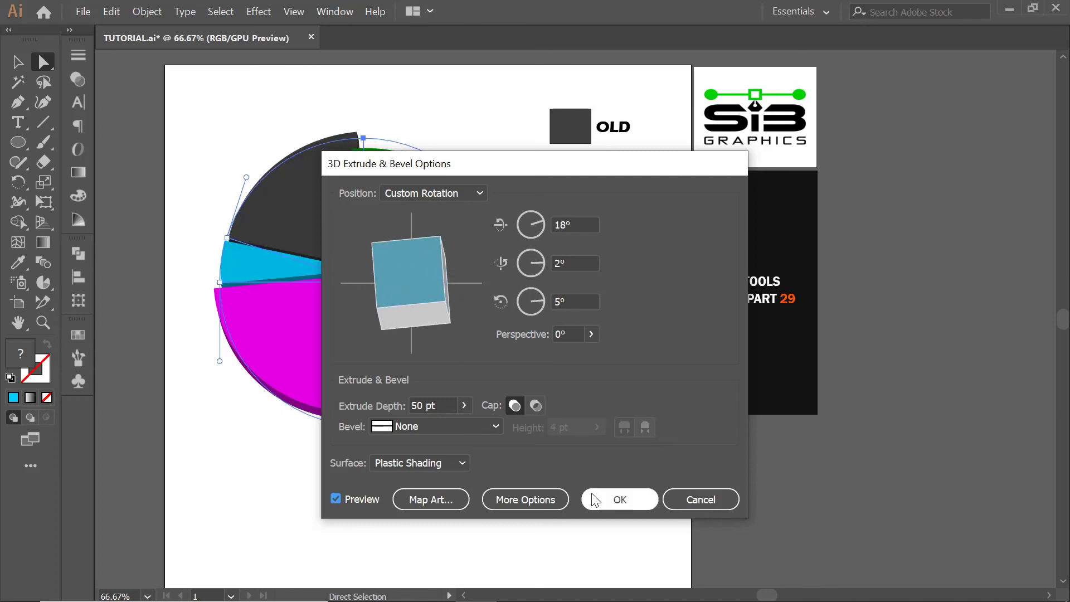
{"action": "left_click", "coordinate": [650, 507]}
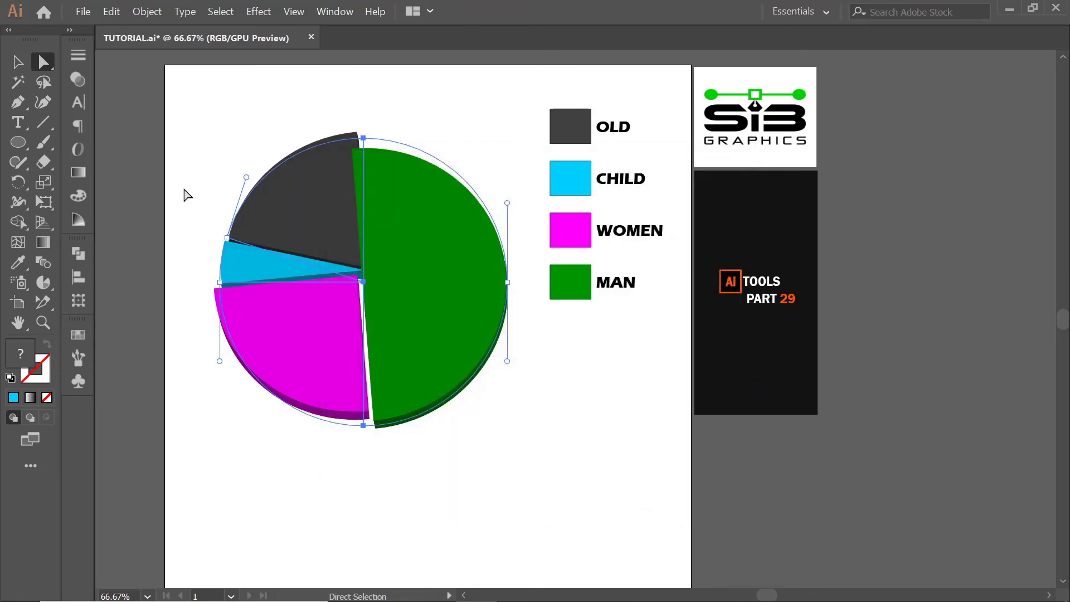
Select the whole 3D pie graph with its legend, view its Graph Design settings, and close them
{"action": "left_click", "coordinate": [17, 62]}
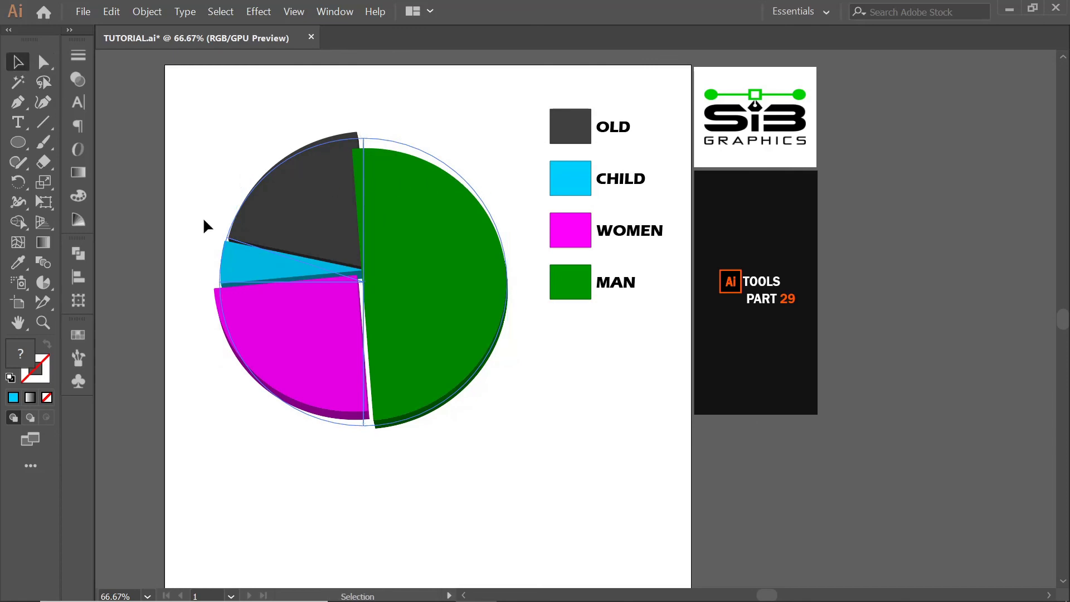
{"action": "left_click", "coordinate": [472, 460]}
{"action": "left_click", "coordinate": [434, 312]}
{"action": "right_click", "coordinate": [429, 306]}
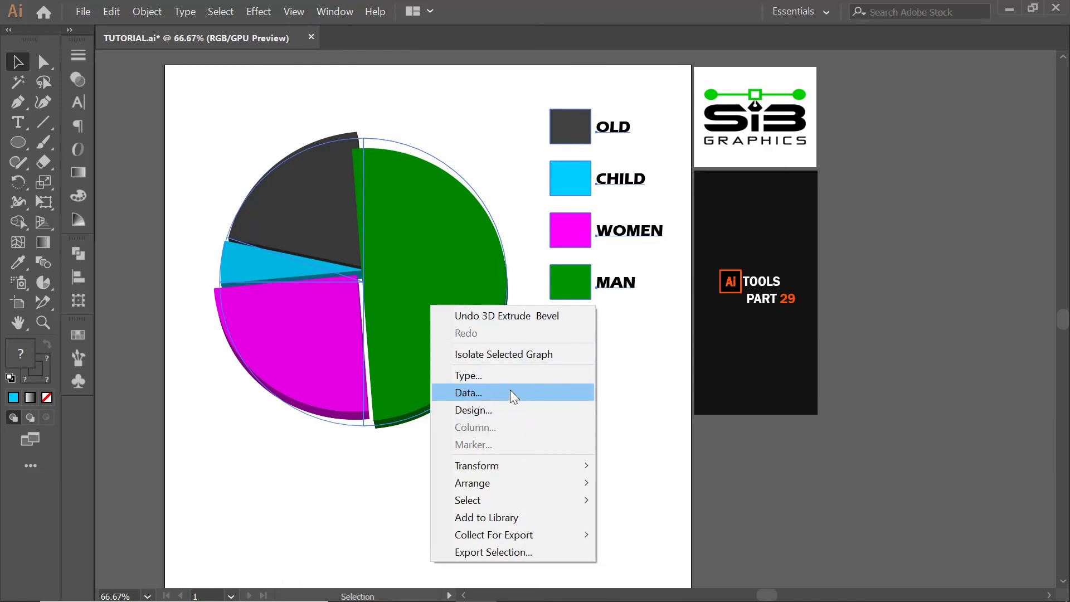
{"action": "left_click", "coordinate": [513, 412]}
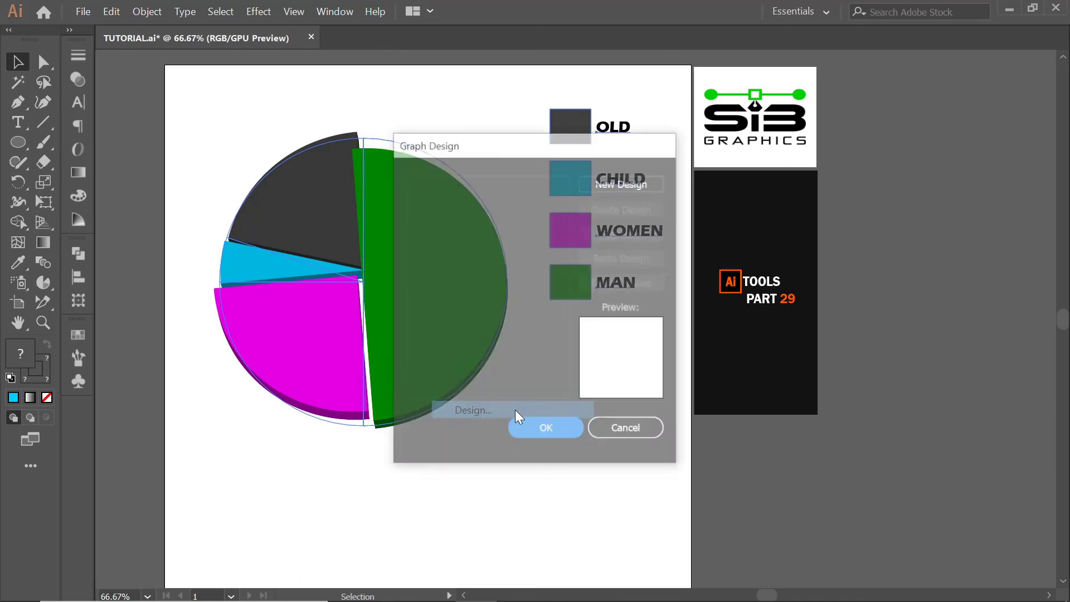
{"action": "left_click", "coordinate": [560, 430]}
Move the whole pie graph and its legend slightly up and to the right on the artboard, and deselect it
{"action": "mouse_move", "coordinate": [474, 359]}
{"action": "left_mouse_down"}
{"action": "mouse_move", "coordinate": [446, 334]}
{"action": "mouse_move", "coordinate": [475, 358]}
{"action": "left_mouse_up"}
{"action": "right_click", "coordinate": [454, 325]}
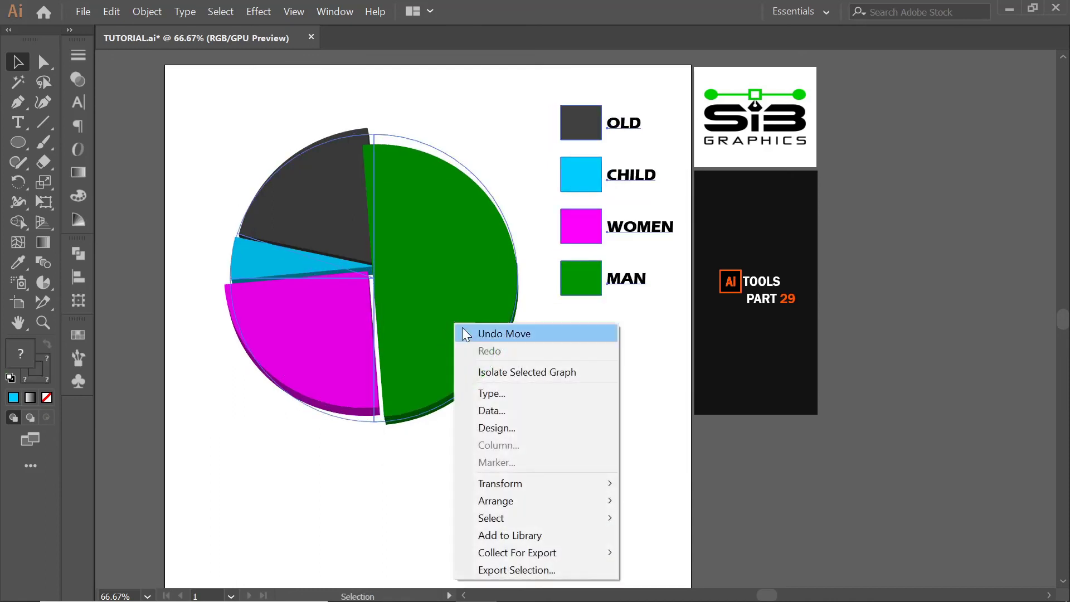
{"action": "left_click", "coordinate": [655, 495]}
{"action": "left_click", "coordinate": [654, 491]}
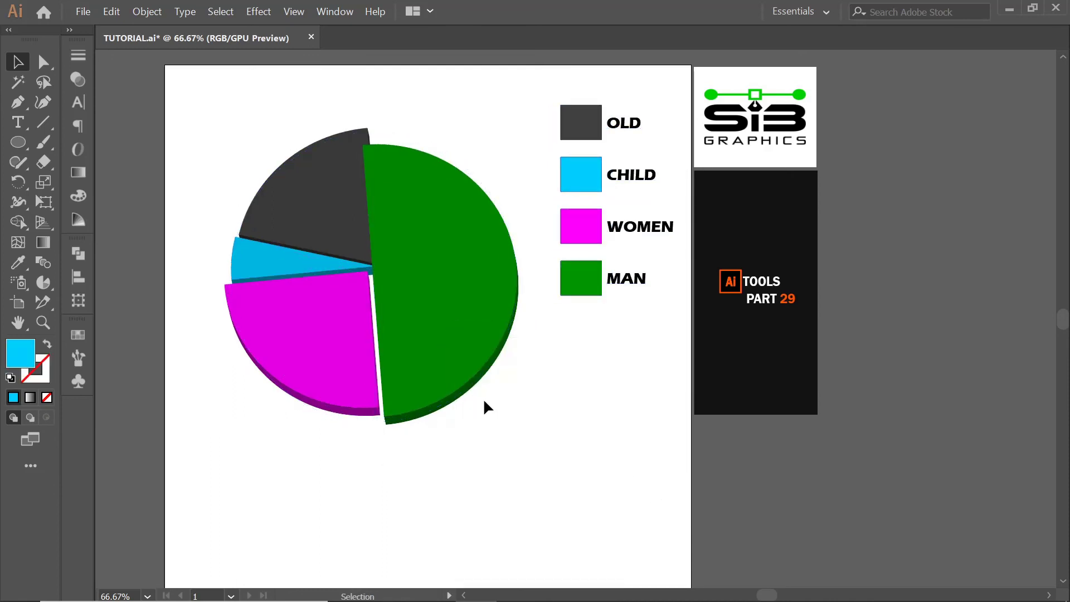
{"action": "left_click", "coordinate": [436, 403]}
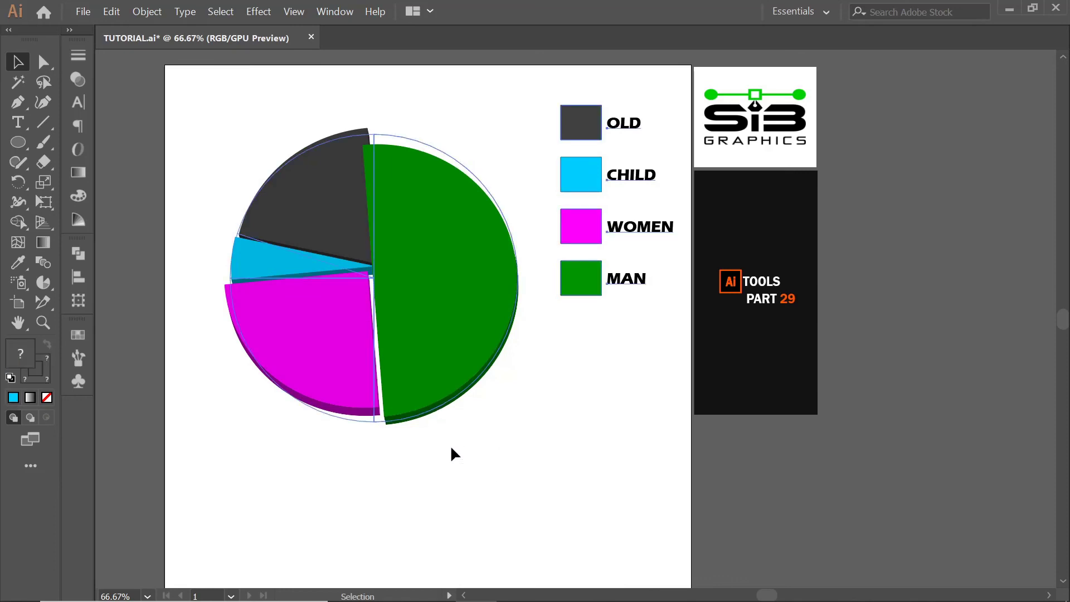
{"action": "left_click", "coordinate": [590, 458]}
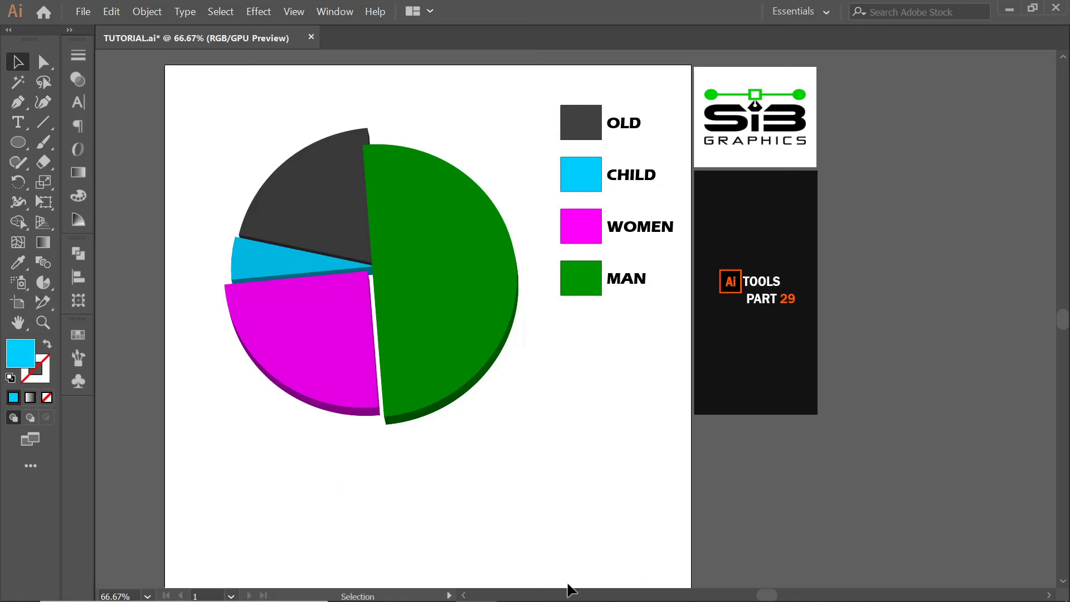
{"action": "mouse_move", "coordinate": [569, 594]}
{"action": "mouse_move", "coordinate": [739, 600]}
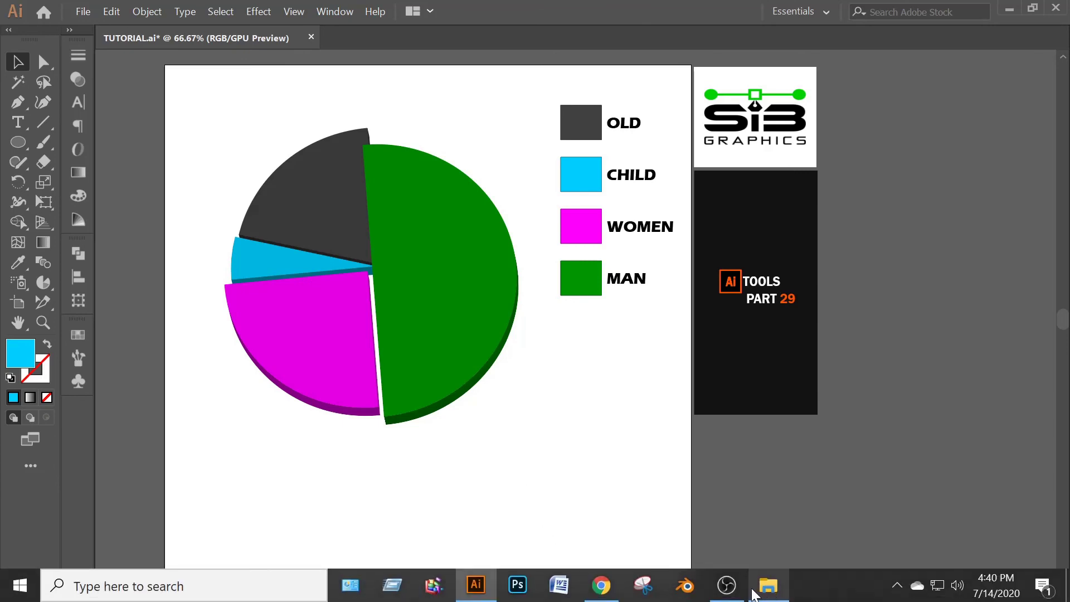